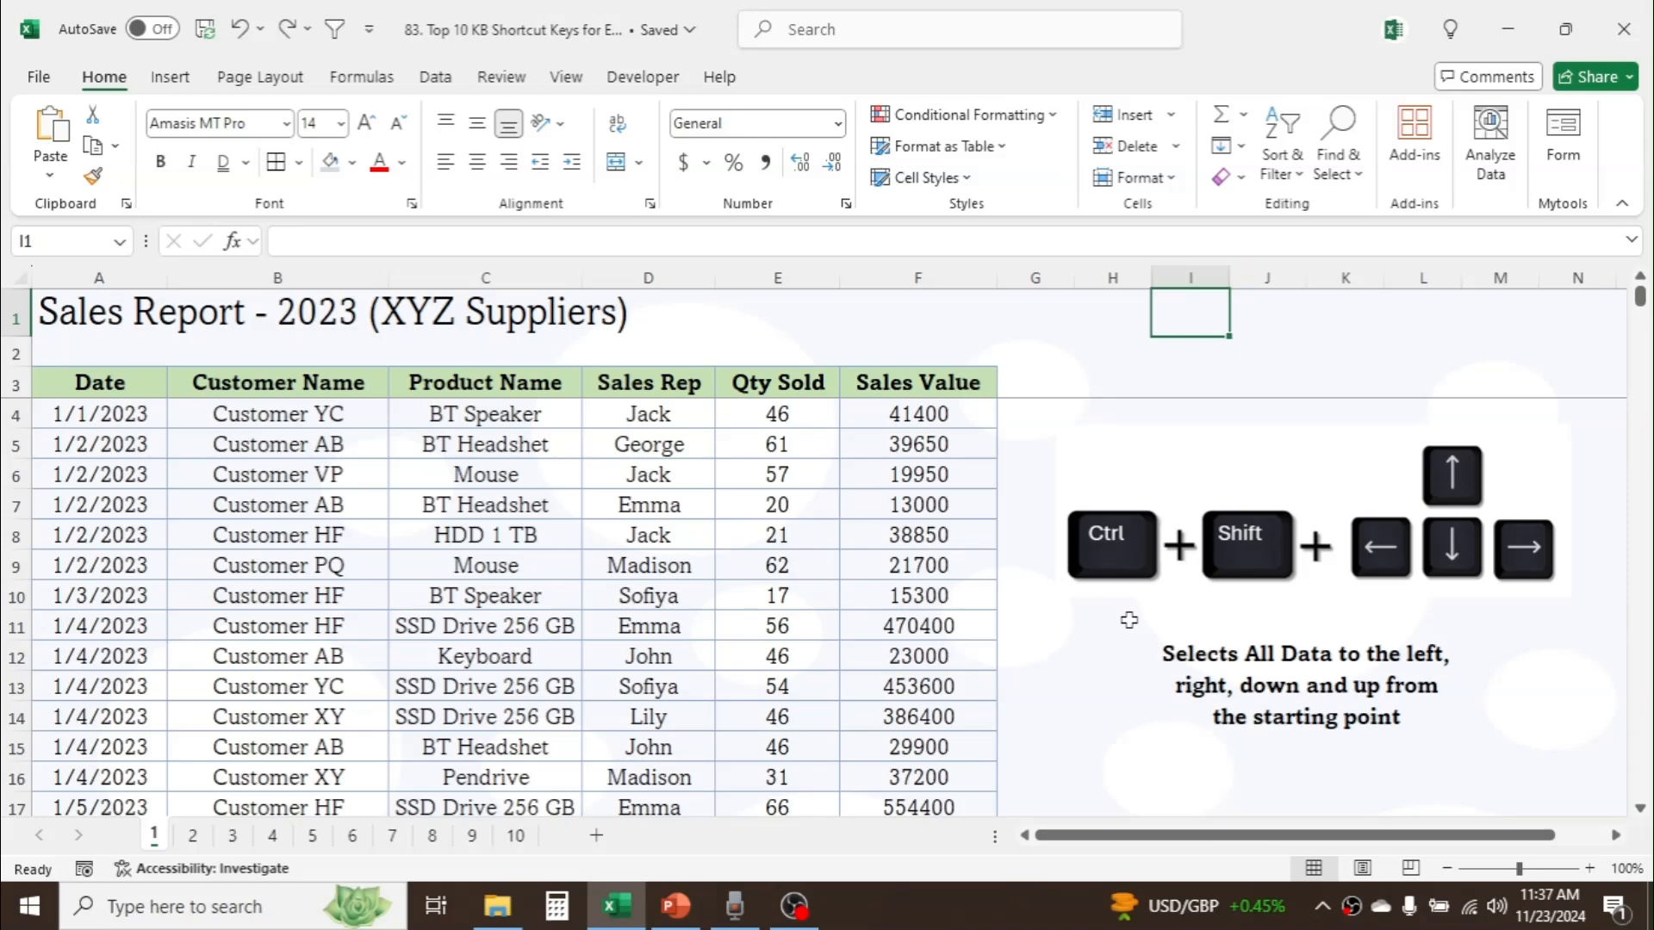
Step: Select the Product Name column of the sales table from its header in C3 down to the last data row
left_click(502, 385)
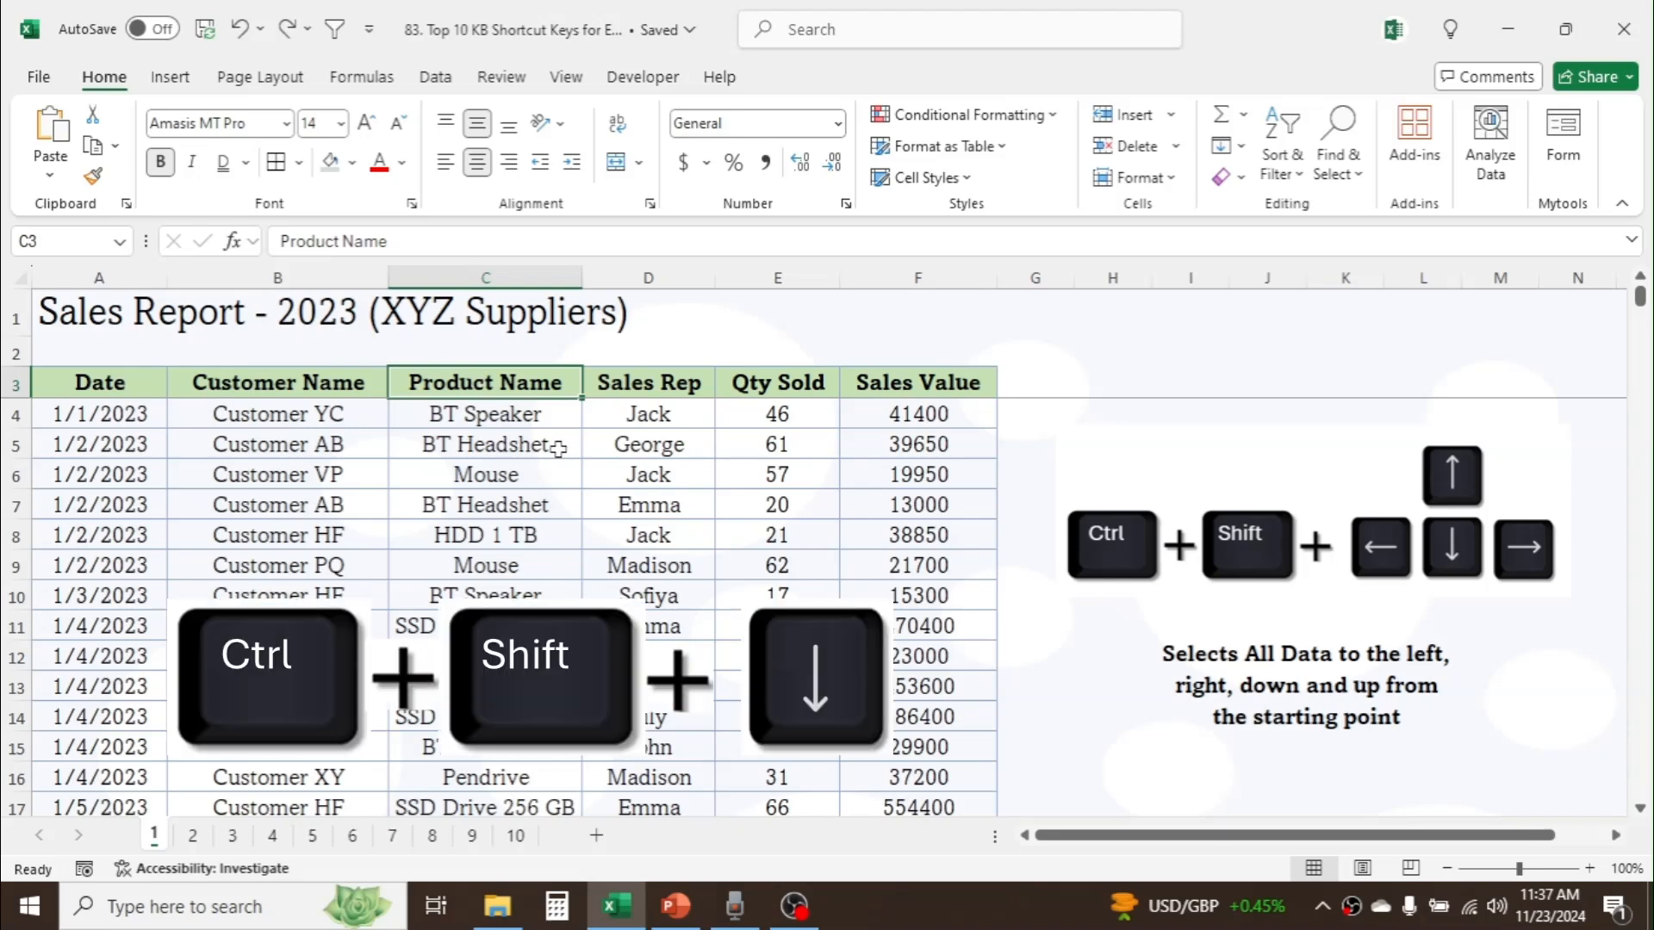
key("ctrl+shift+Down")
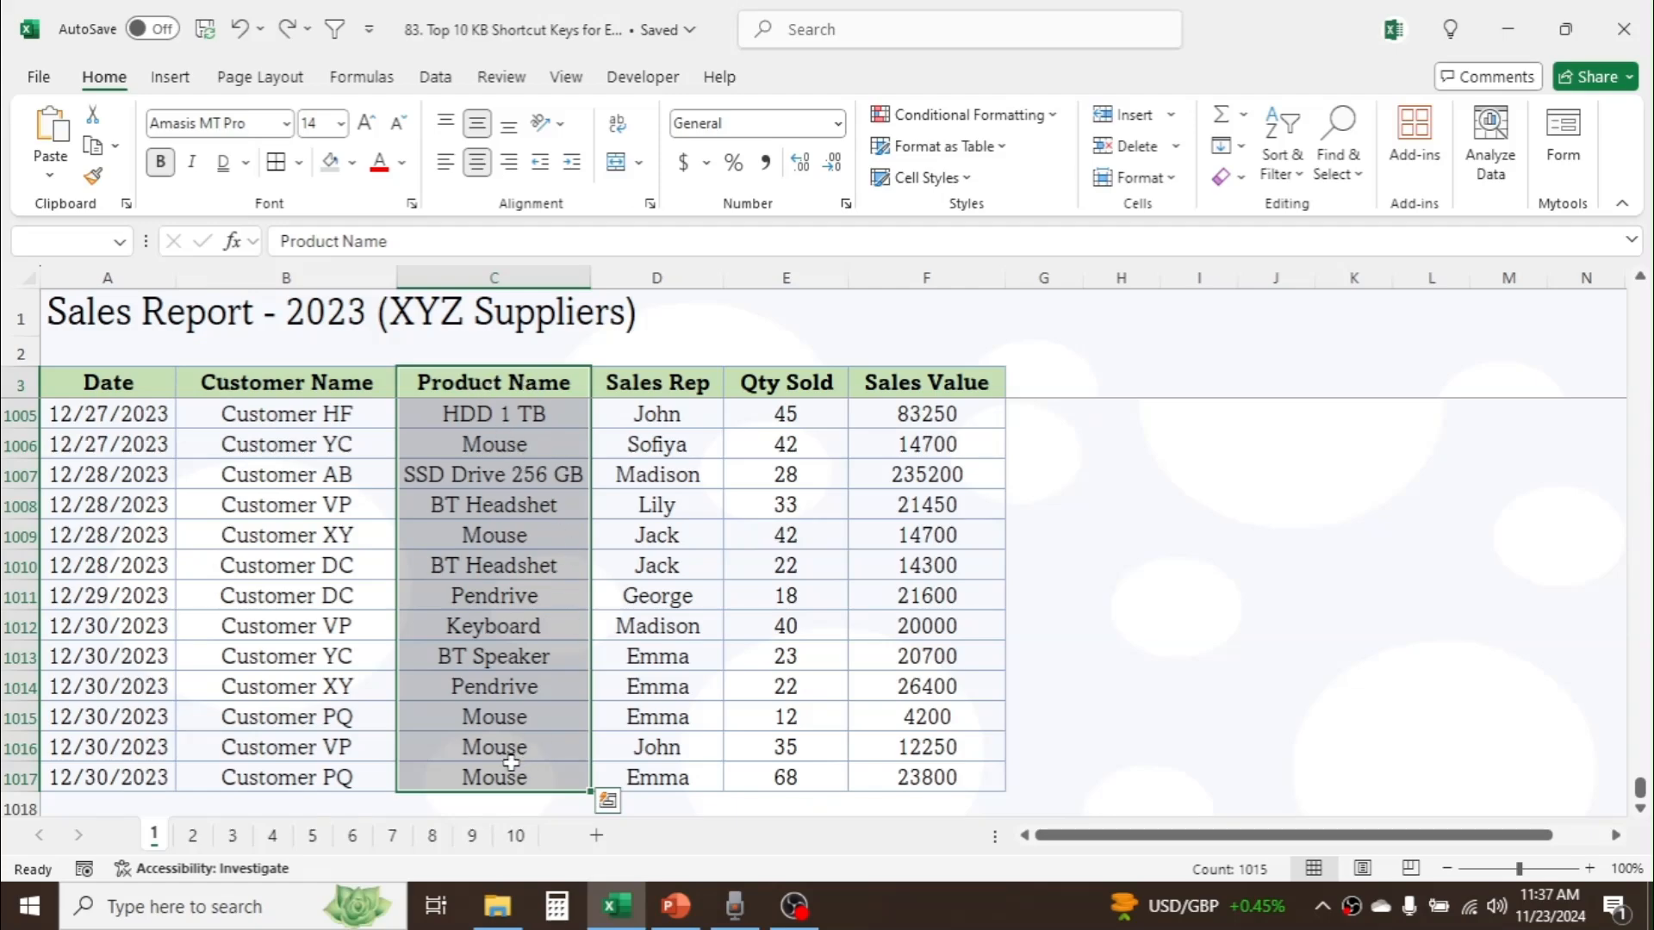
mouse_move(1640, 788)
left_mouse_down()
mouse_move(1639, 295)
mouse_move(1646, 807)
left_mouse_up()
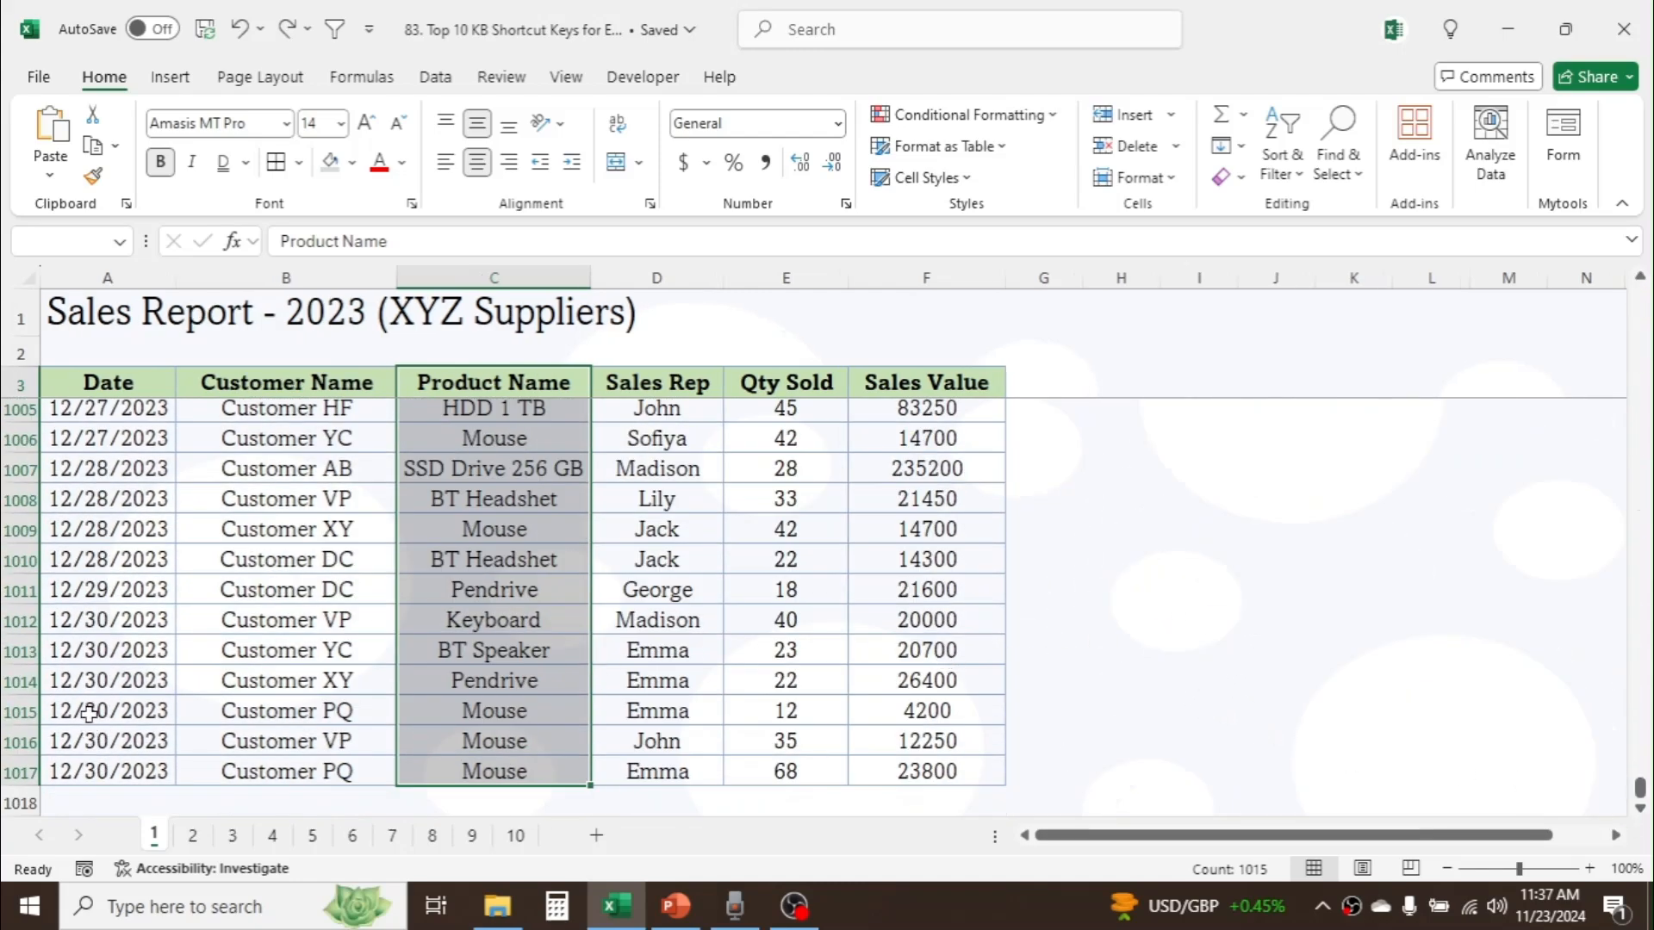
Step: Select the Date column from its last entry up to the header, extend the selection across to Sales Value, and deselect at I1
left_click(91, 762)
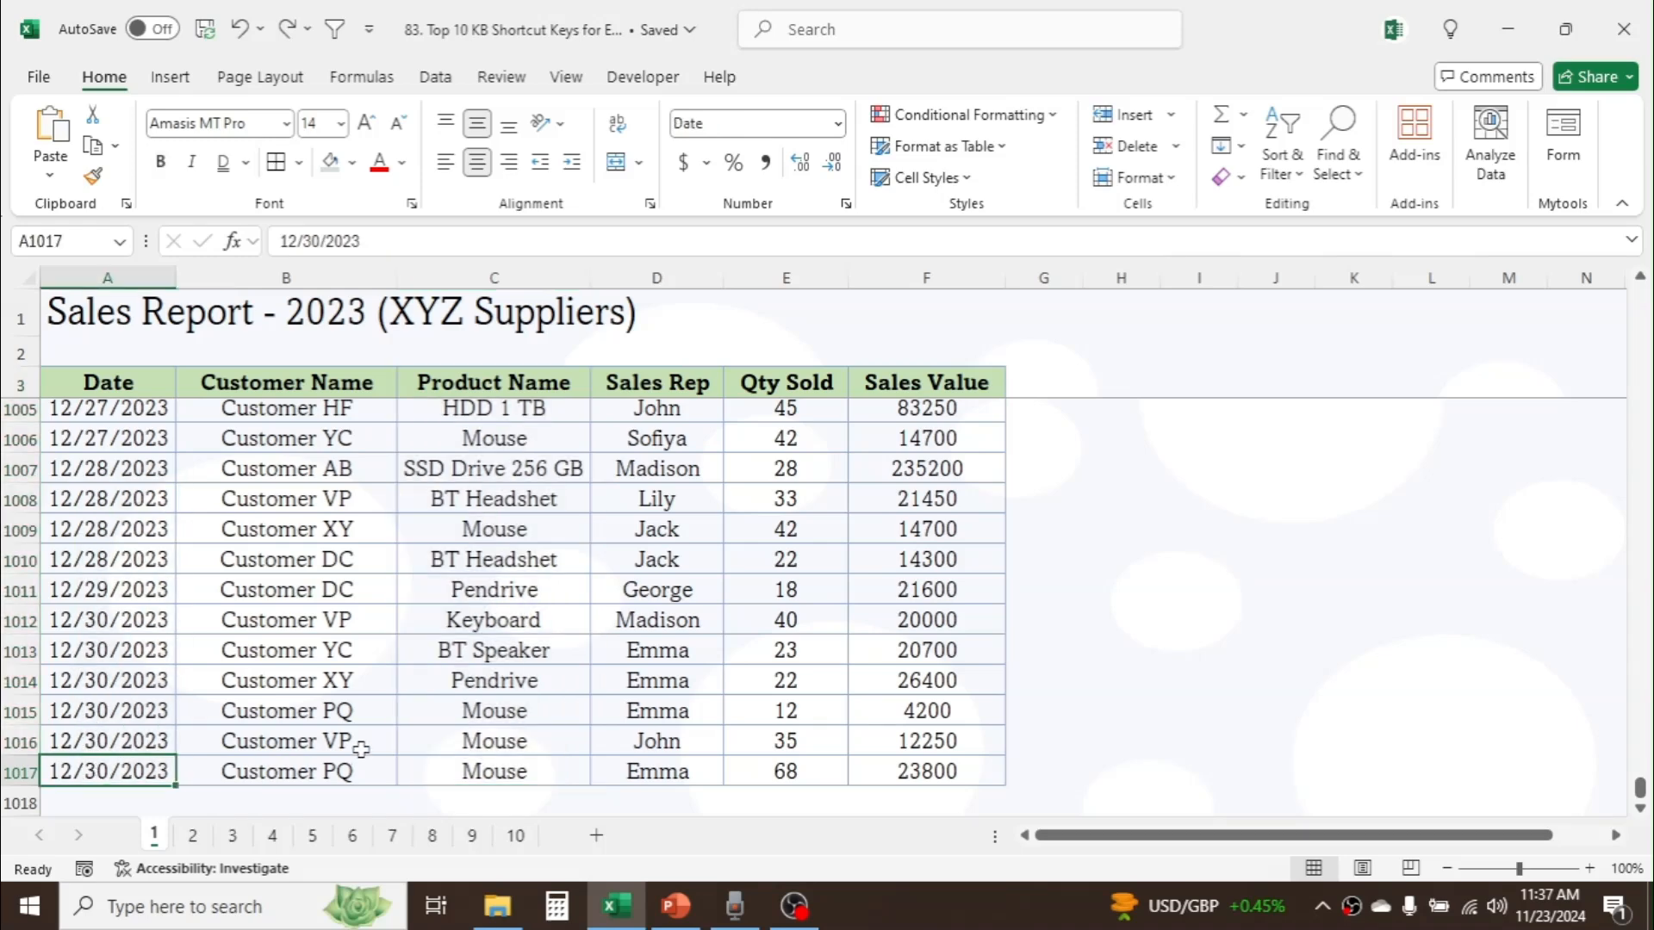
key("ctrl+shift+Up")
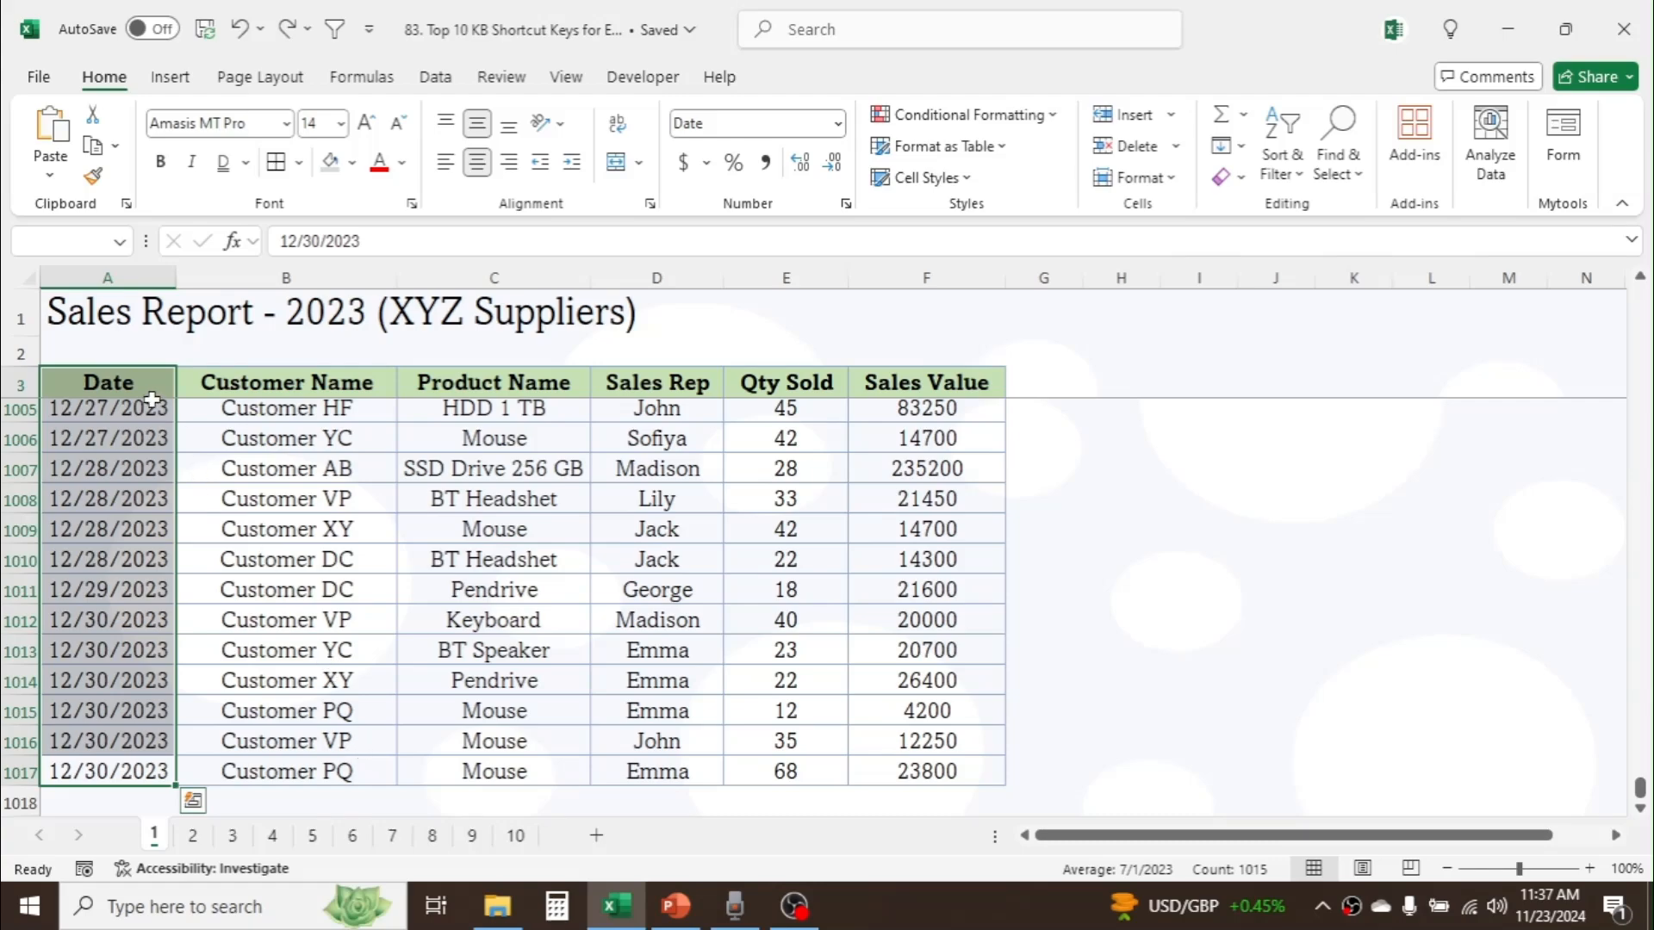
left_click_drag(1639, 788, 1639, 291)
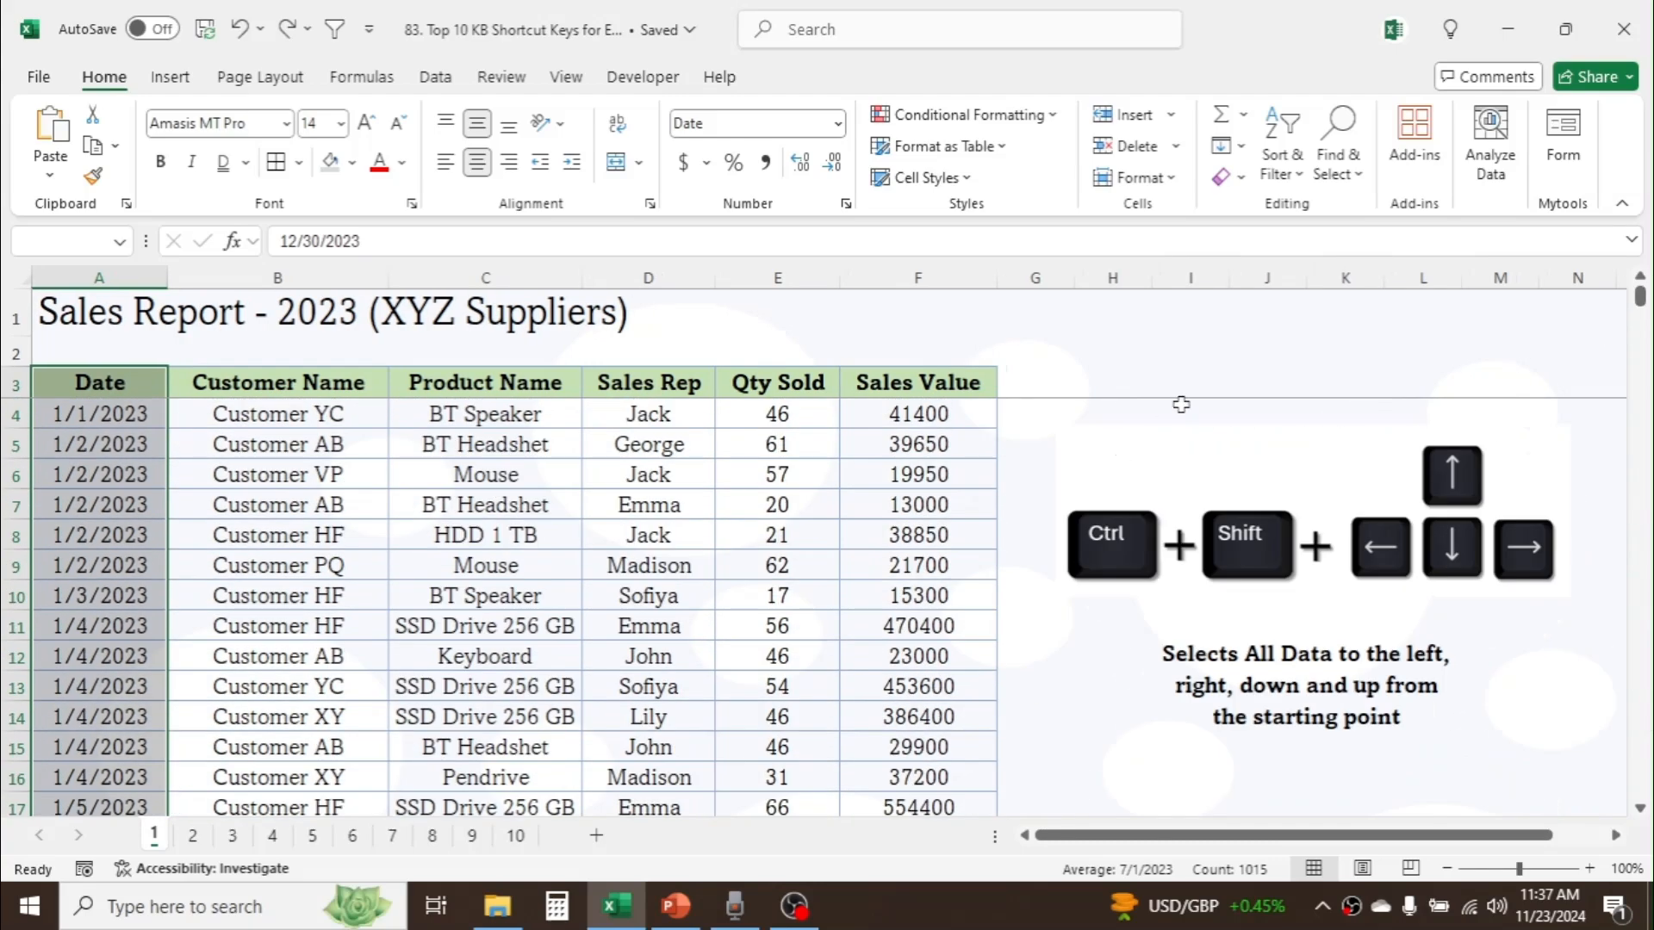
key("ctrl+shift+Right")
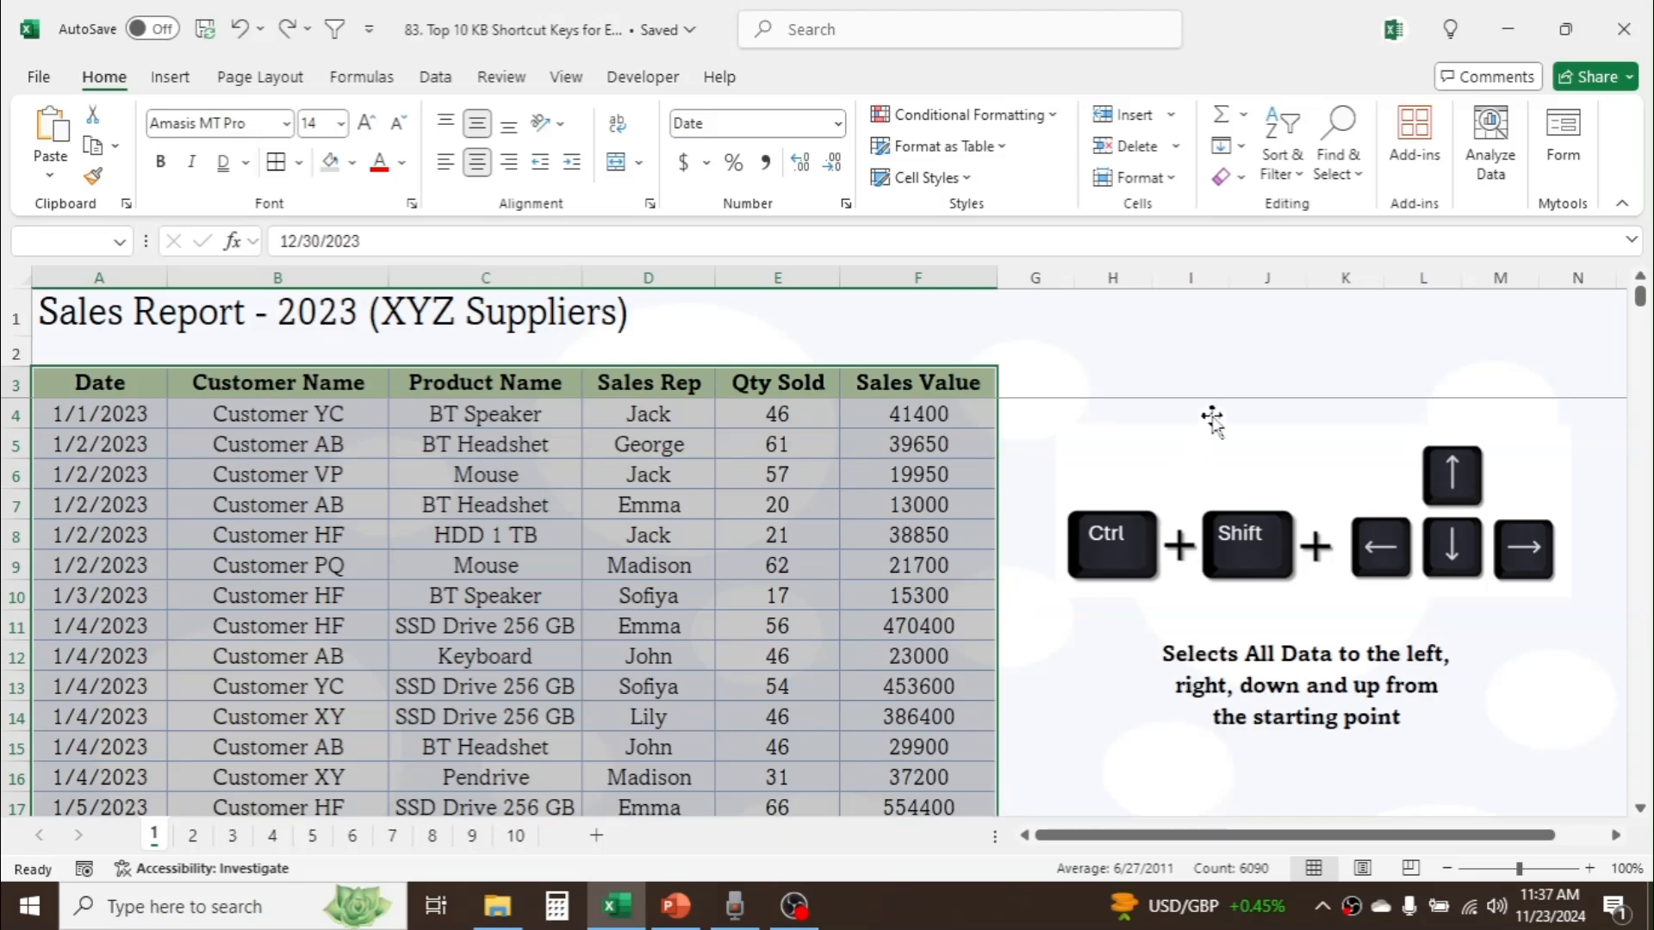
left_click(1193, 316)
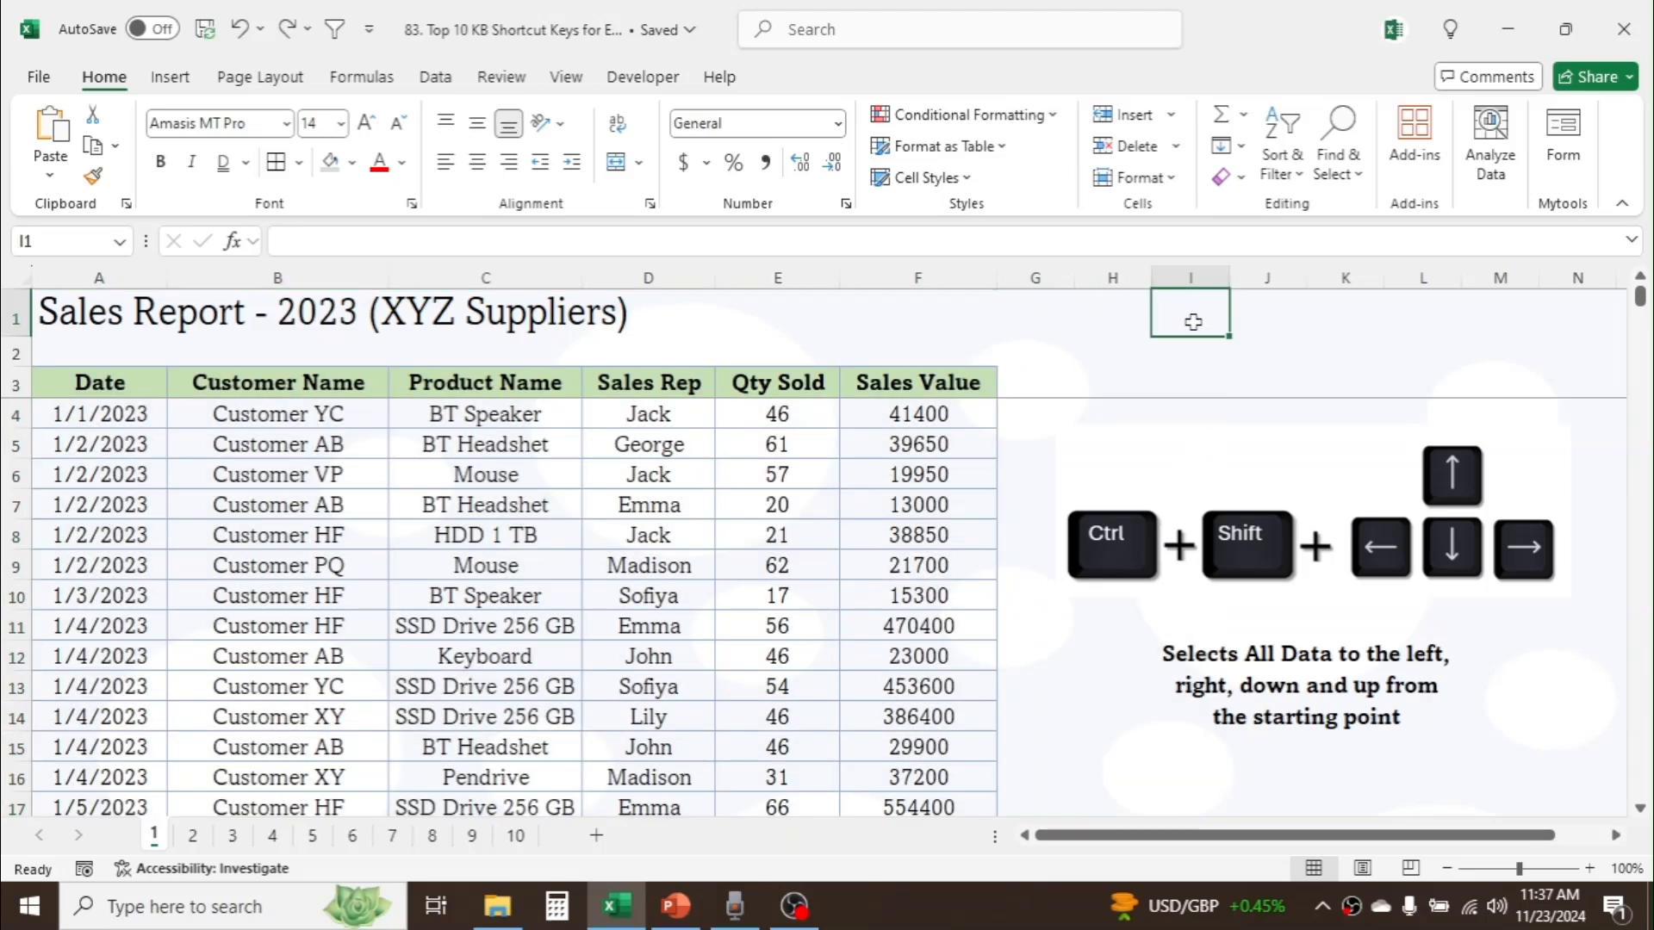
Step: On sheet 2, jump from the Customer Name header to the data's last row and back, then to the last and first header columns
left_click(204, 839)
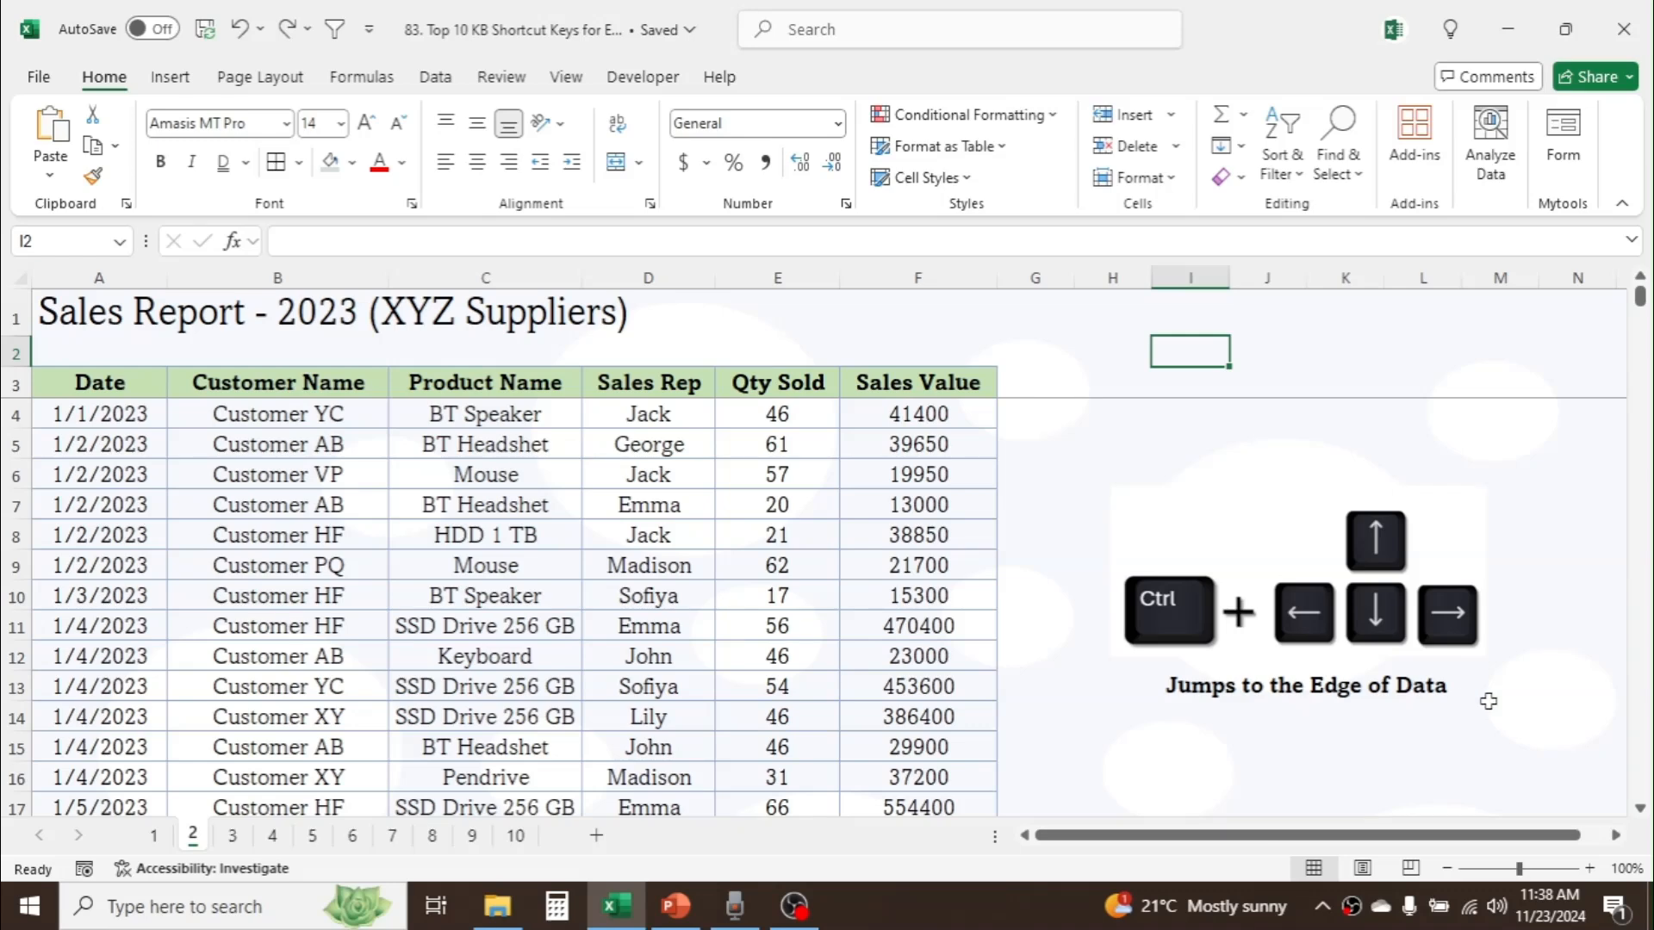
left_click(334, 389)
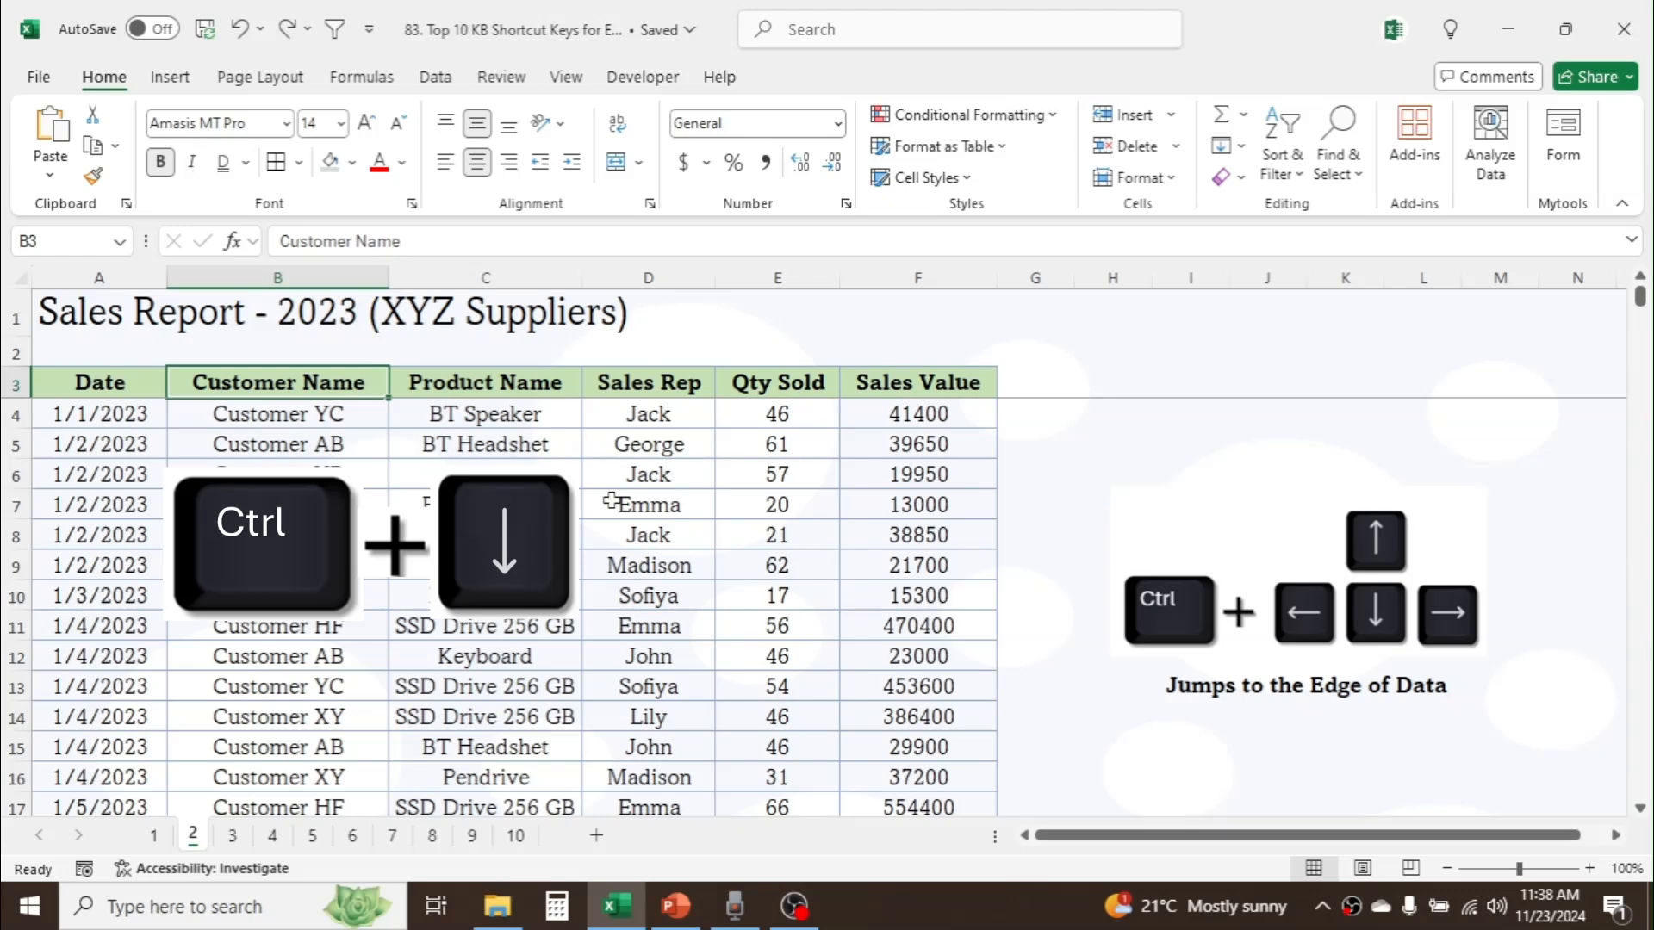
key("ctrl+Down")
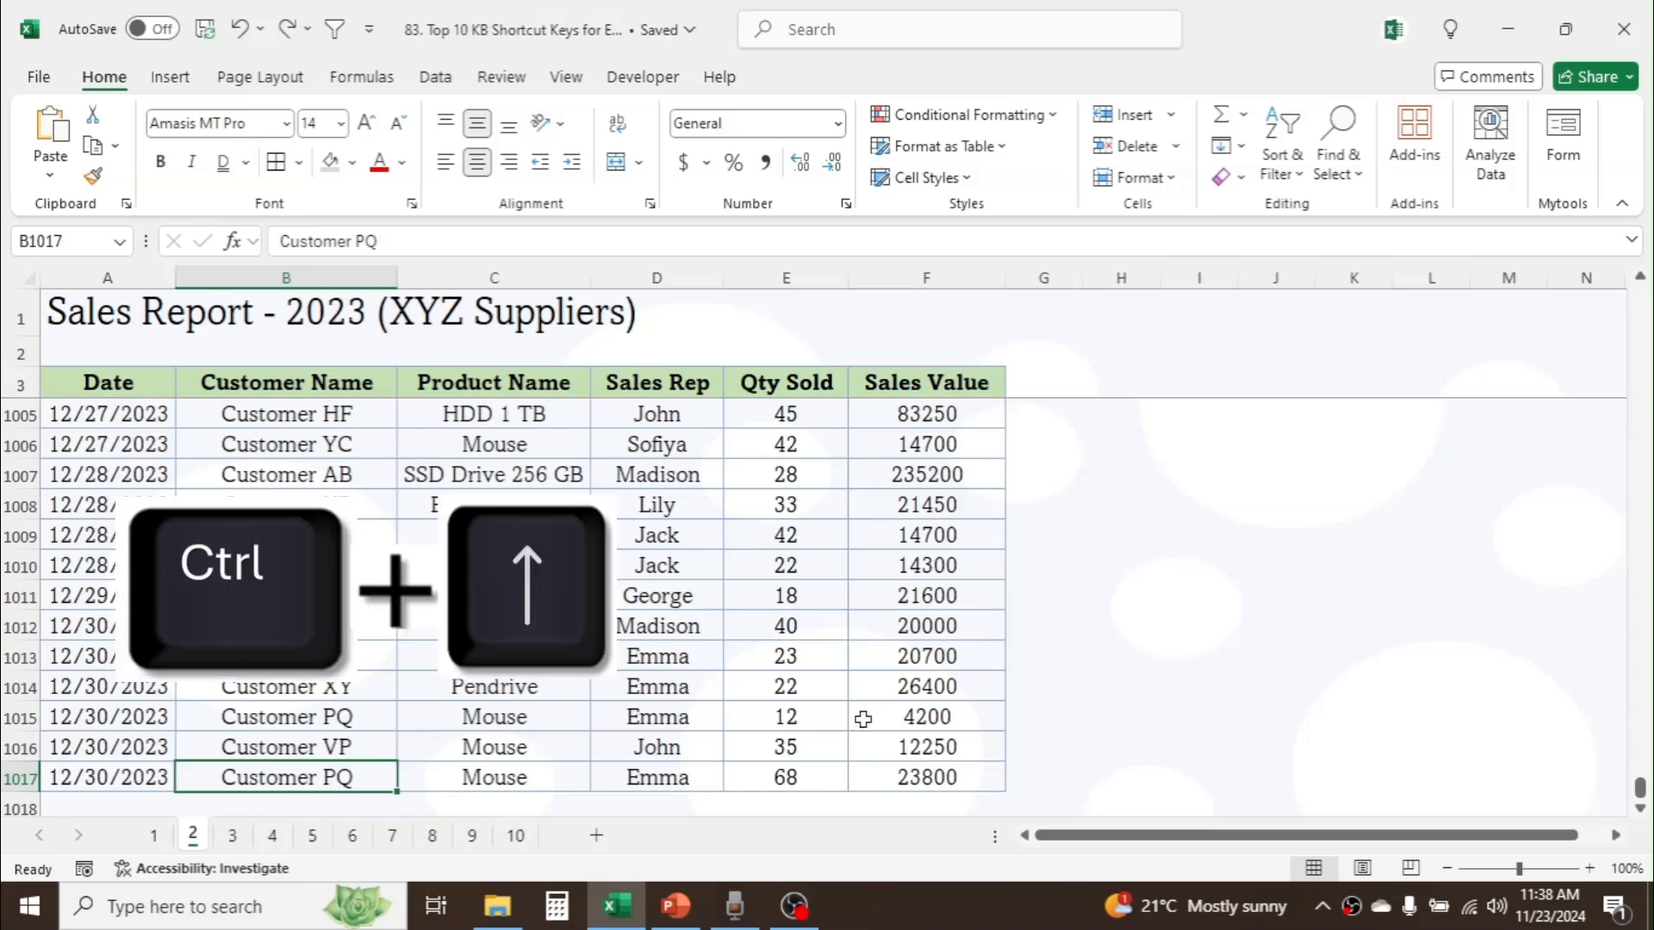
key("ctrl+Up")
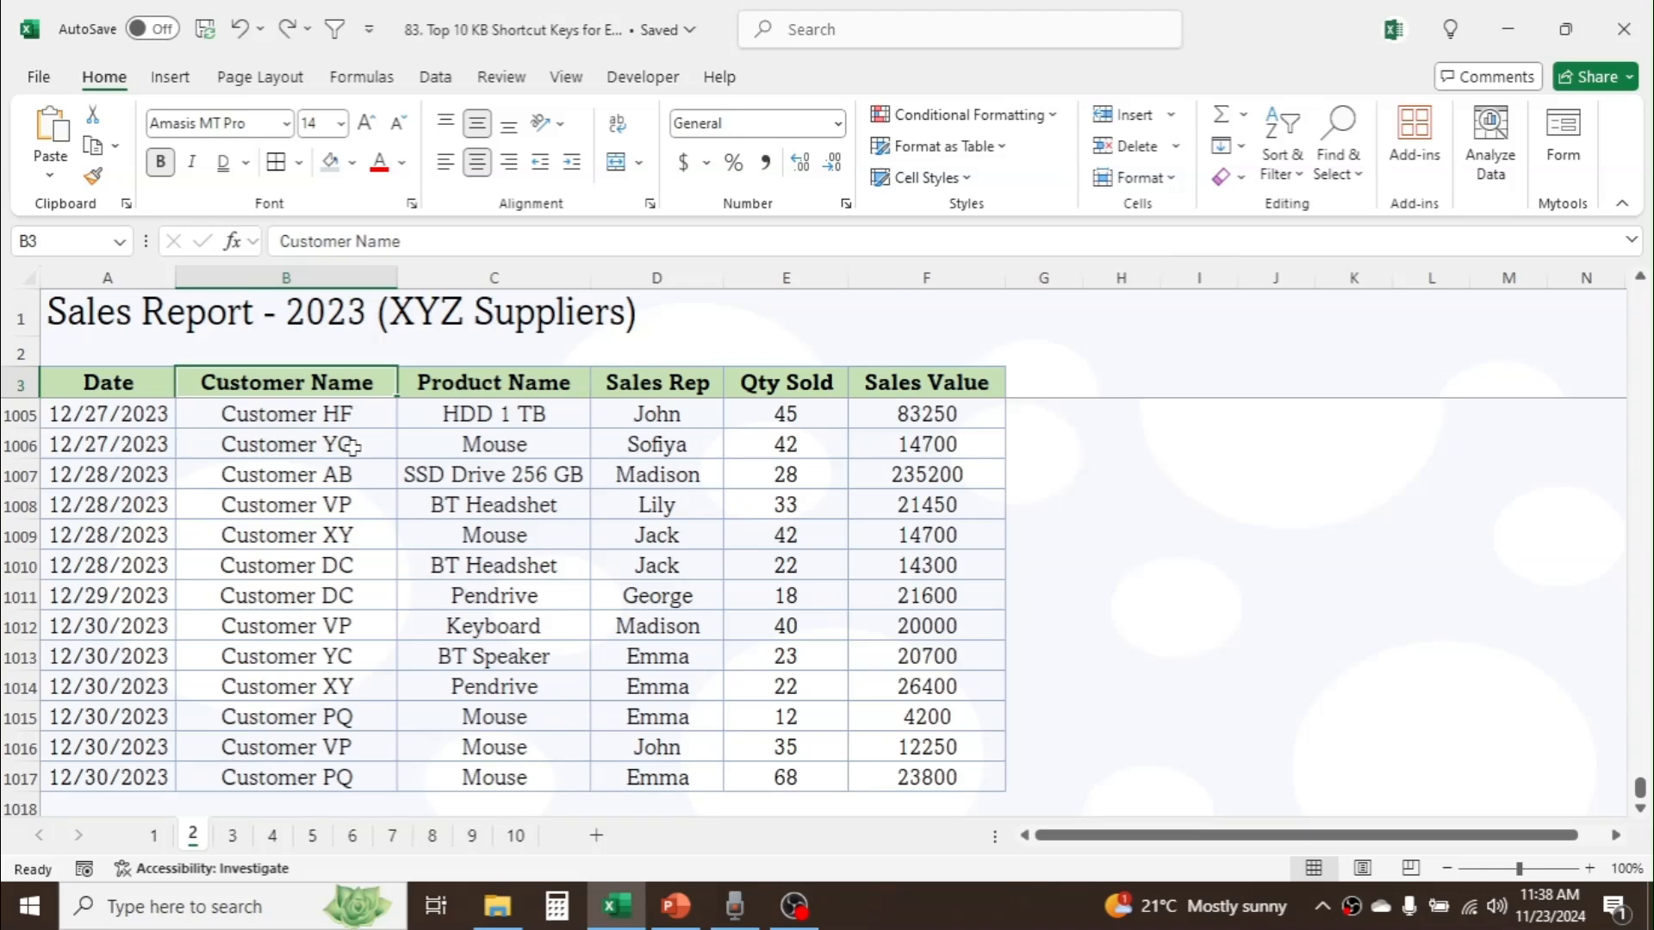
key("ctrl+Right")
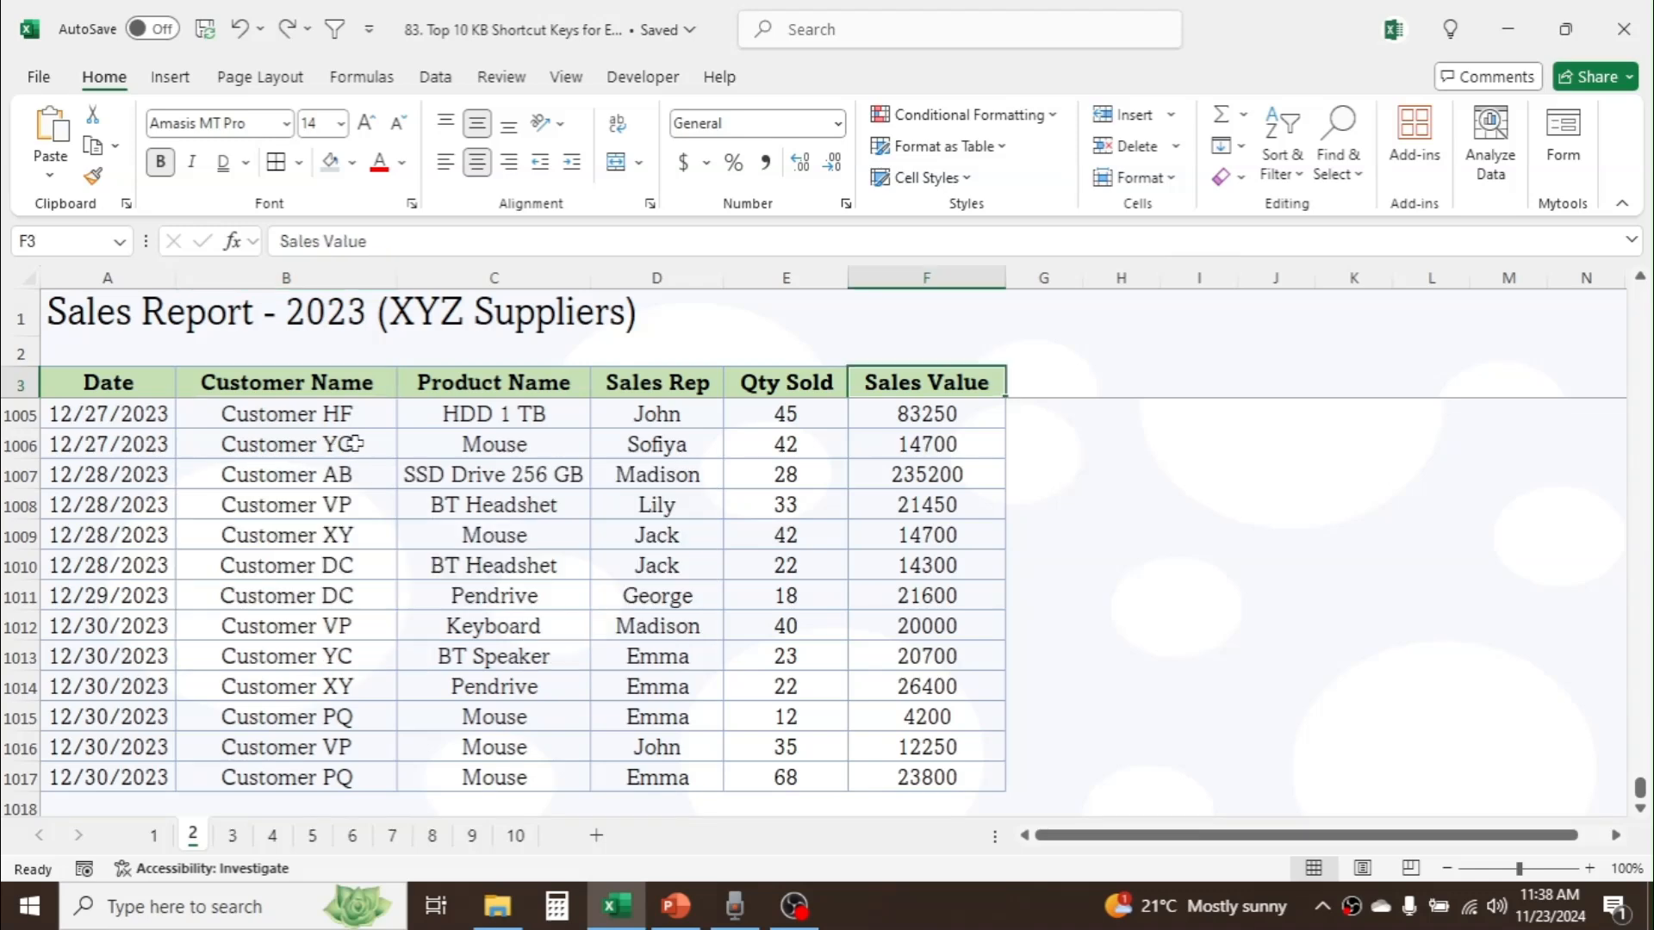
key("ctrl+Left")
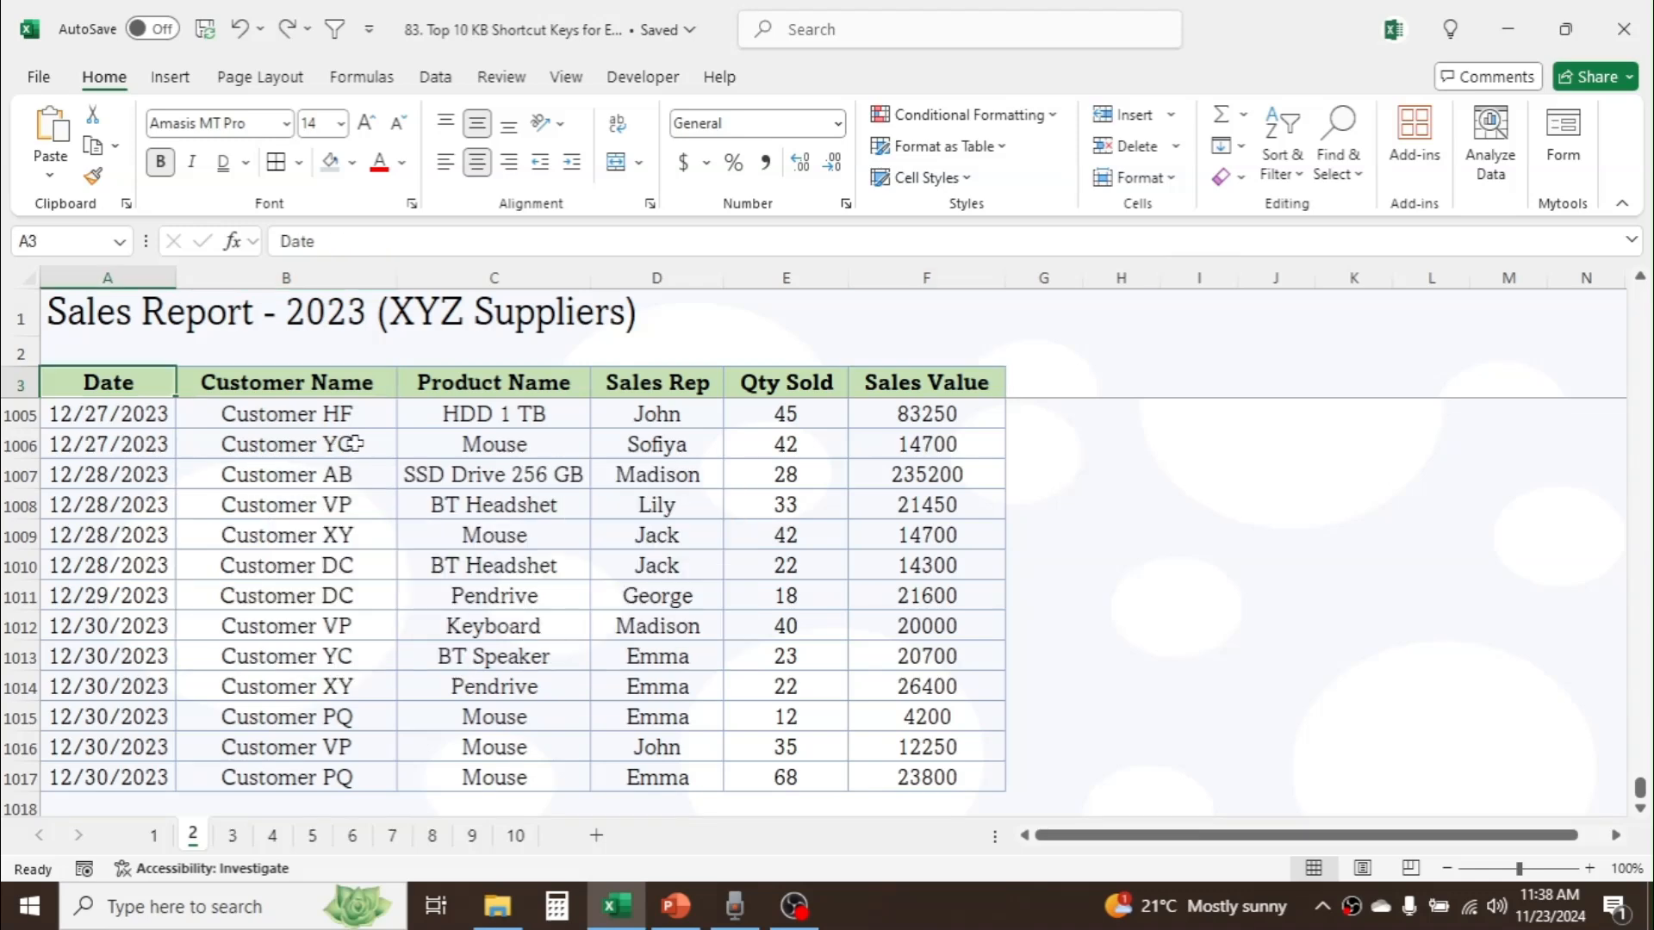
Step: On sheet 3, turn on filters for the sales table's header row and view the Customer Name filter options
left_click(230, 839)
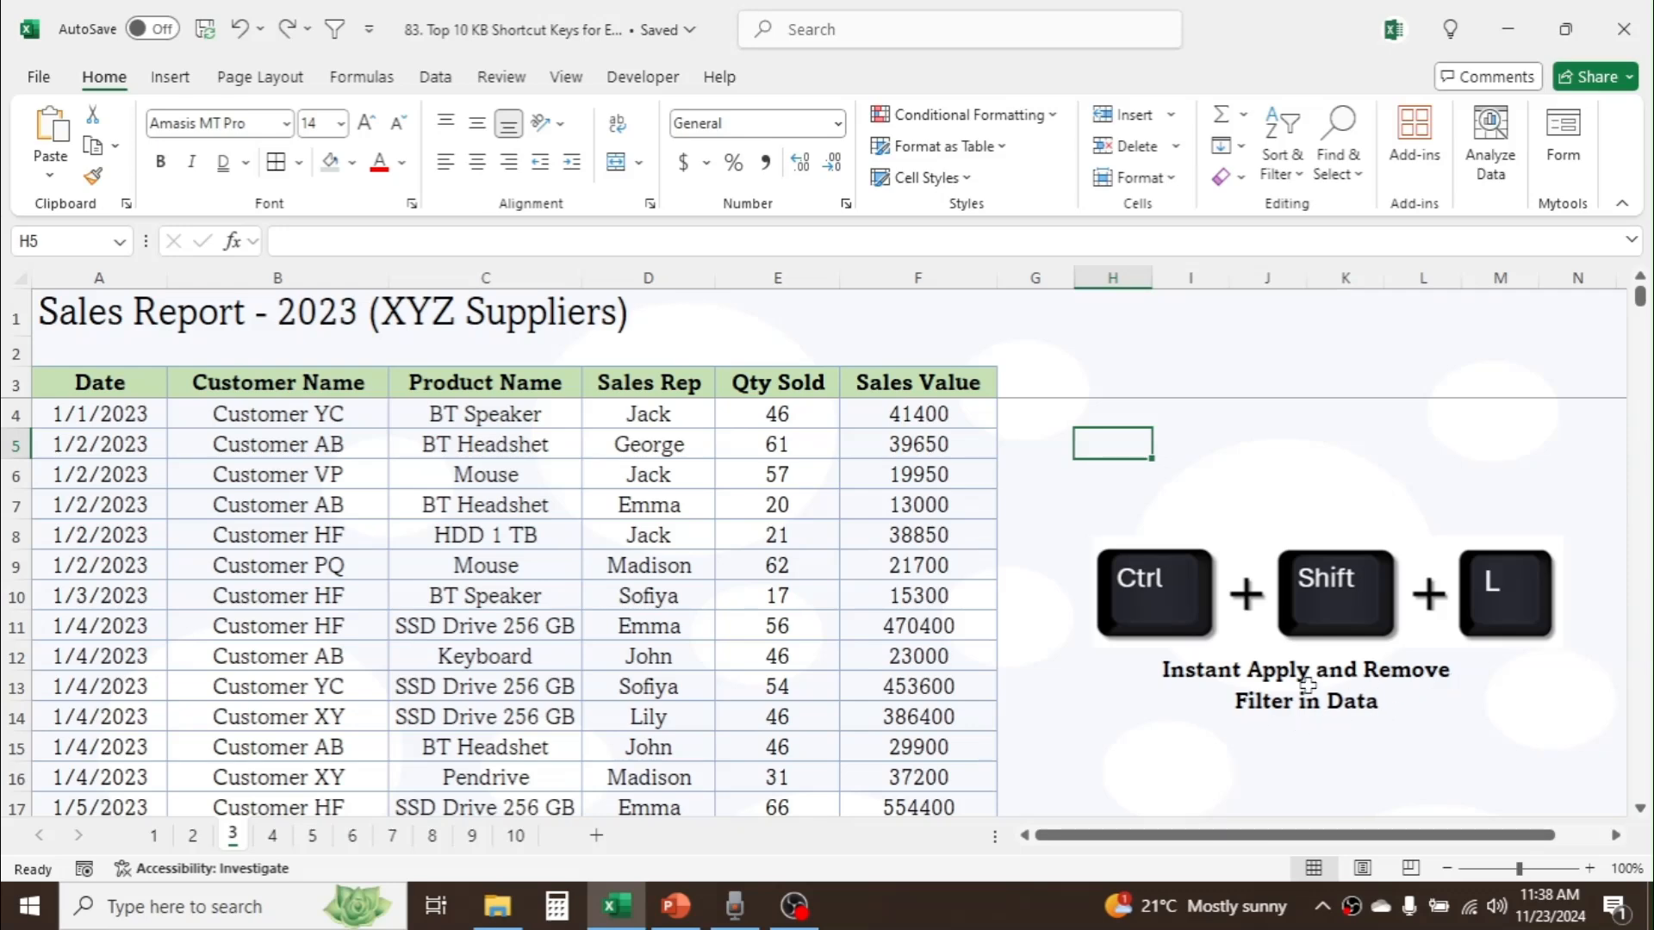
left_click(248, 380)
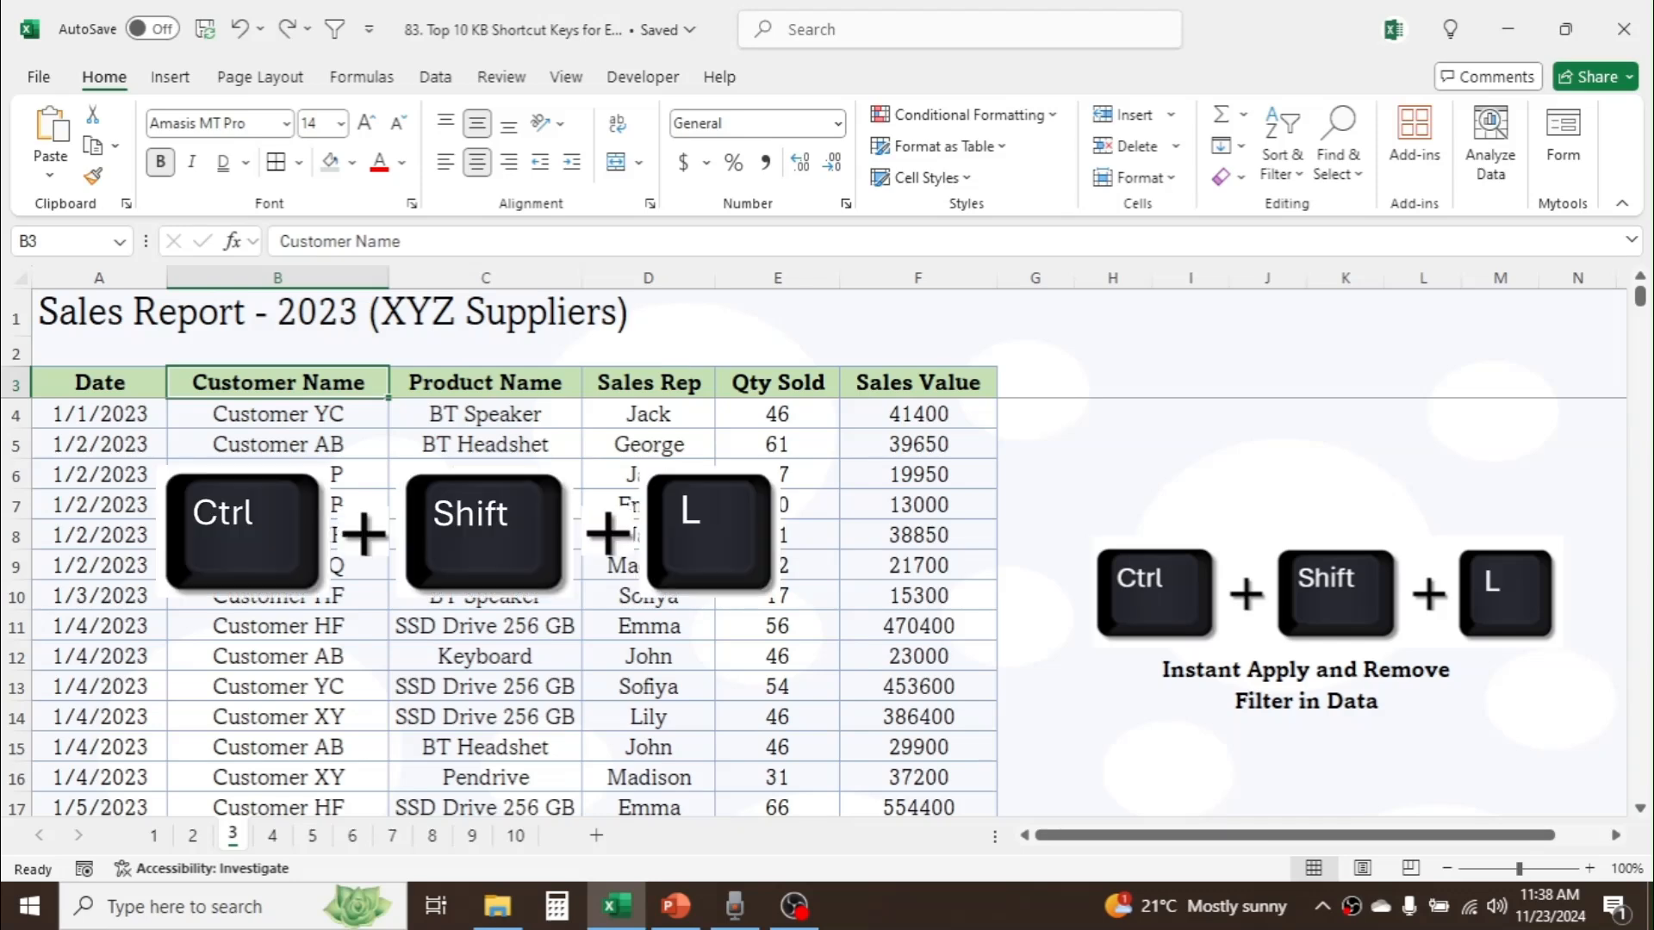
key("ctrl+shift+l")
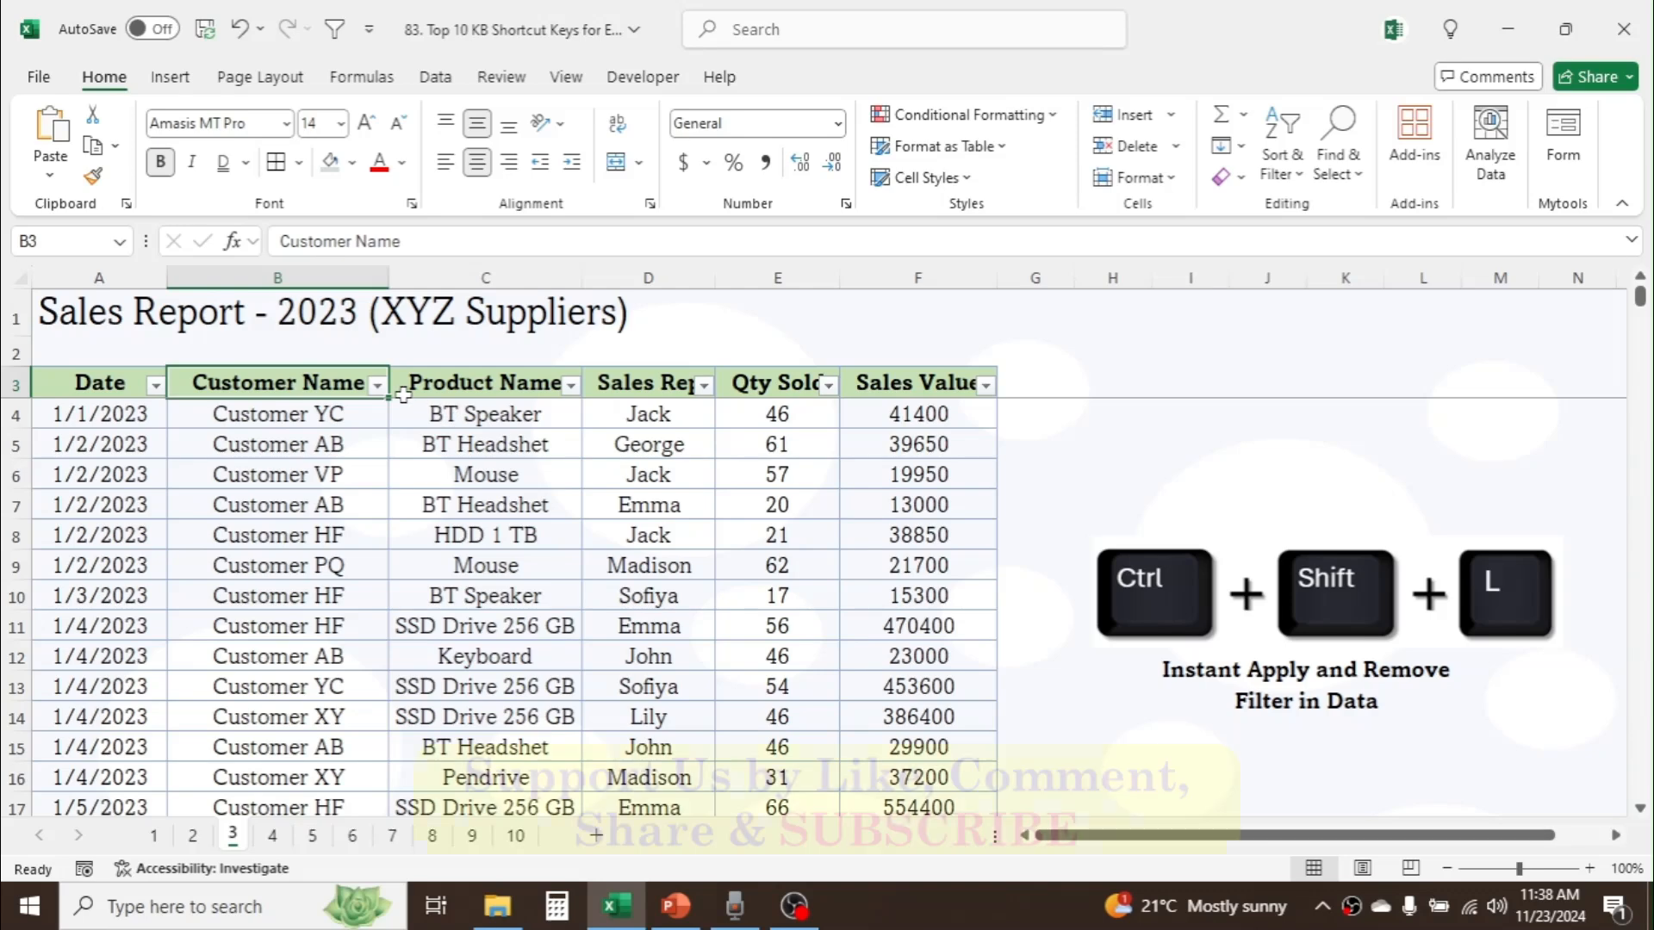
left_click(376, 385)
key("Escape")
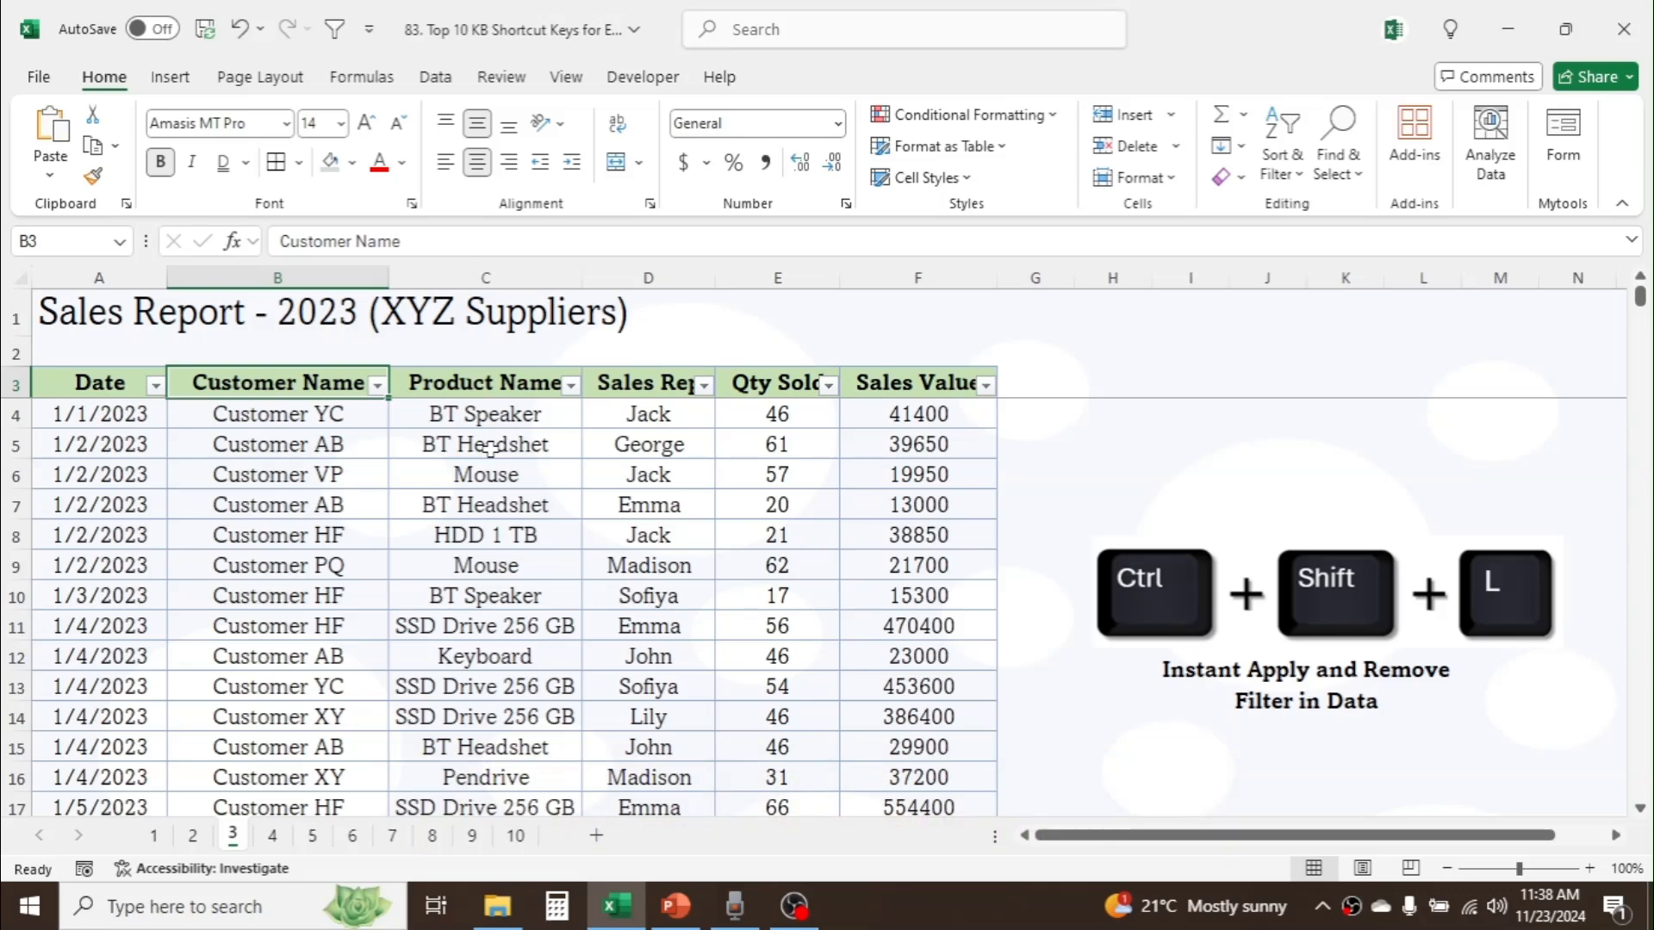
Step: Remove the filters from the sales table, working from the Product Name header
key("Right")
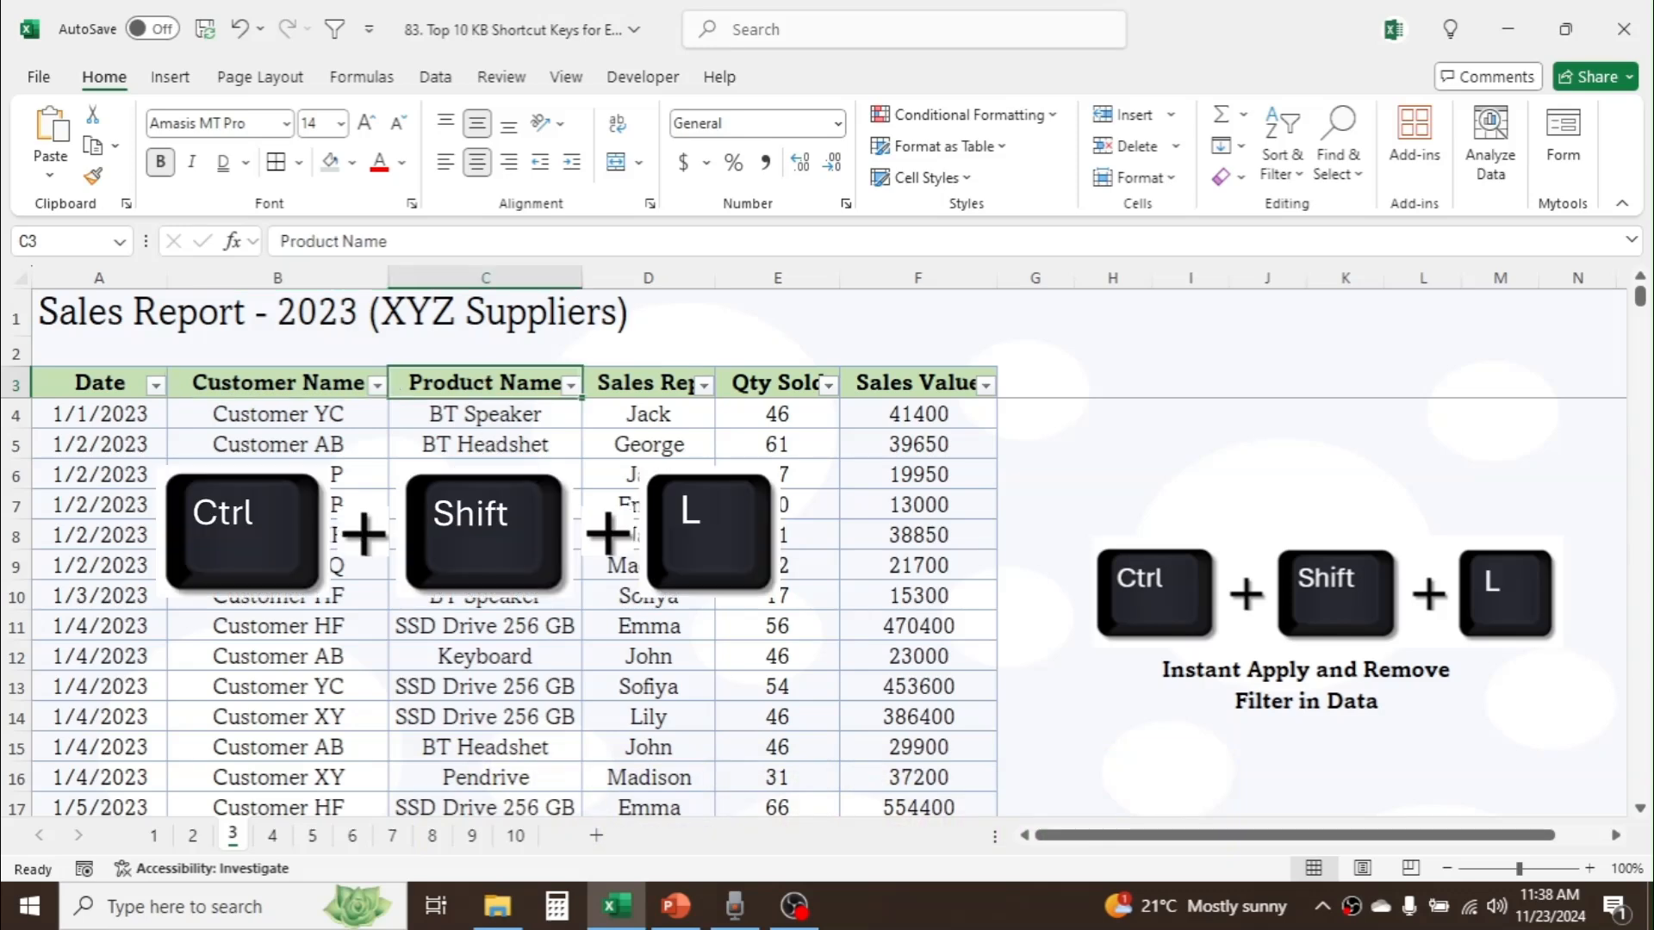
key("ctrl+shift+l")
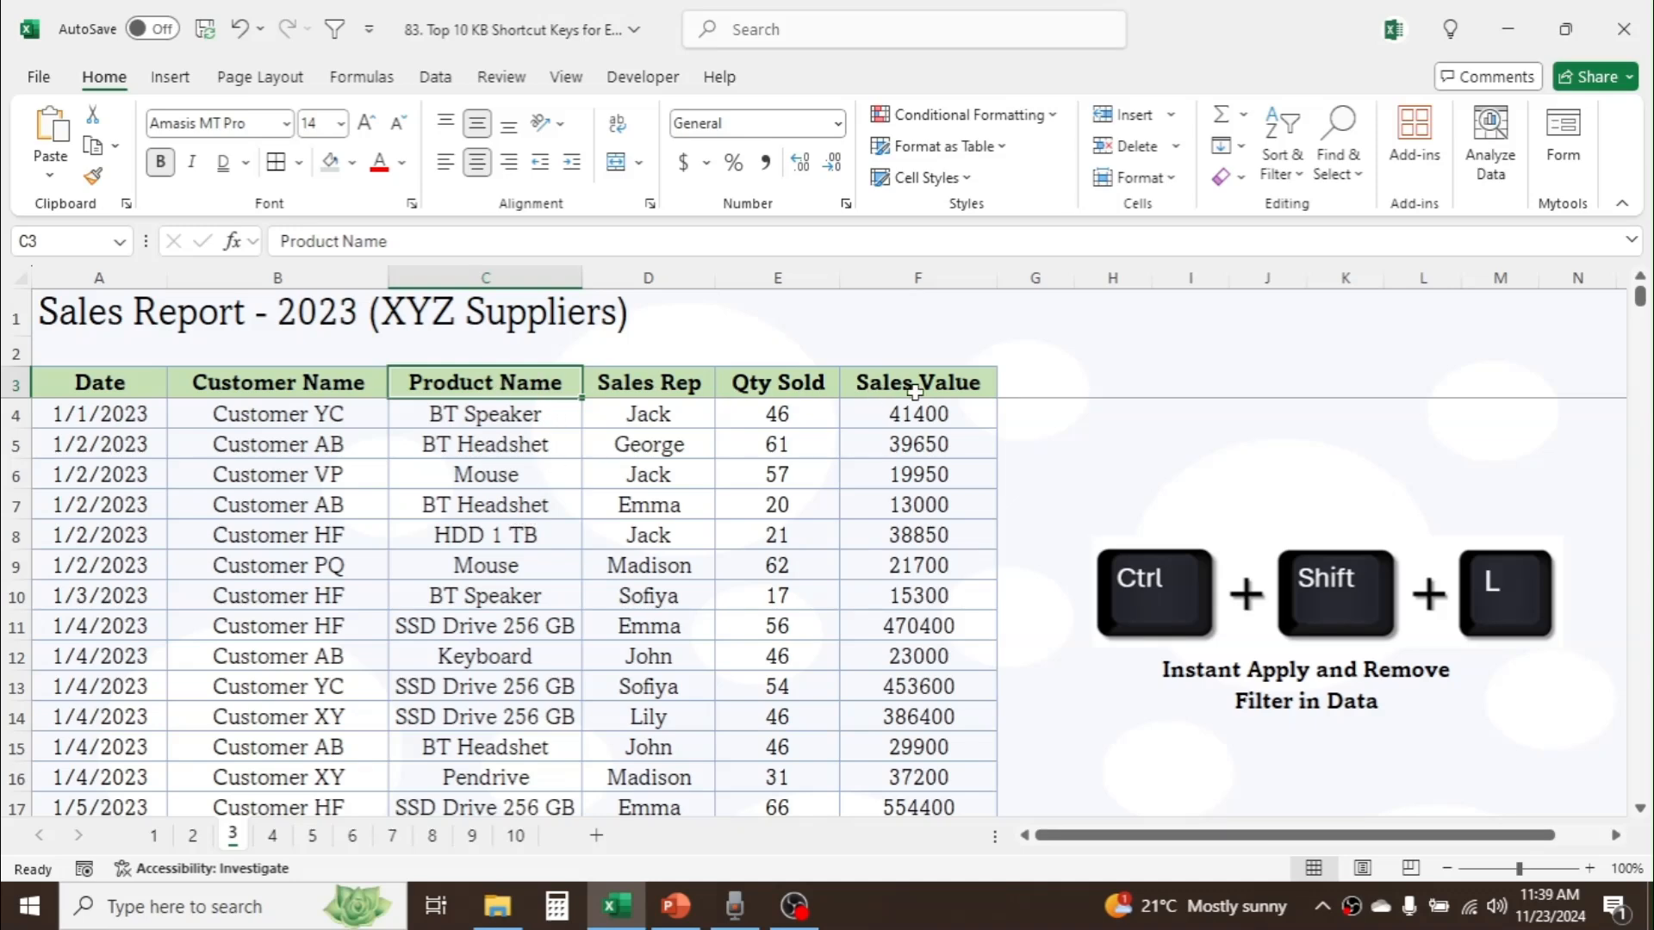
Step: On sheet 4, insert the current date, 11/23/2024, as a static value in Date of Visit cells C4 and C5
left_click(283, 836)
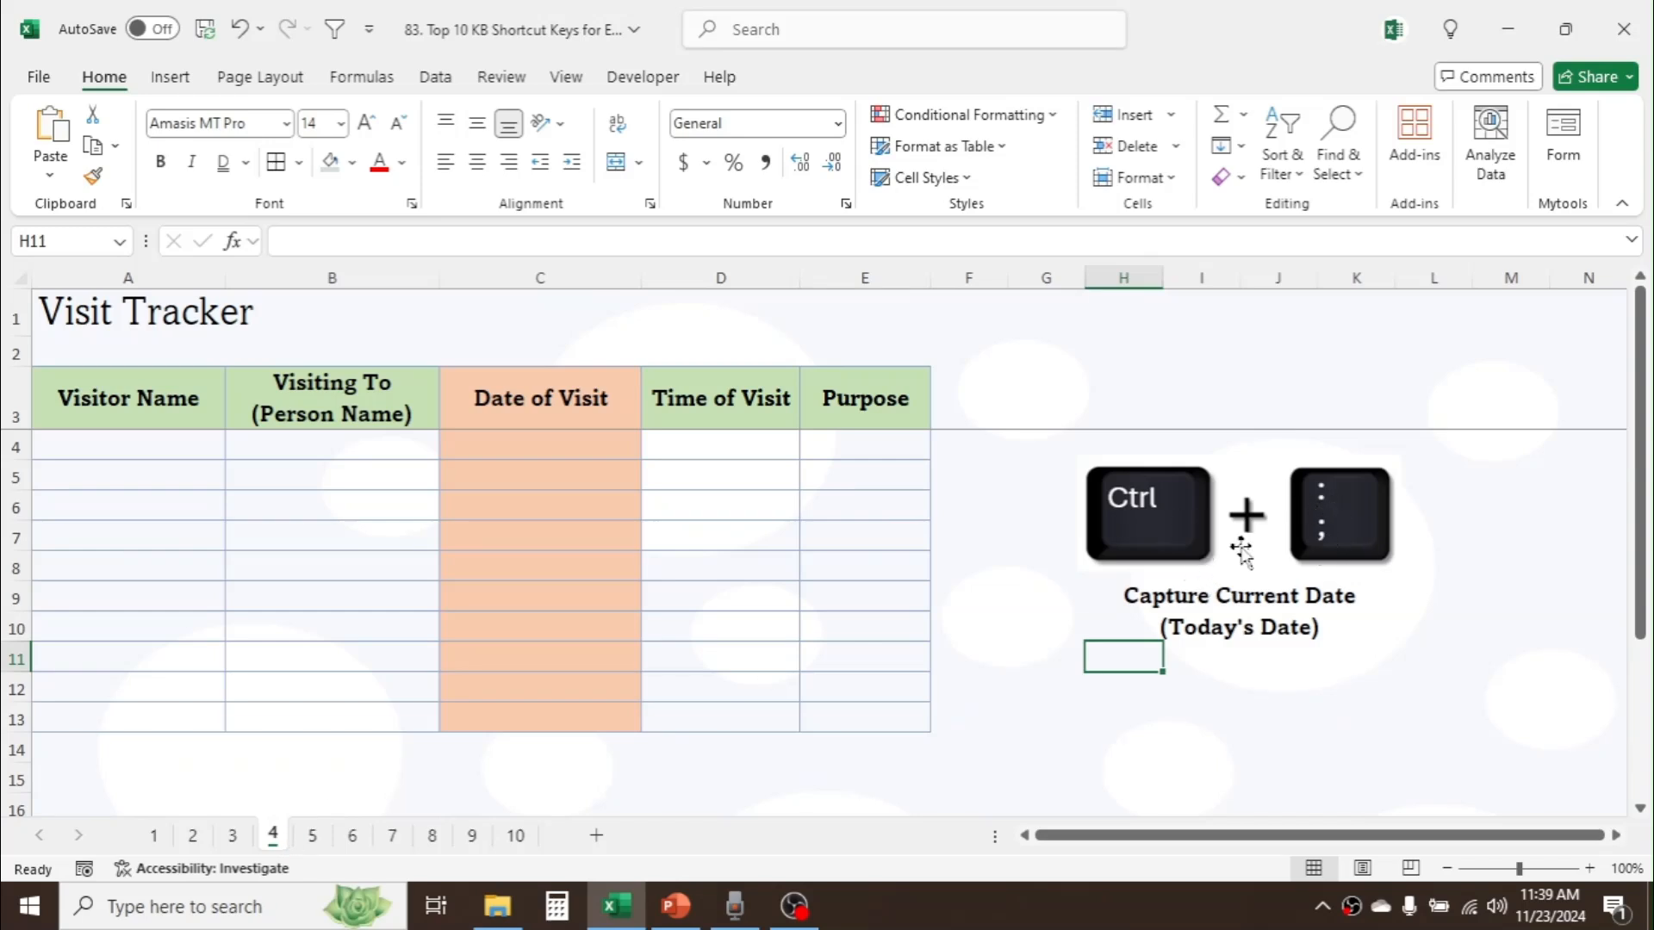
left_click(541, 438)
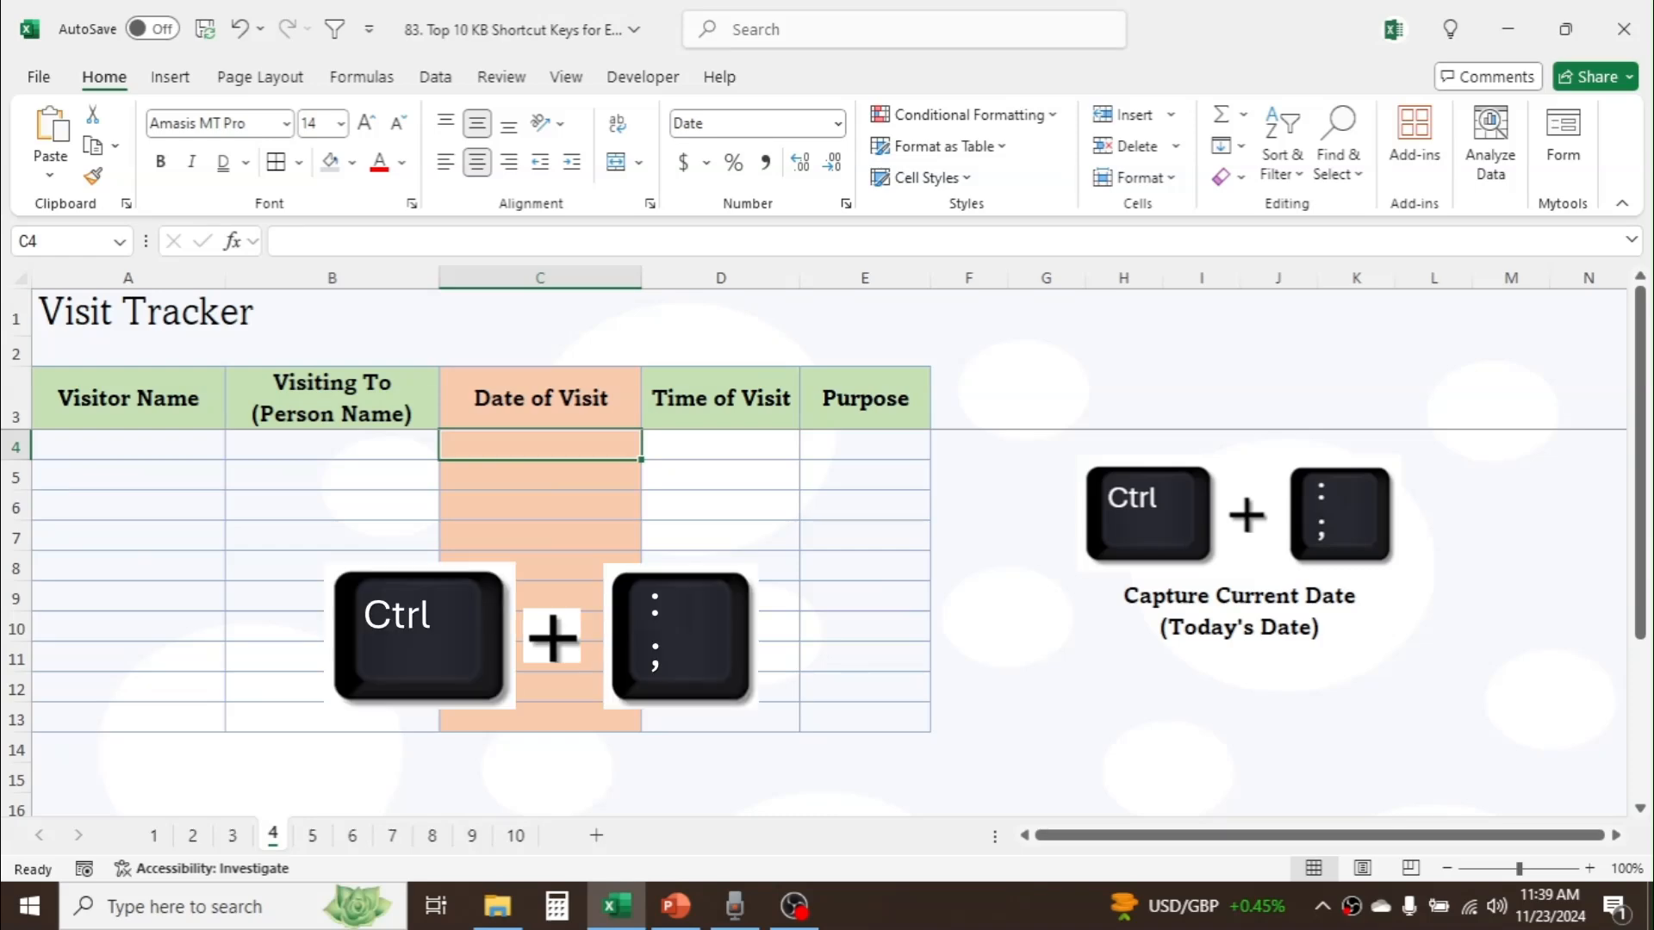
key("ctrl+semicolon")
key("Return")
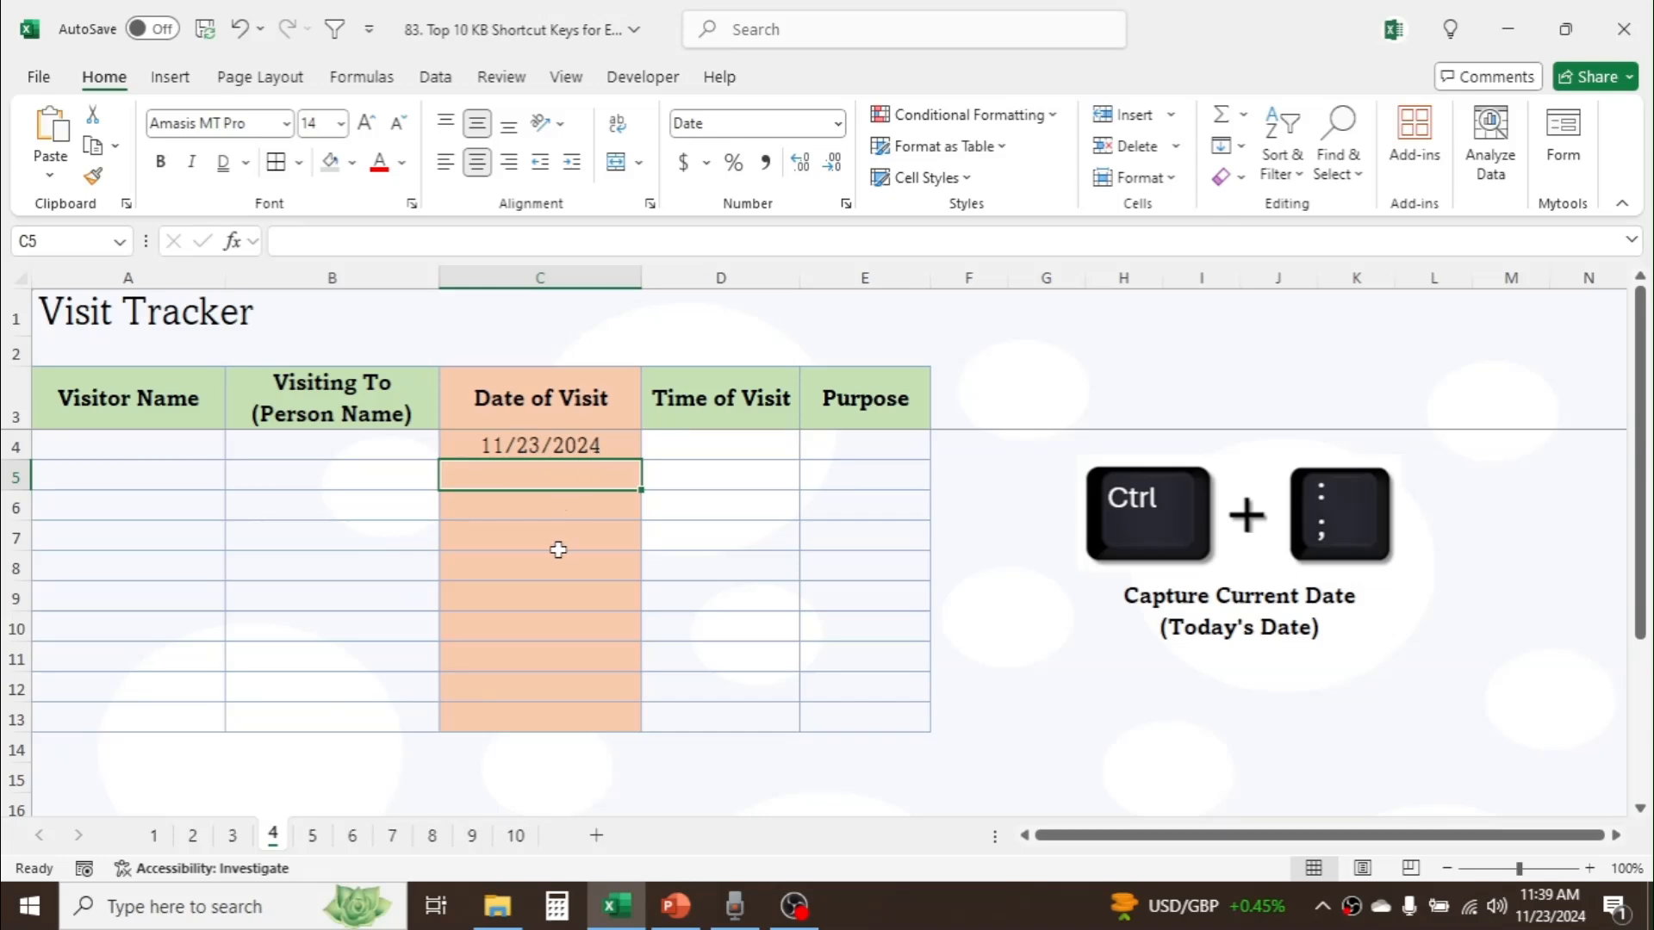
key("ctrl+semicolon")
key("Return")
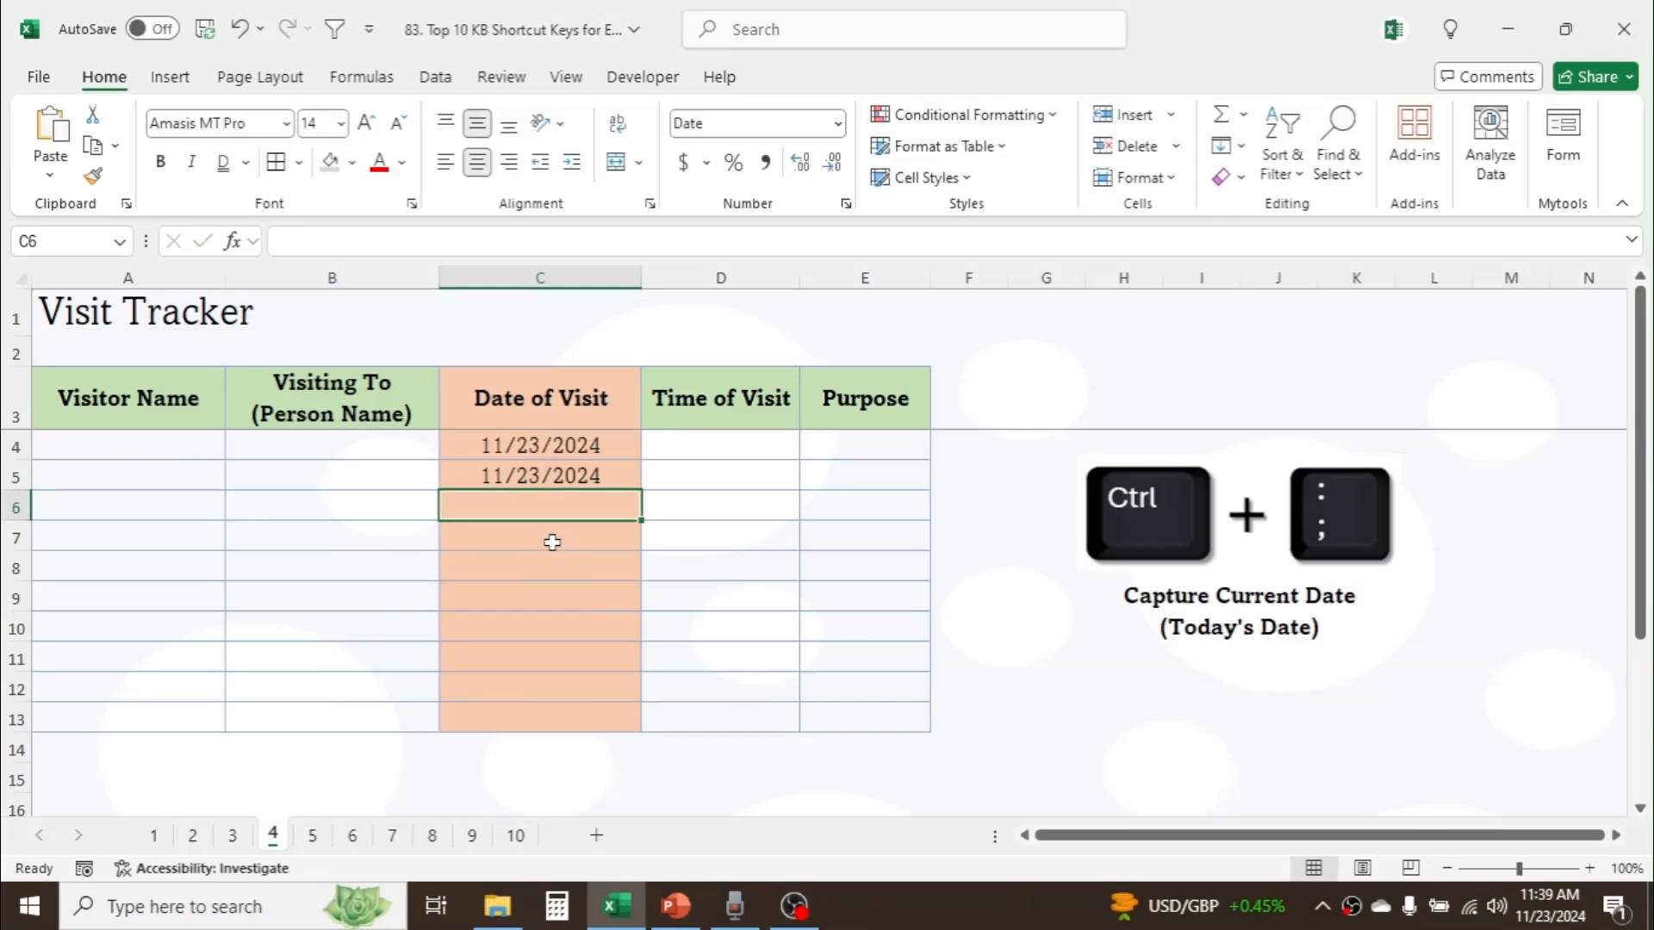
Step: On sheet 5, insert the current time, 11:39 AM, as a static value in Time of Visit cells D4, D5 and D6
left_click(314, 837)
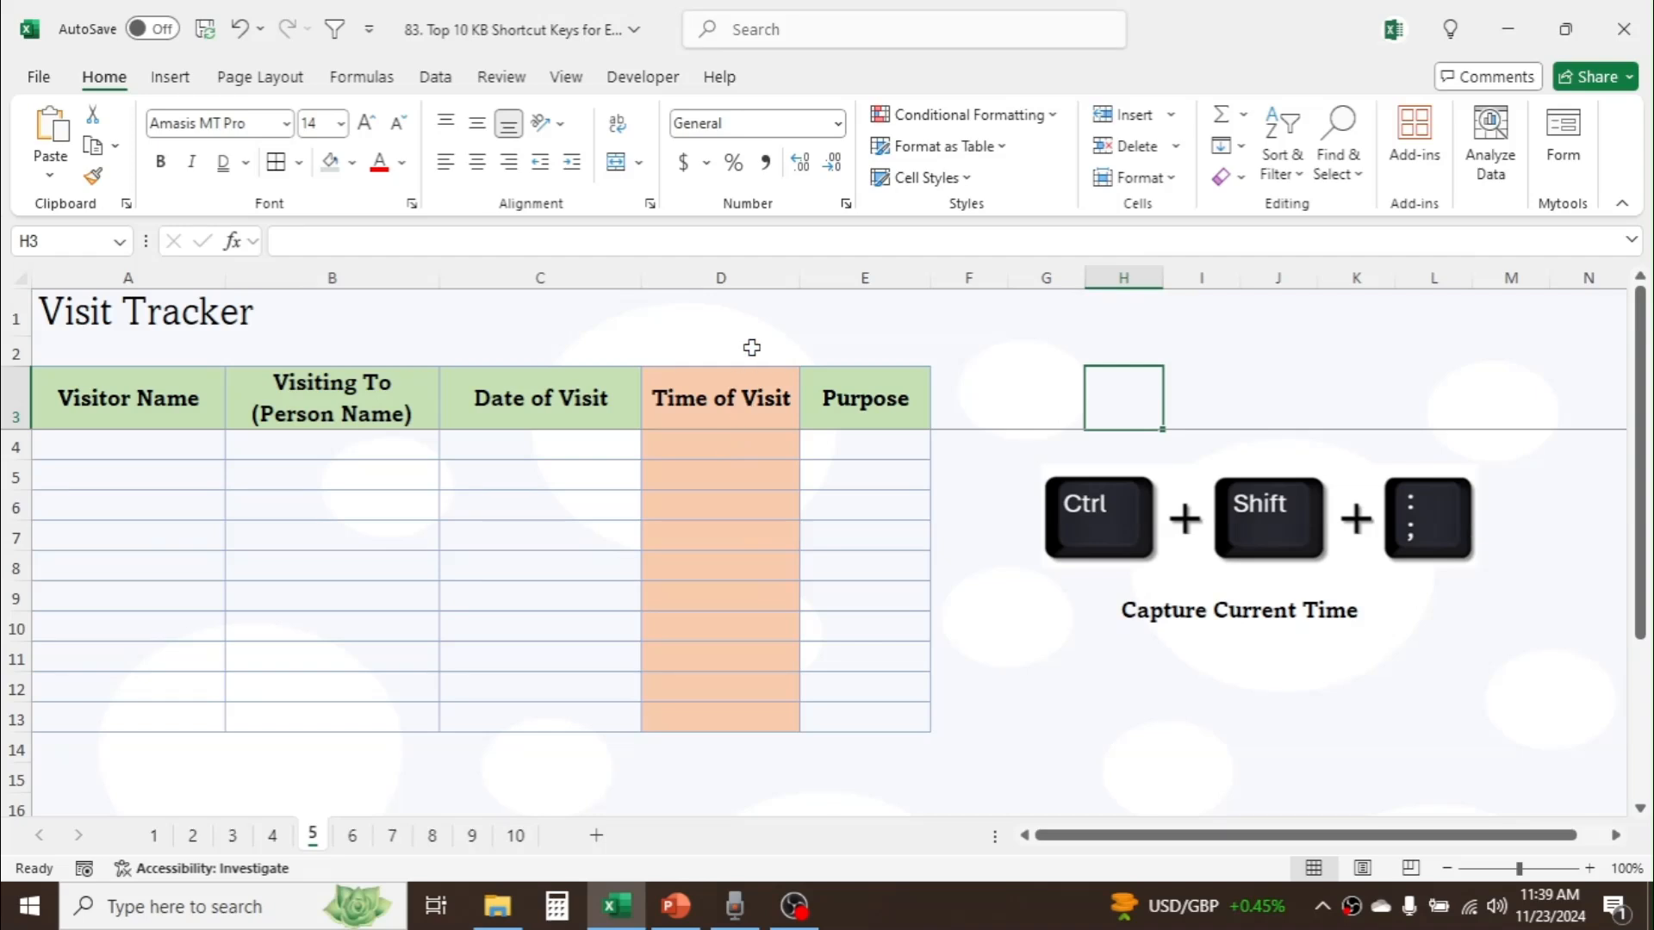
left_click(755, 271)
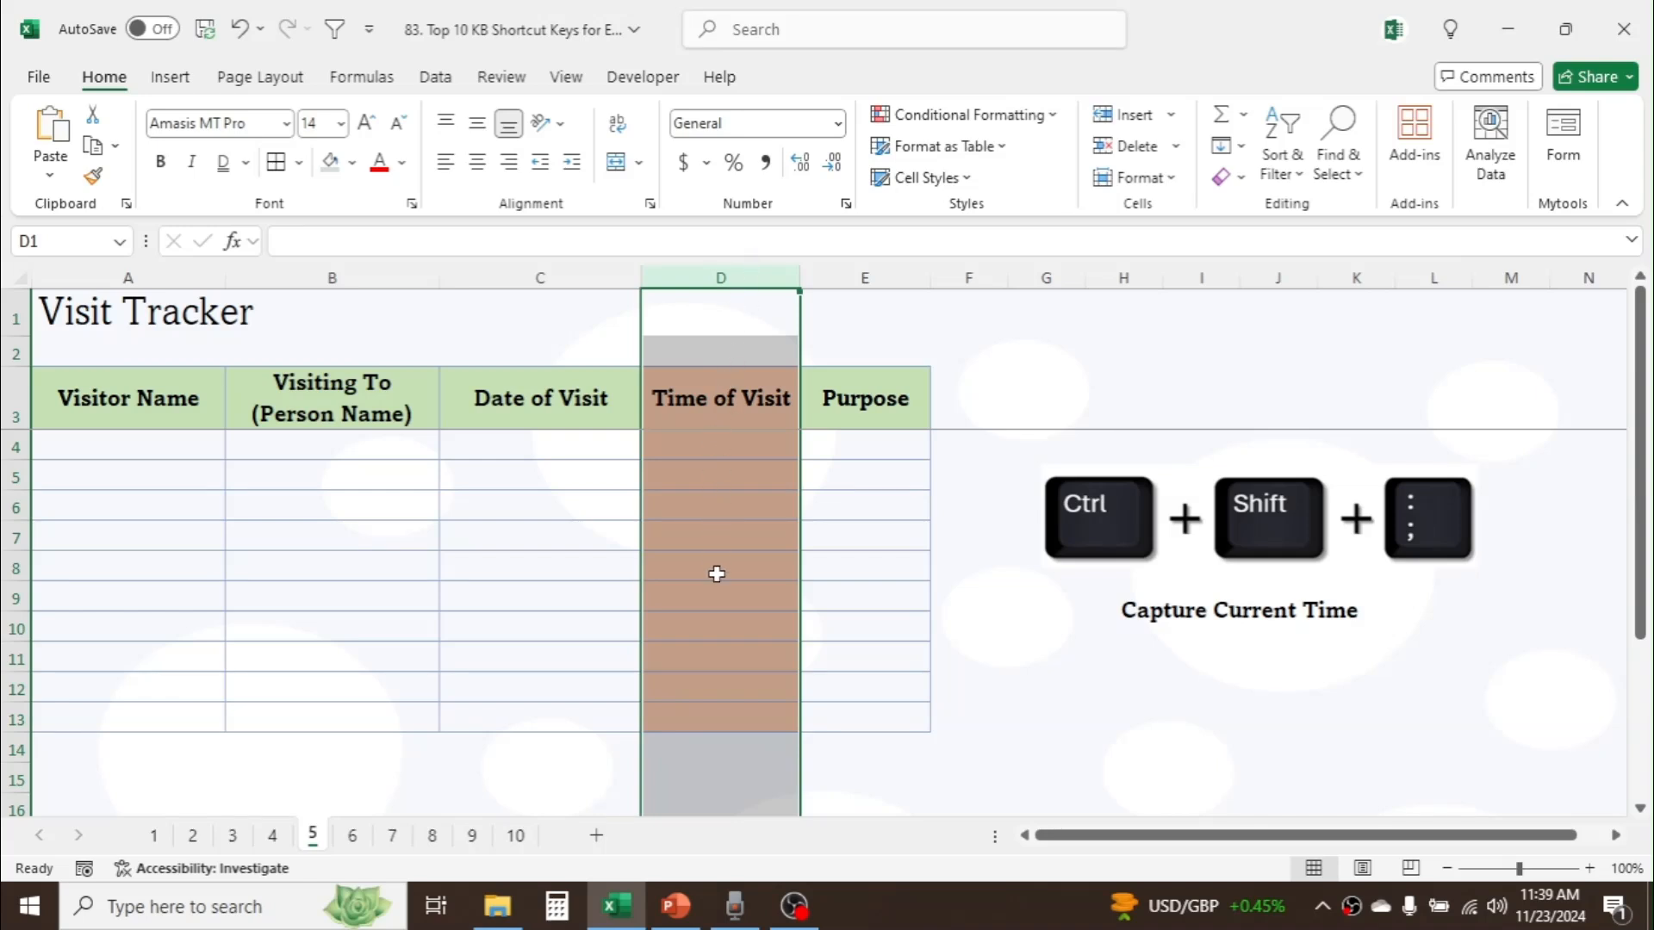
left_click(732, 448)
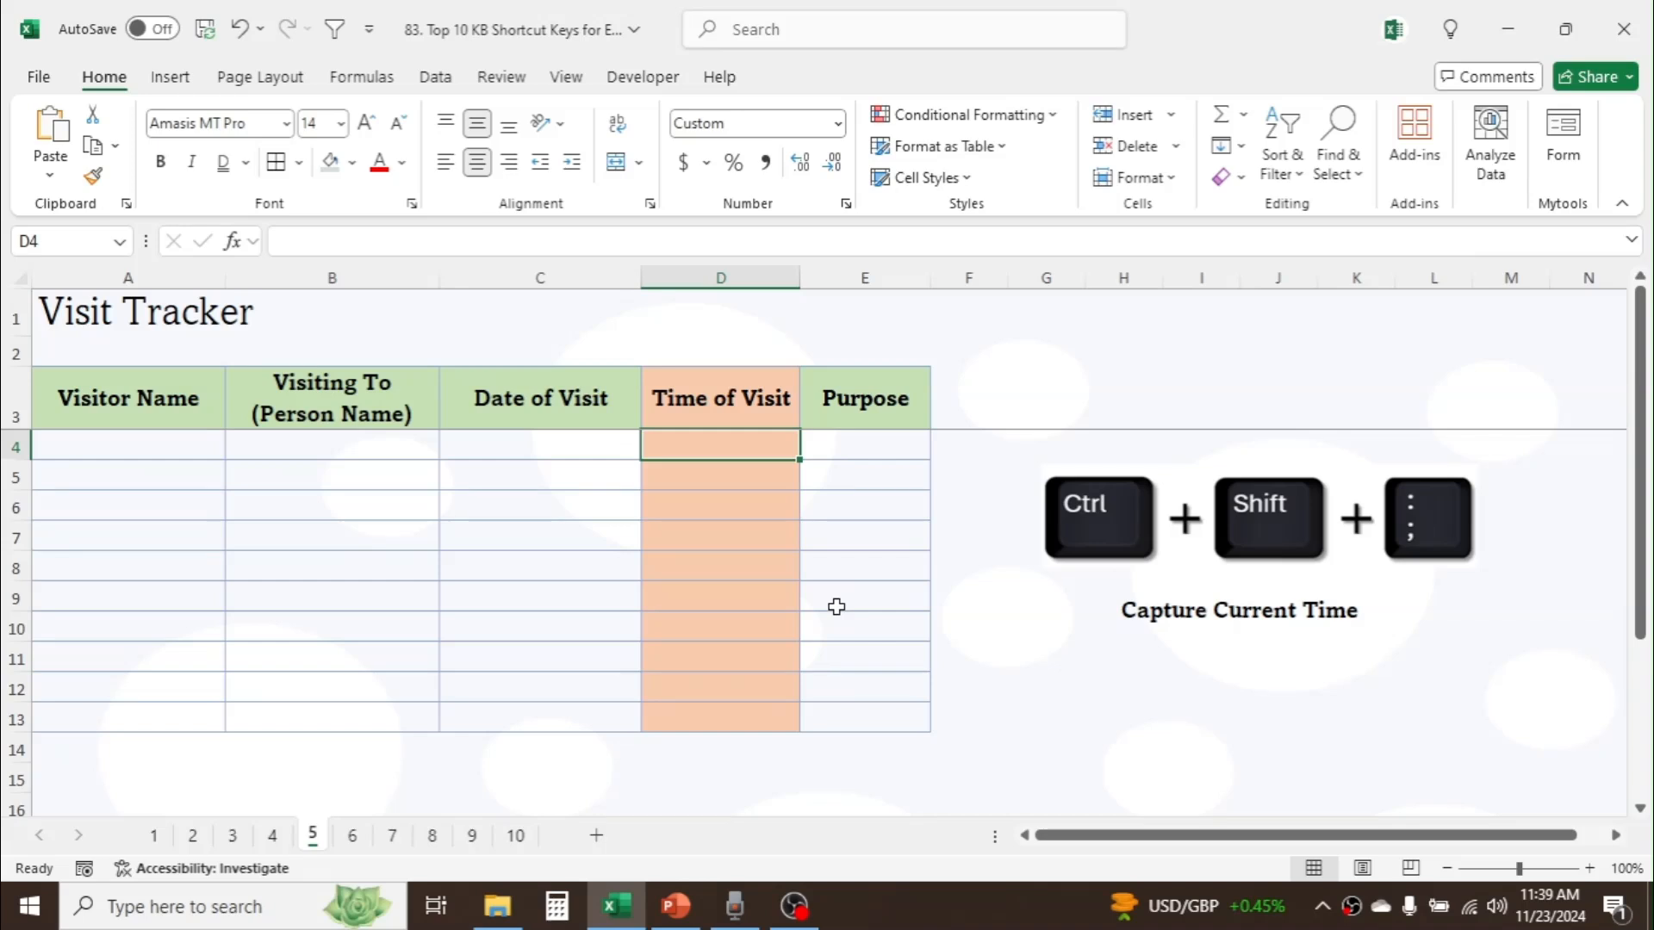
key("ctrl+shift+semicolon")
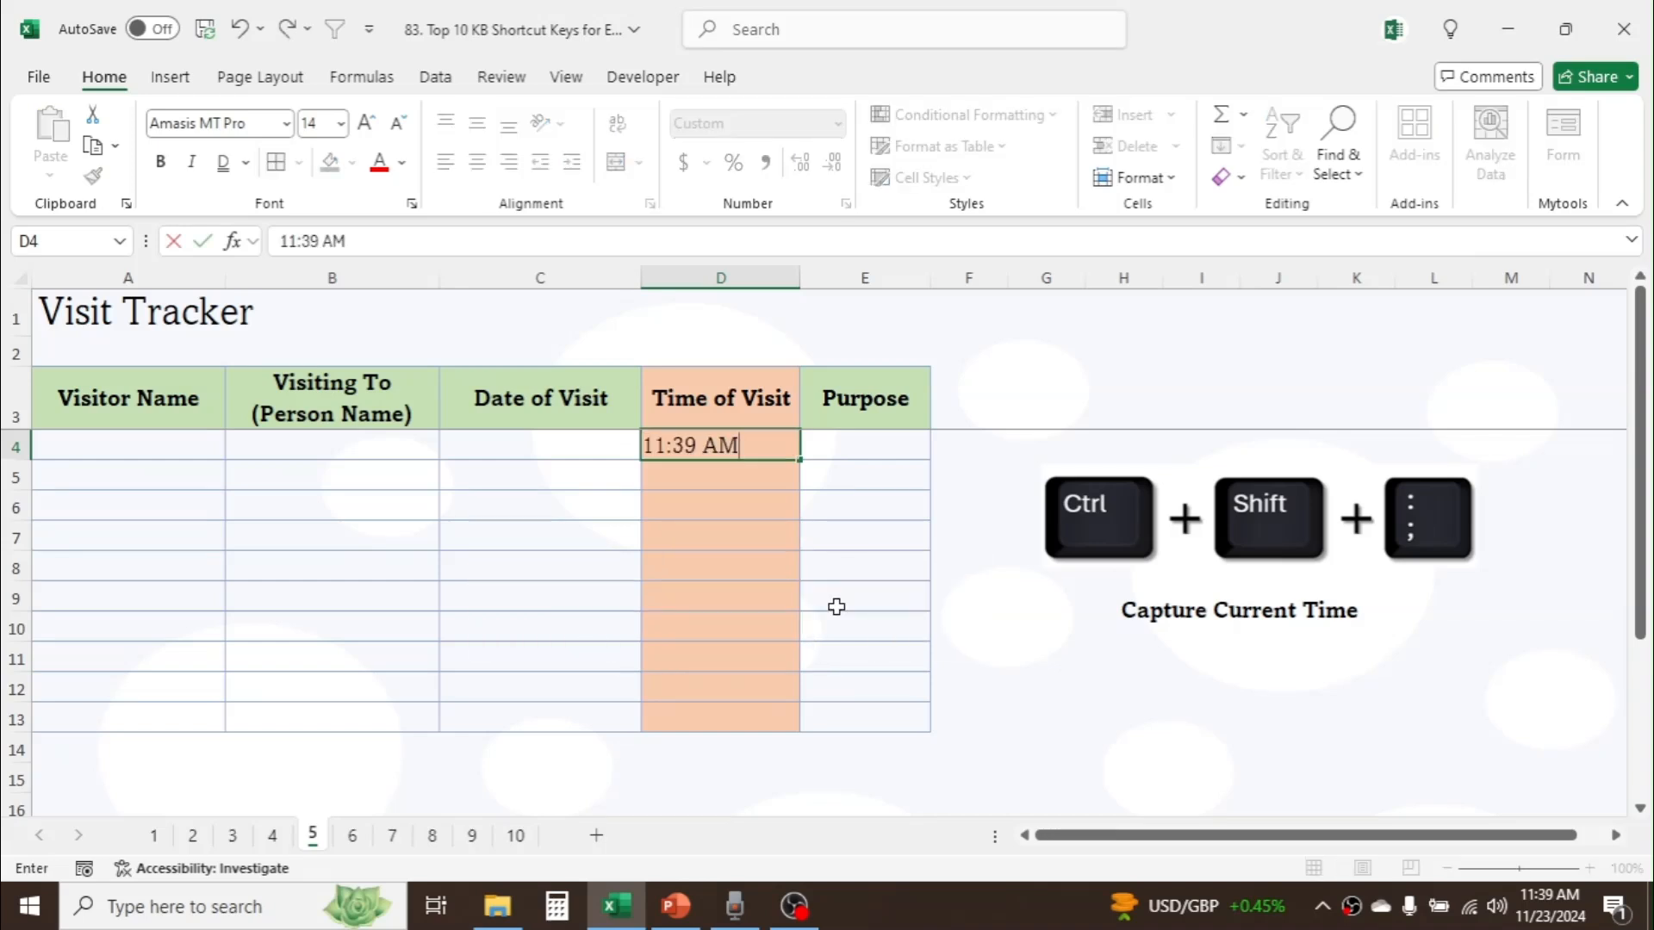
key("Return")
key("ctrl+shift+semicolon")
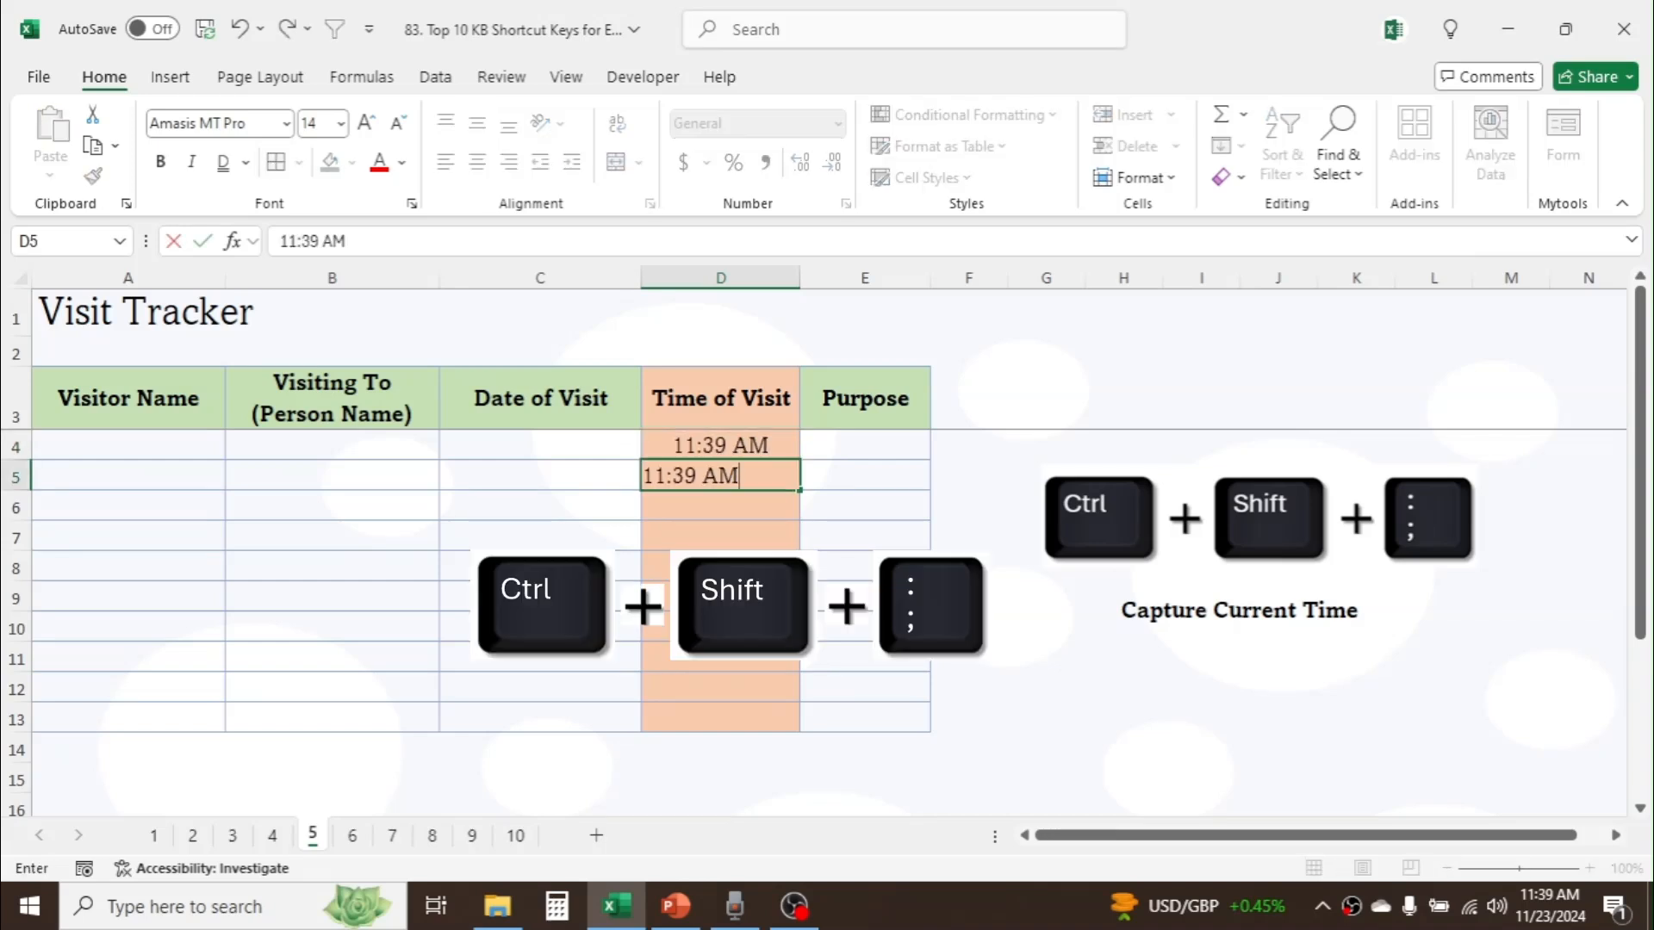
key("Return")
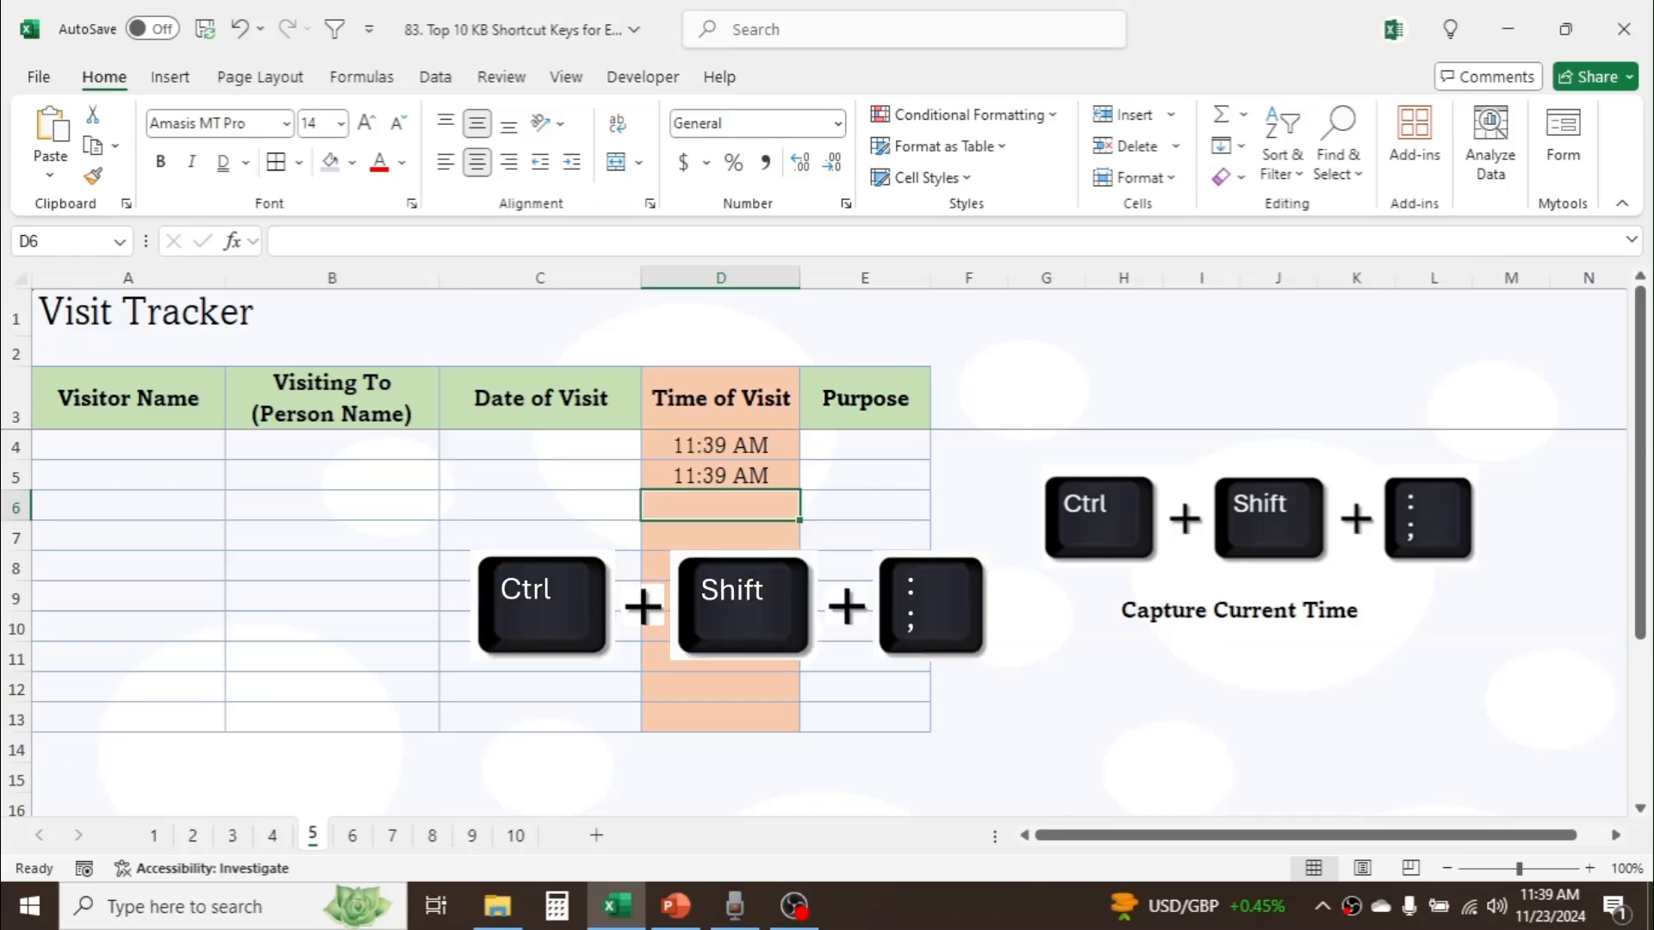
key("ctrl+shift+semicolon")
key("Return")
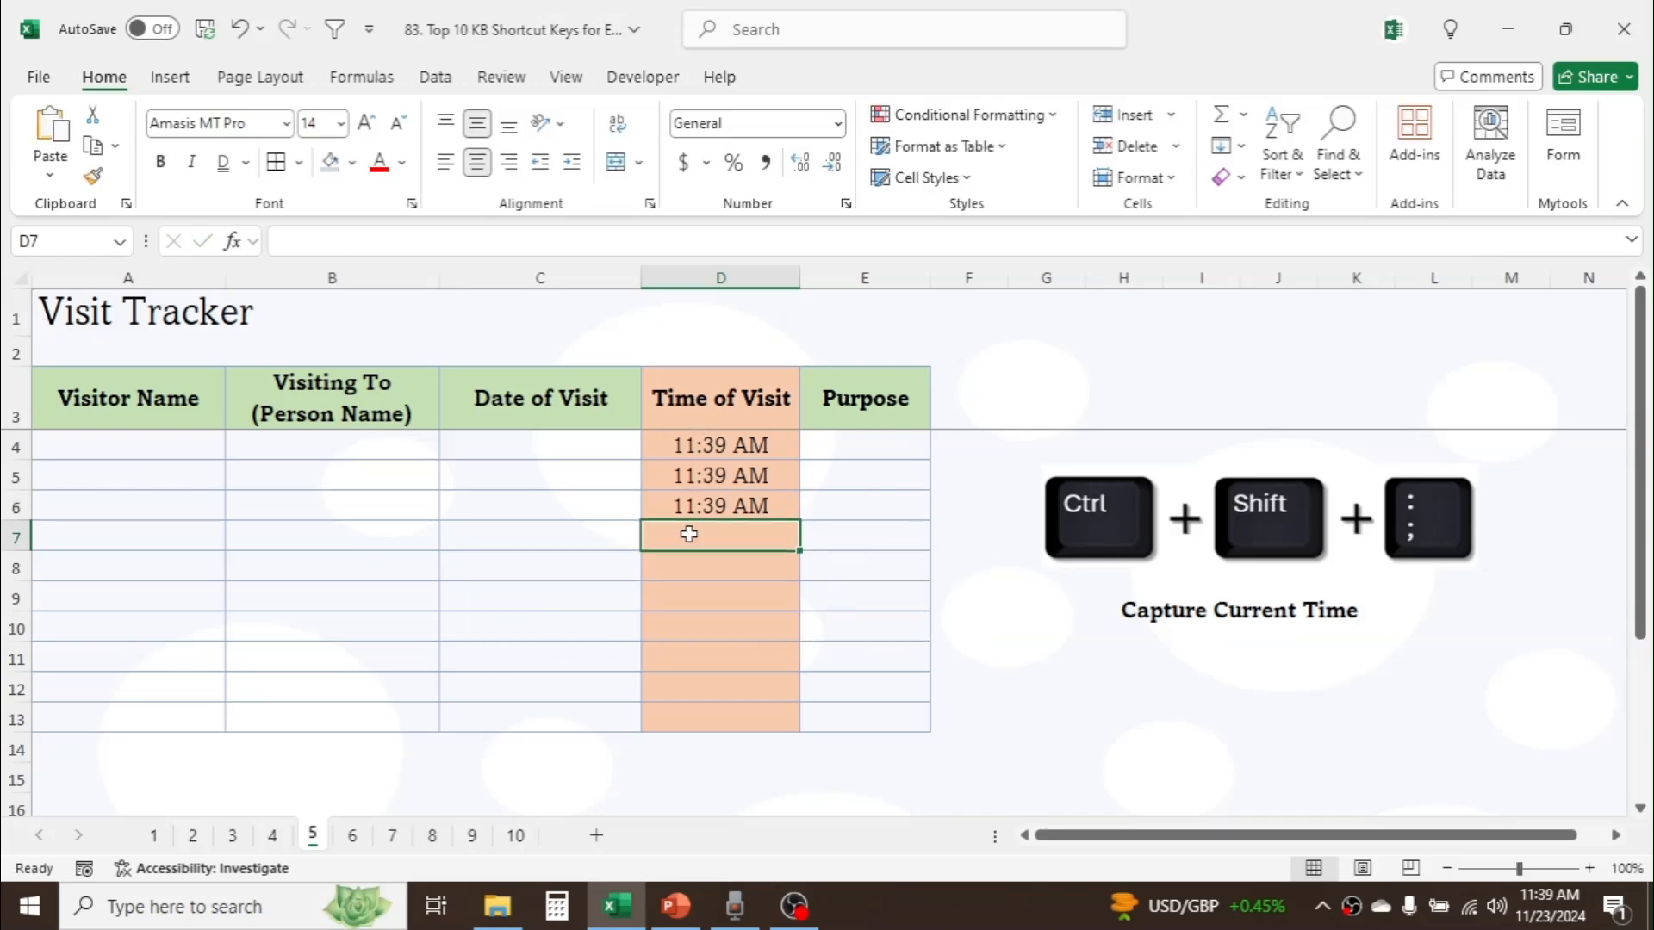
Step: On sheet 6, fill the 11/21/2024 table's date and header rows (A2:C3) with green
left_click(352, 835)
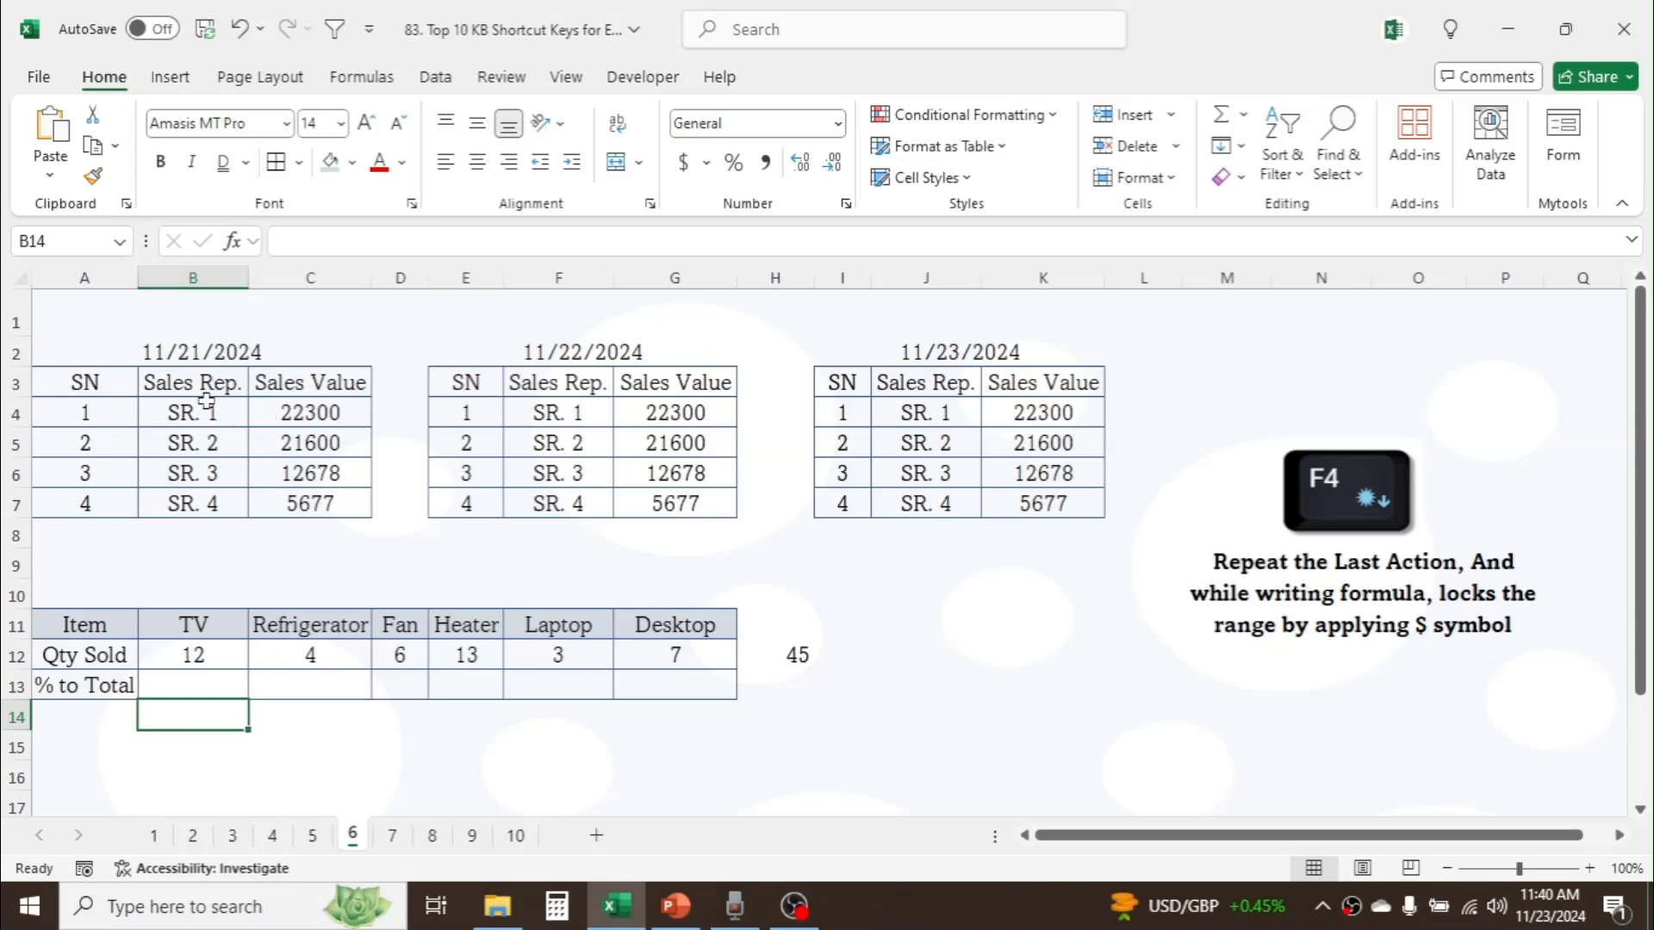
left_click_drag(214, 353, 200, 377)
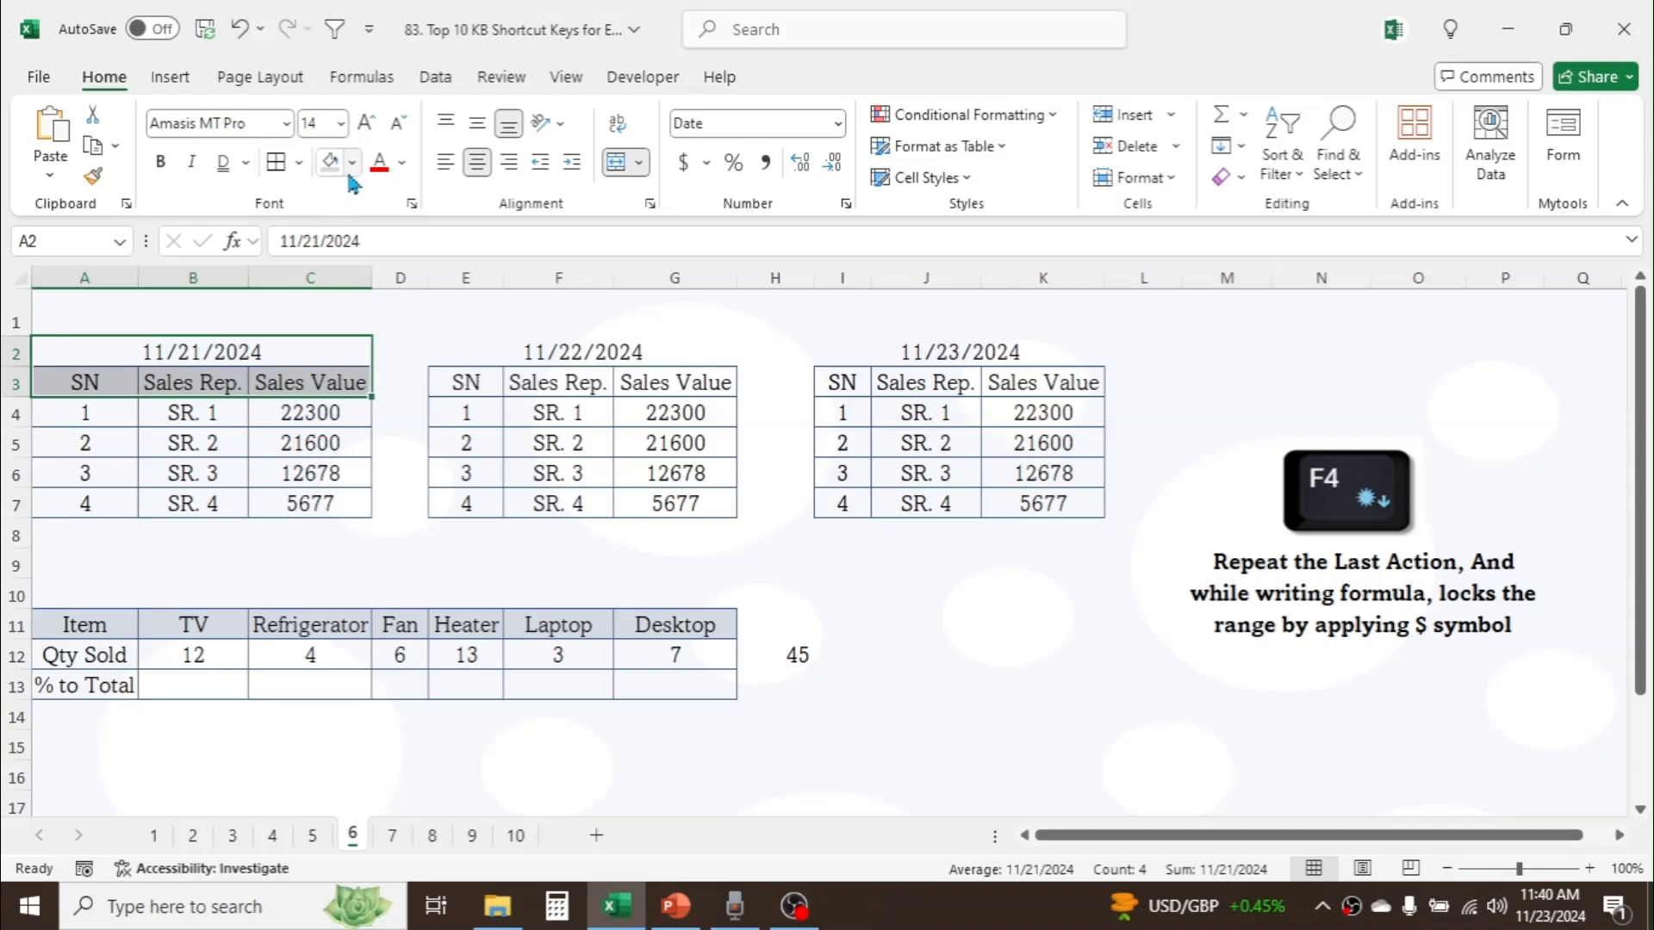
left_click(351, 162)
left_click(513, 349)
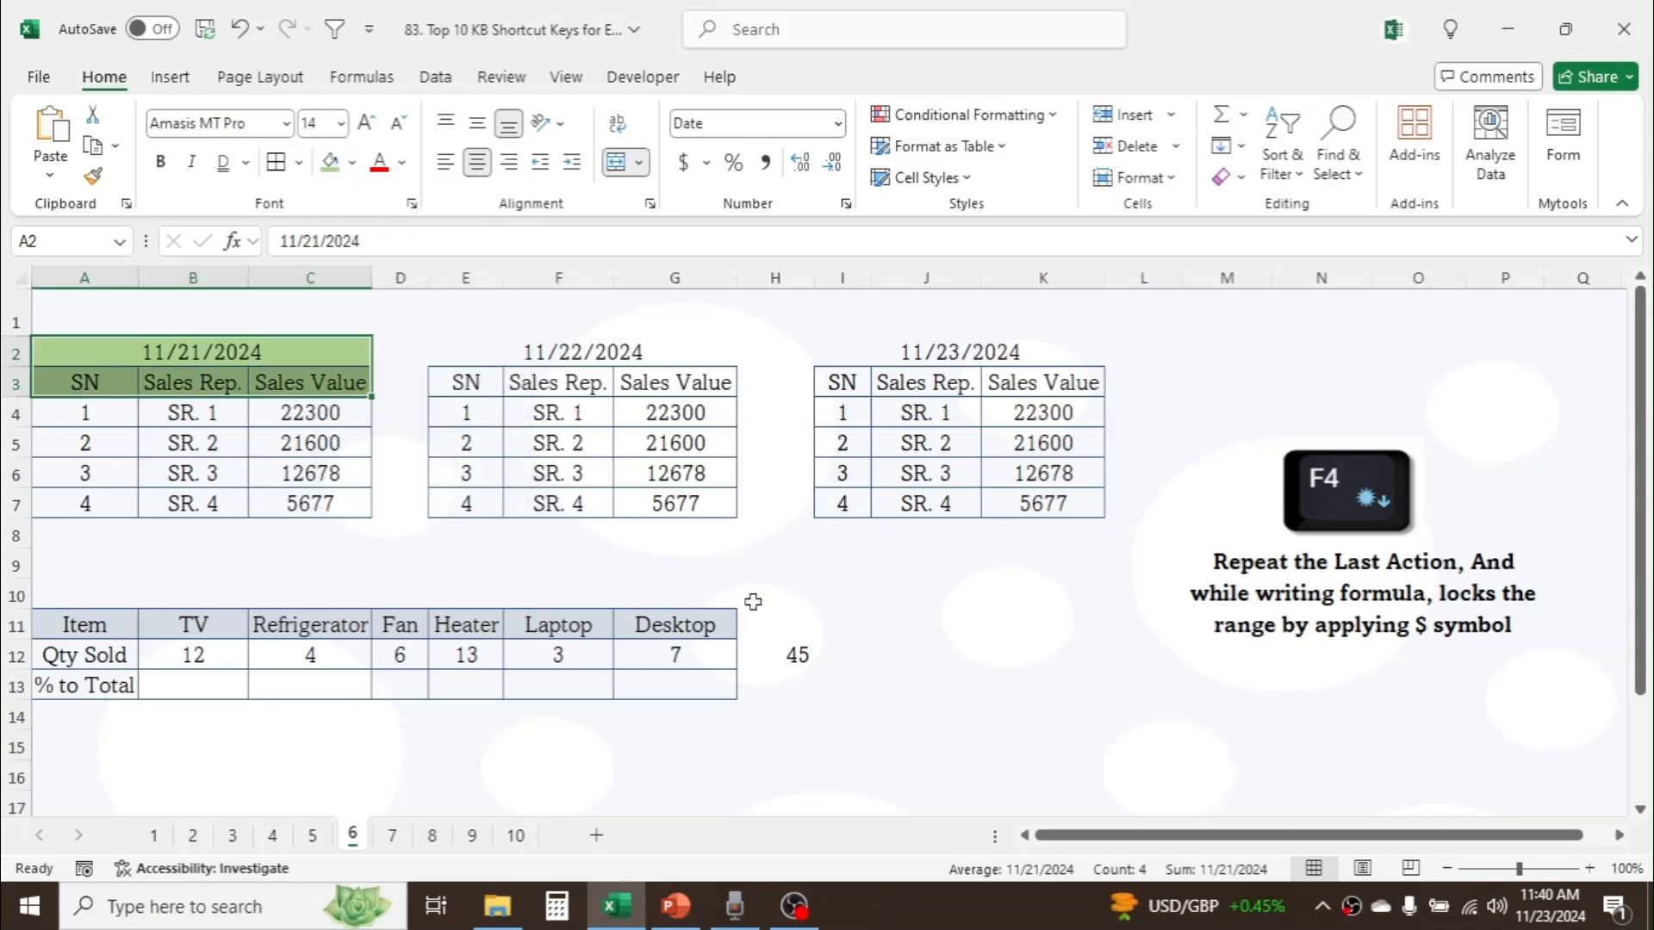
left_click(778, 565)
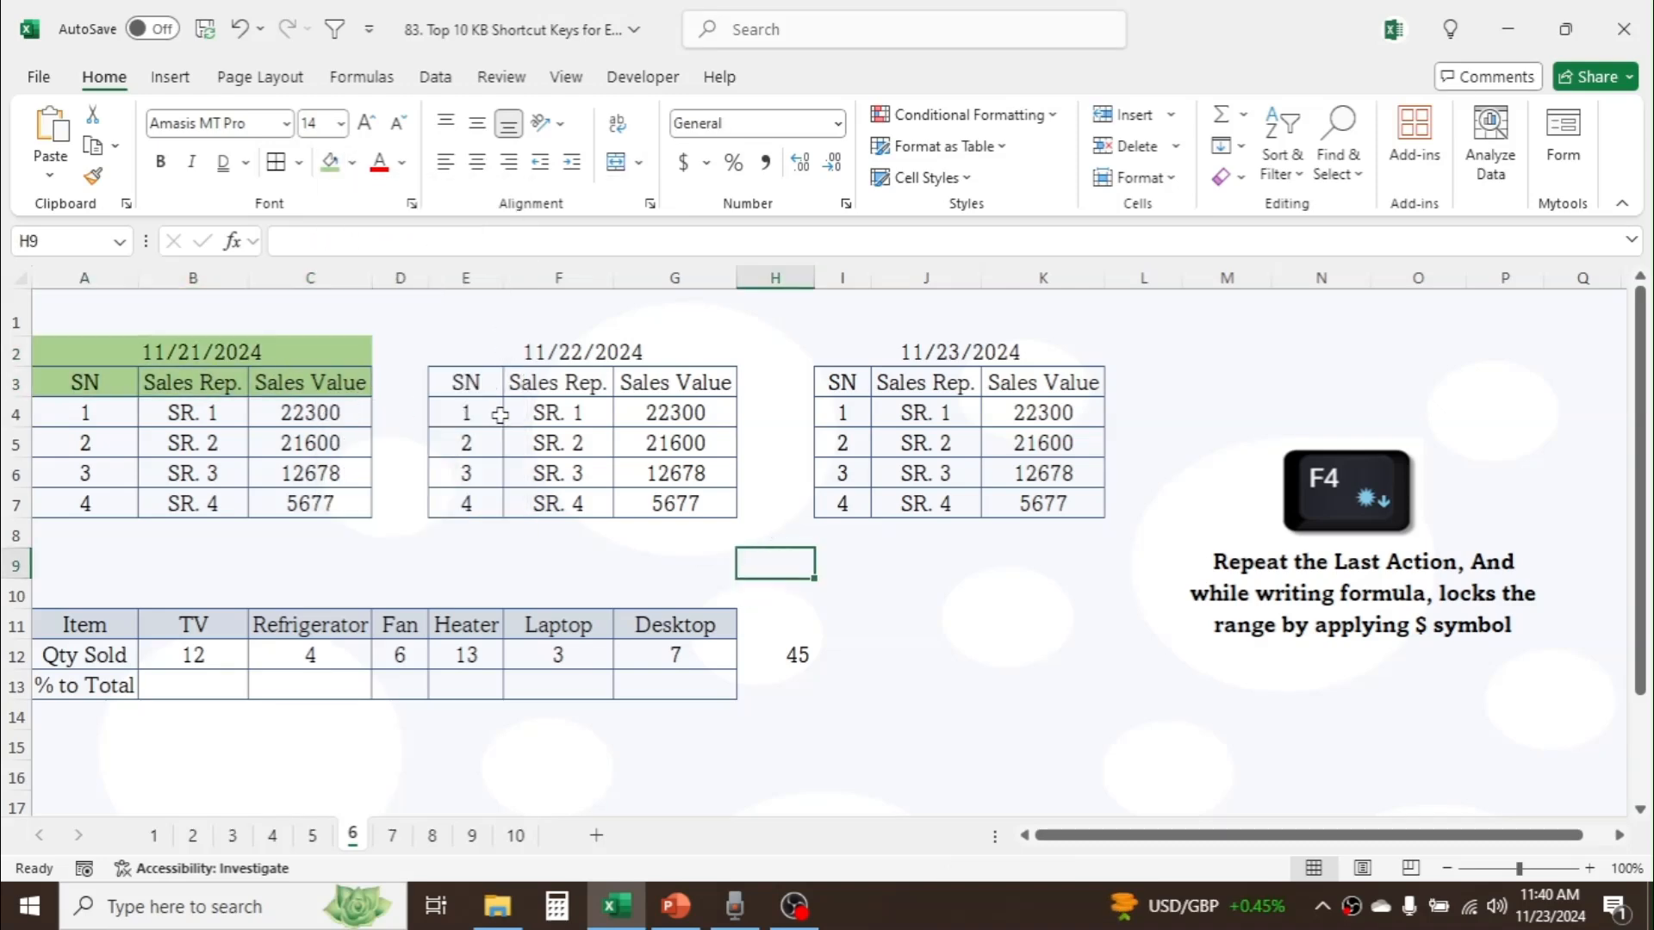
Step: Repeat the green fill on the date and header rows of the 11/22/2024 table (E2:G3) and the 11/23/2024 table (I2:K3)
left_click_drag(600, 360, 596, 376)
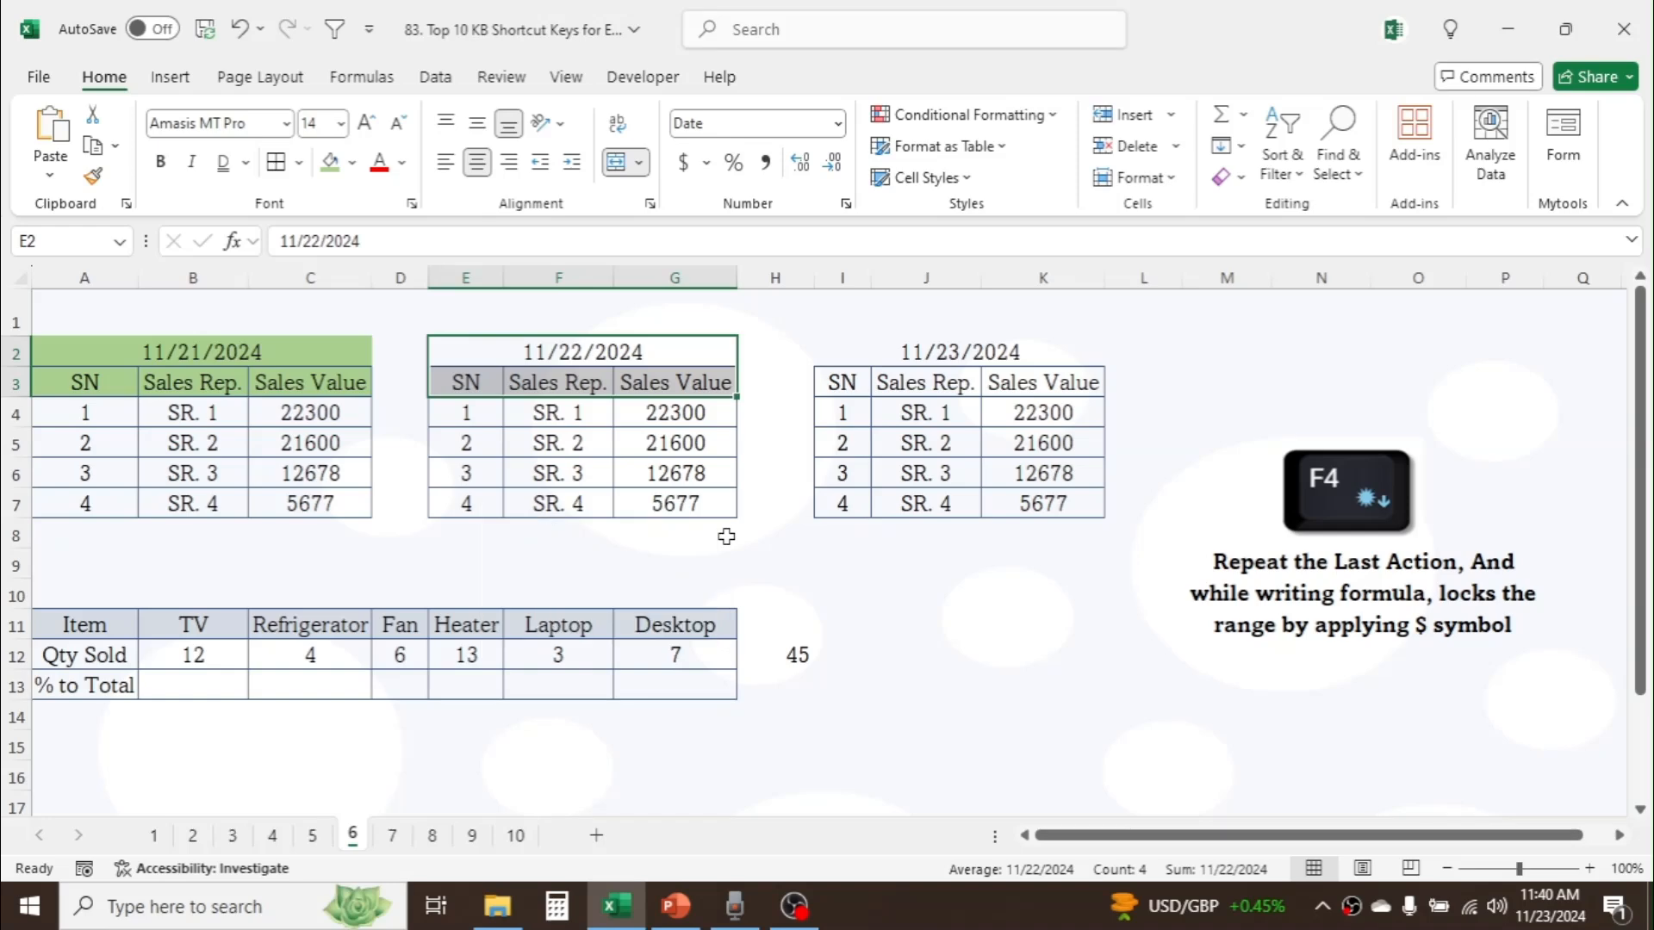
key("F4")
left_click_drag(978, 351, 970, 380)
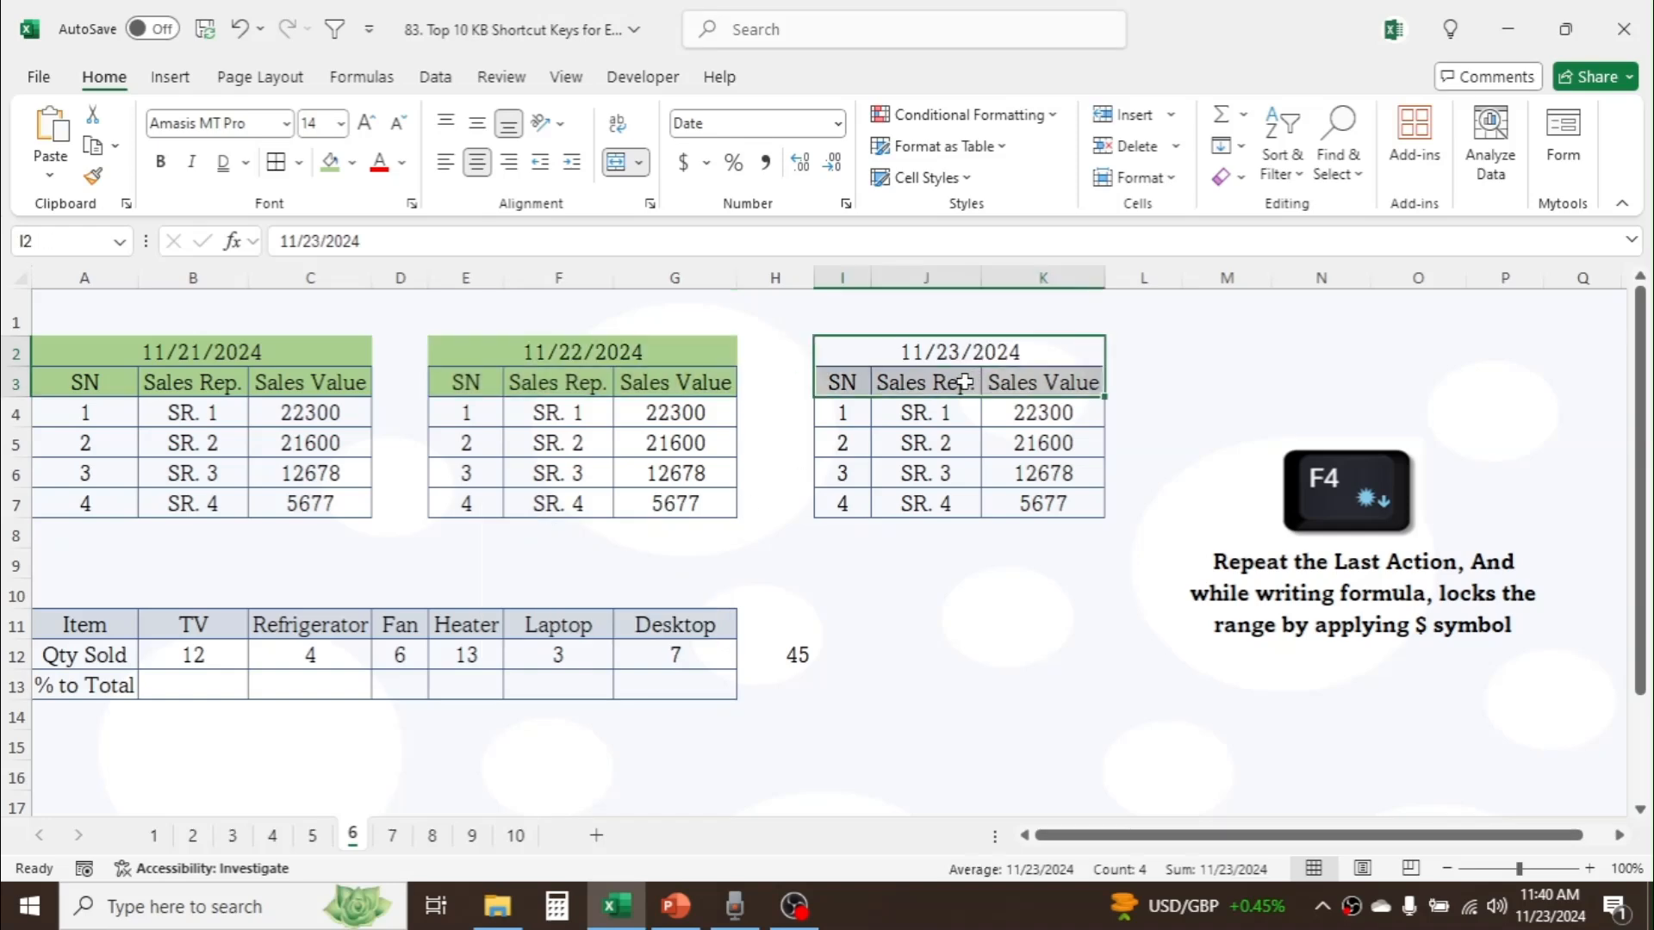
key("F4")
left_click(998, 621)
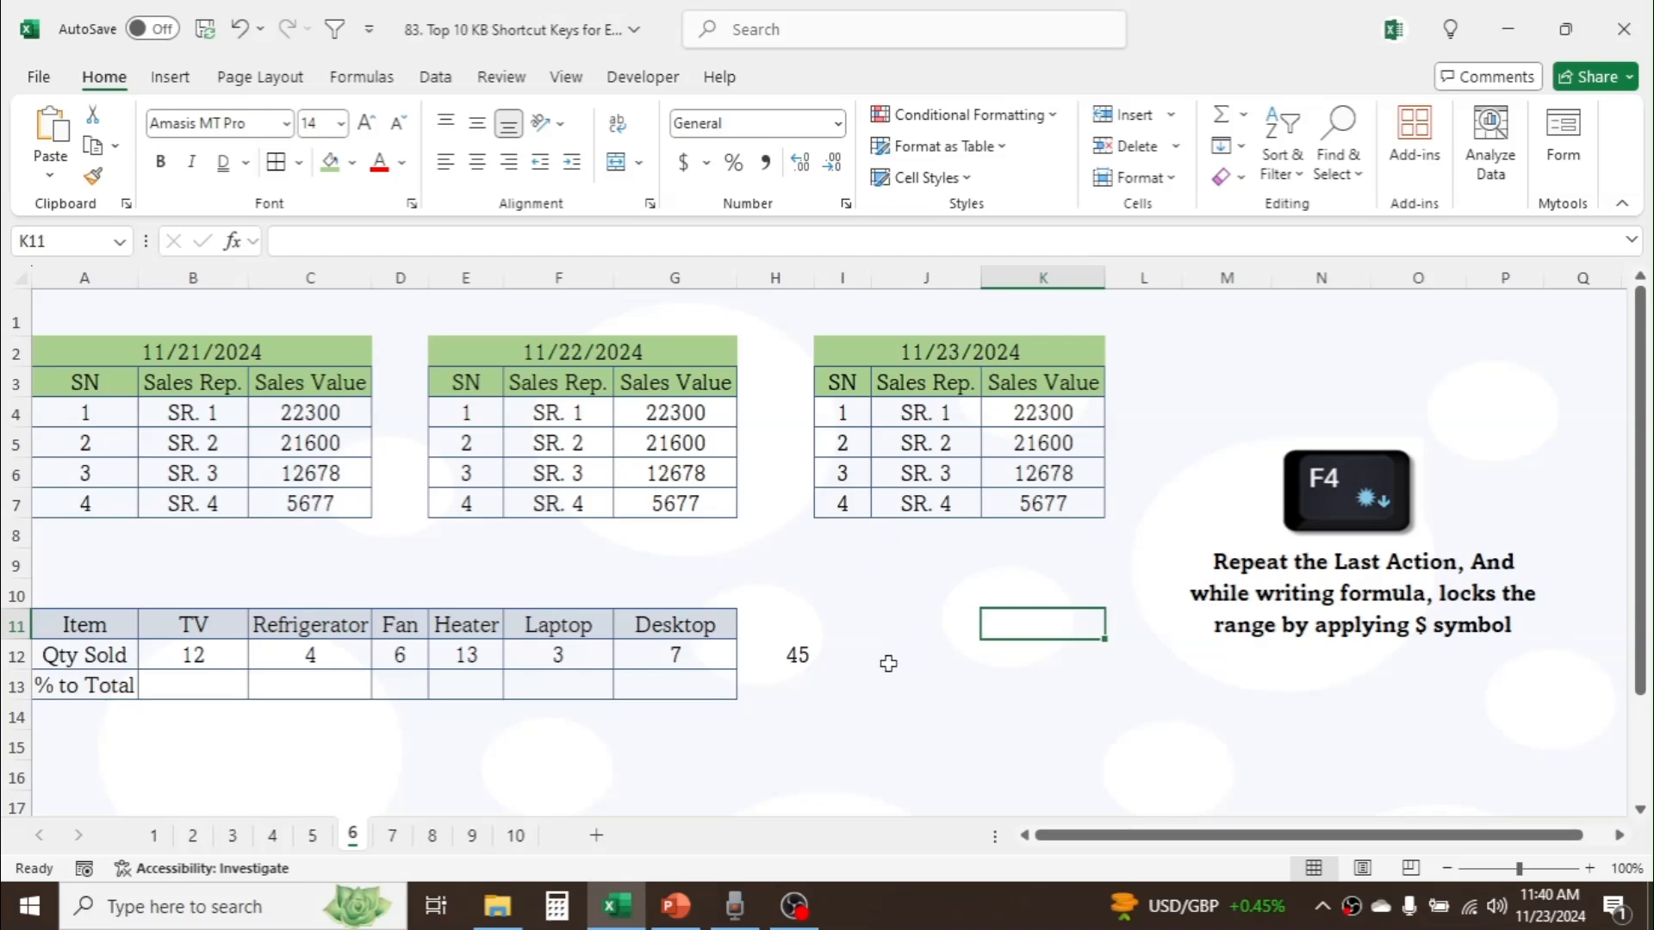
Step: Clear the existing total from cell H12 beside the Qty Sold row
left_click(801, 659)
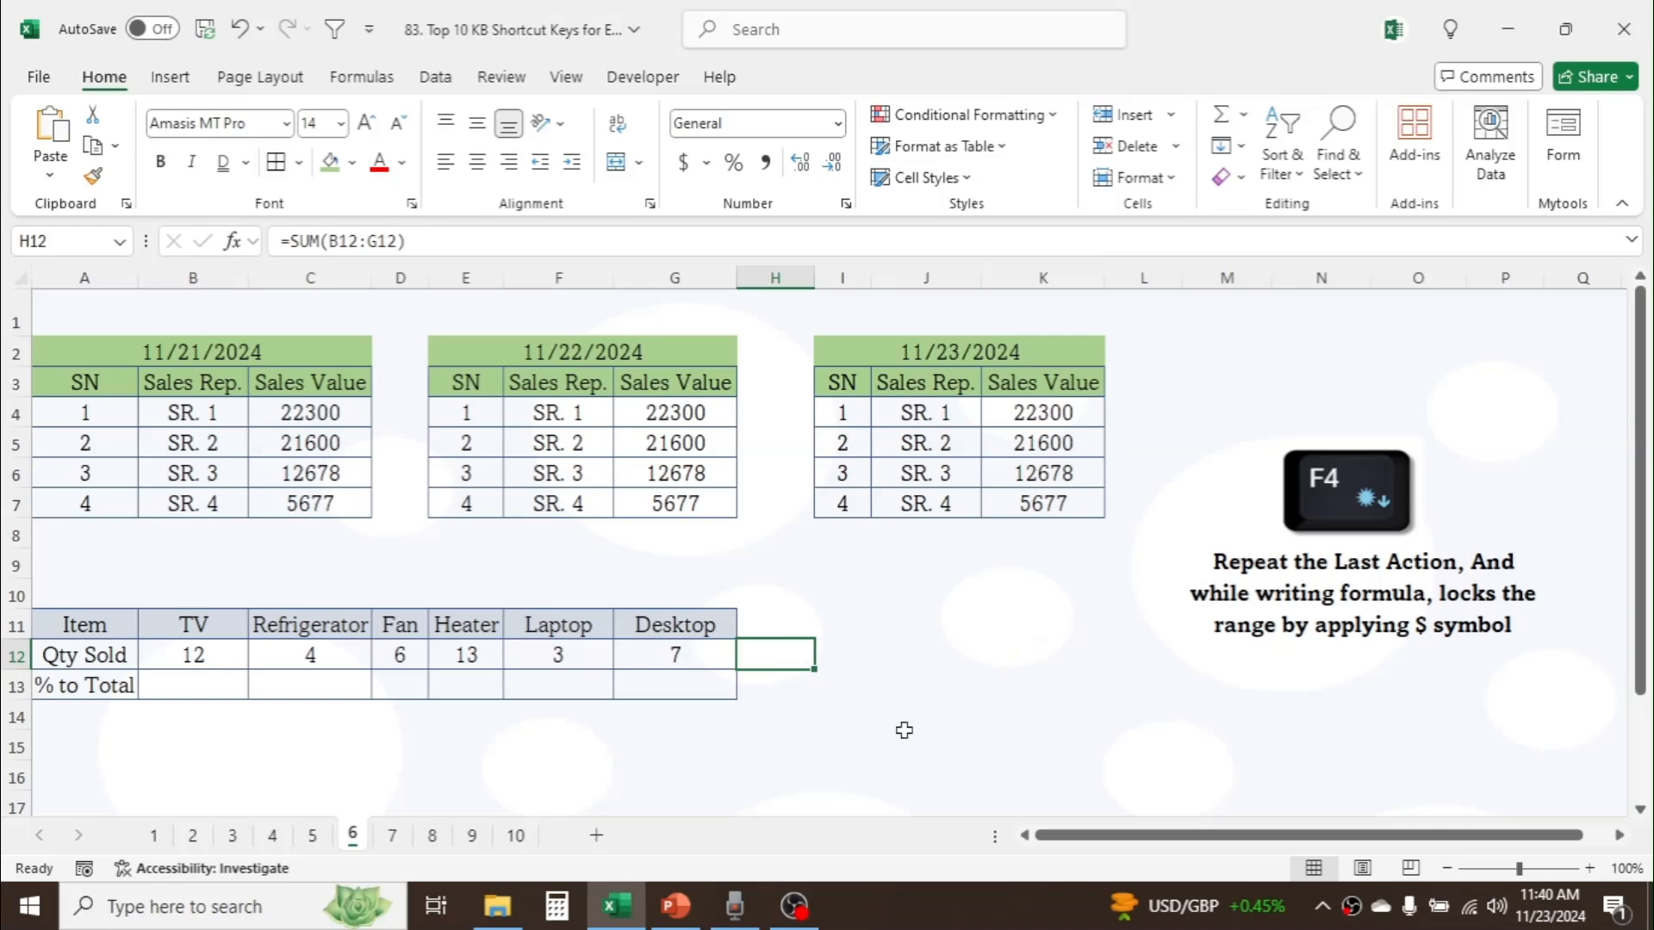
key("Delete")
left_click(894, 646)
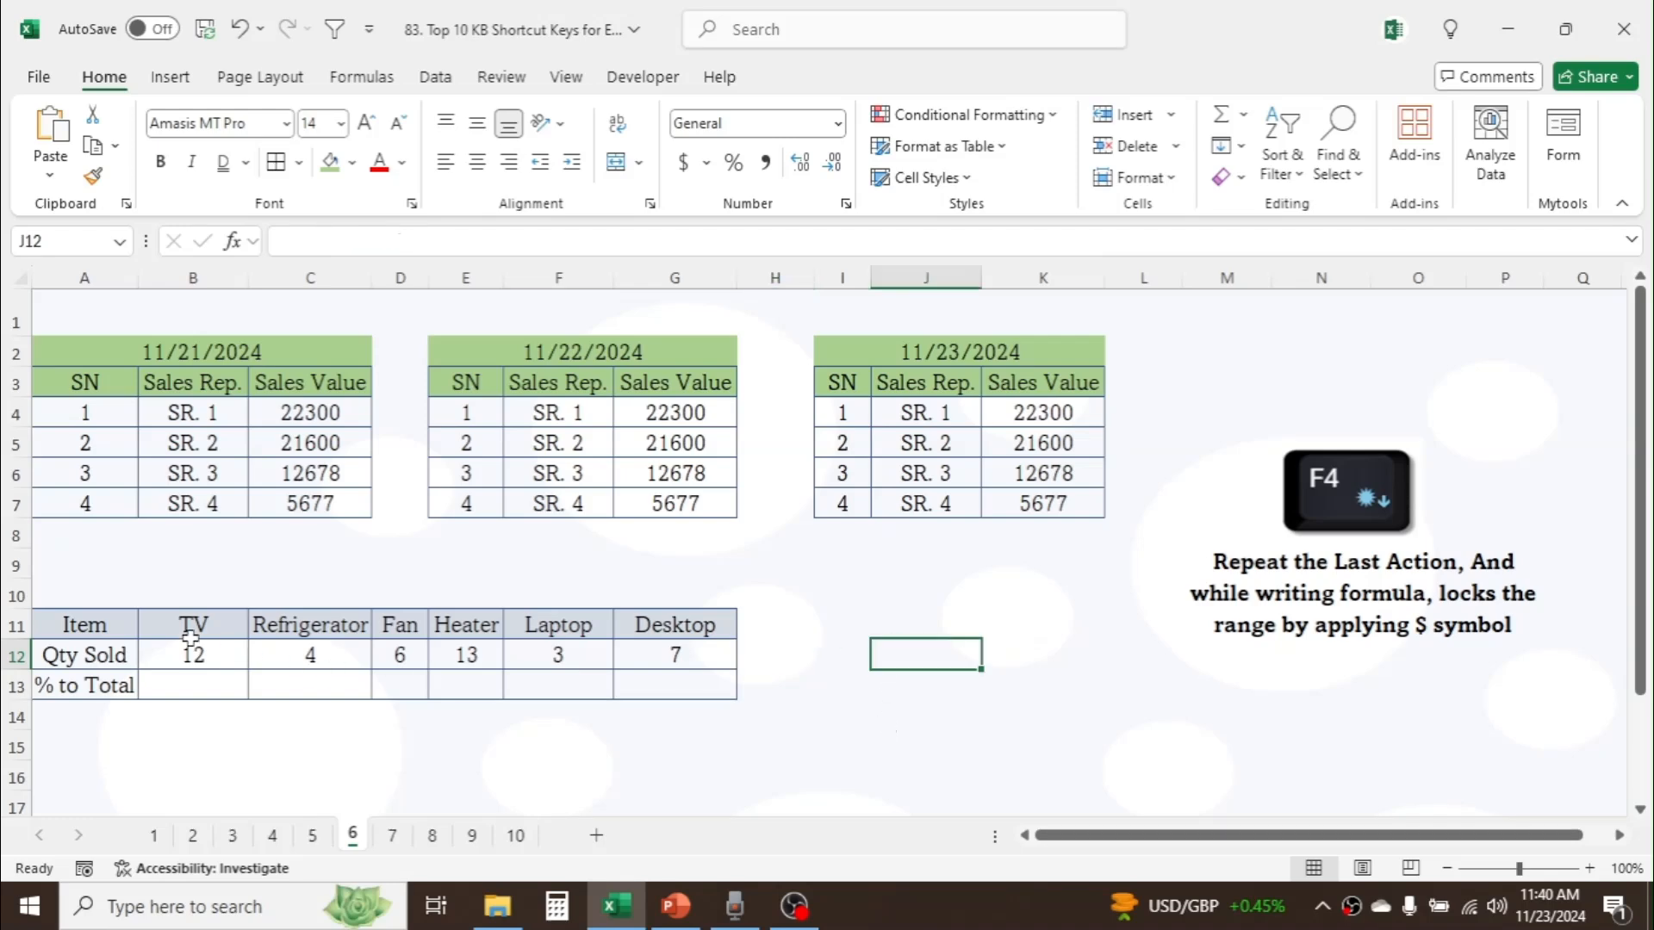
Step: Review the item names, the Qty Sold values and the empty % to Total cells in the table in rows 11 to 13
left_click(106, 630)
key("Right")
key("Right")
key("Right")
key("Right")
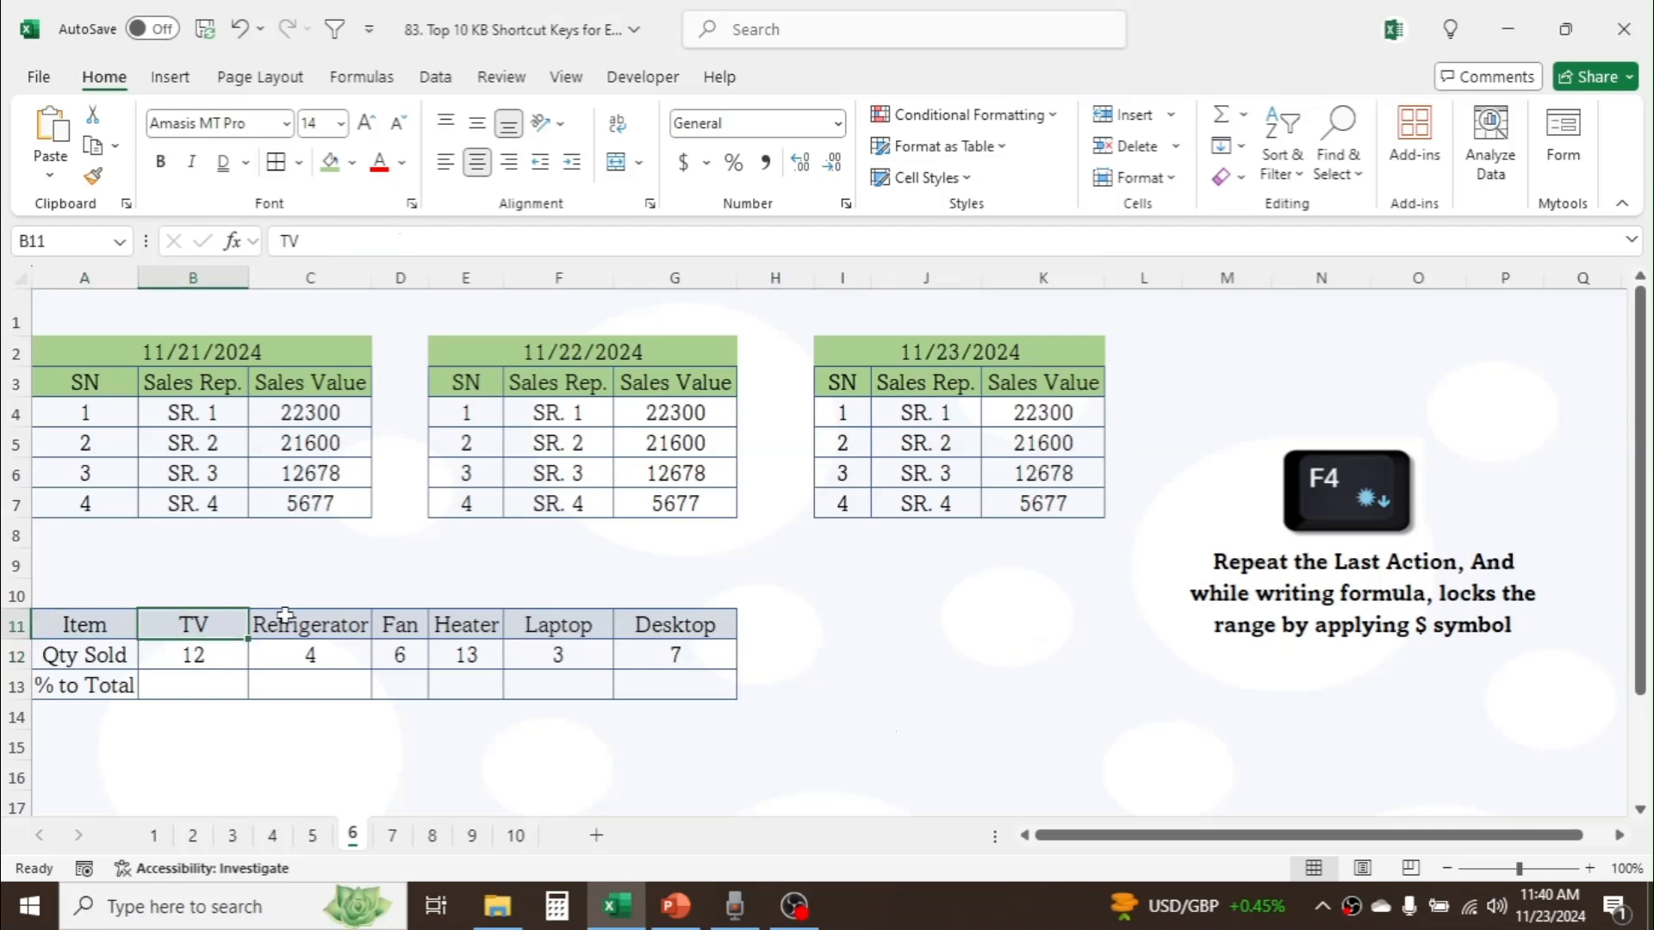
left_click(218, 649)
left_click(328, 648)
left_click(402, 654)
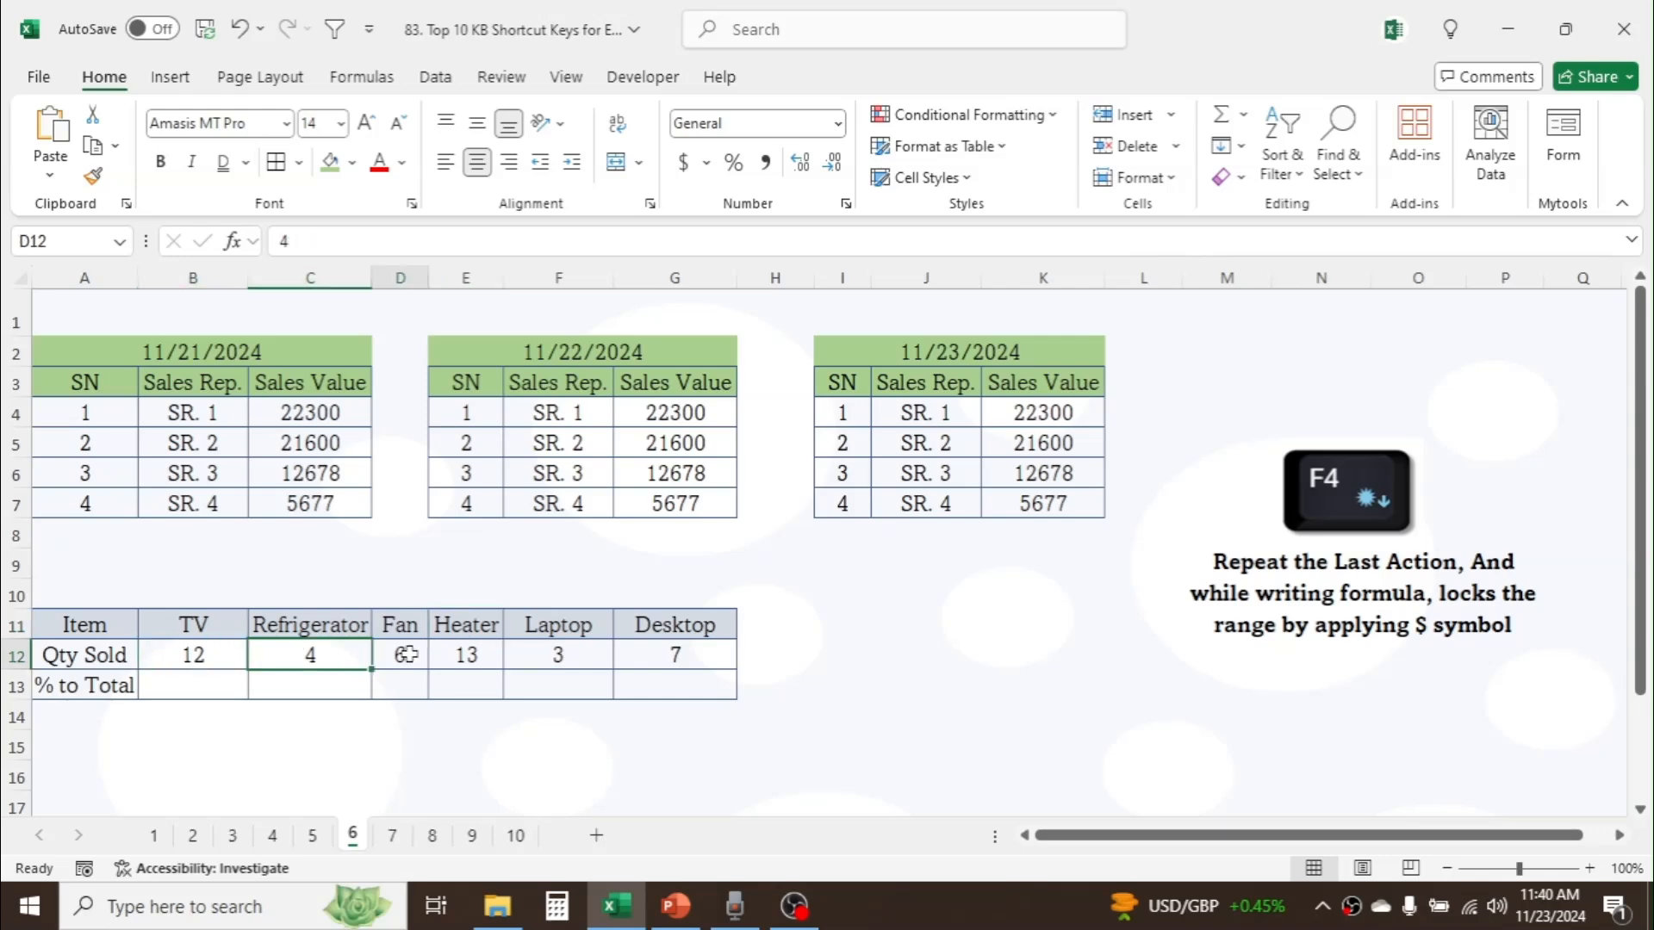
left_click(479, 655)
left_click(202, 687)
key("Right")
key("Right")
key("Right")
key("Right")
key("Right")
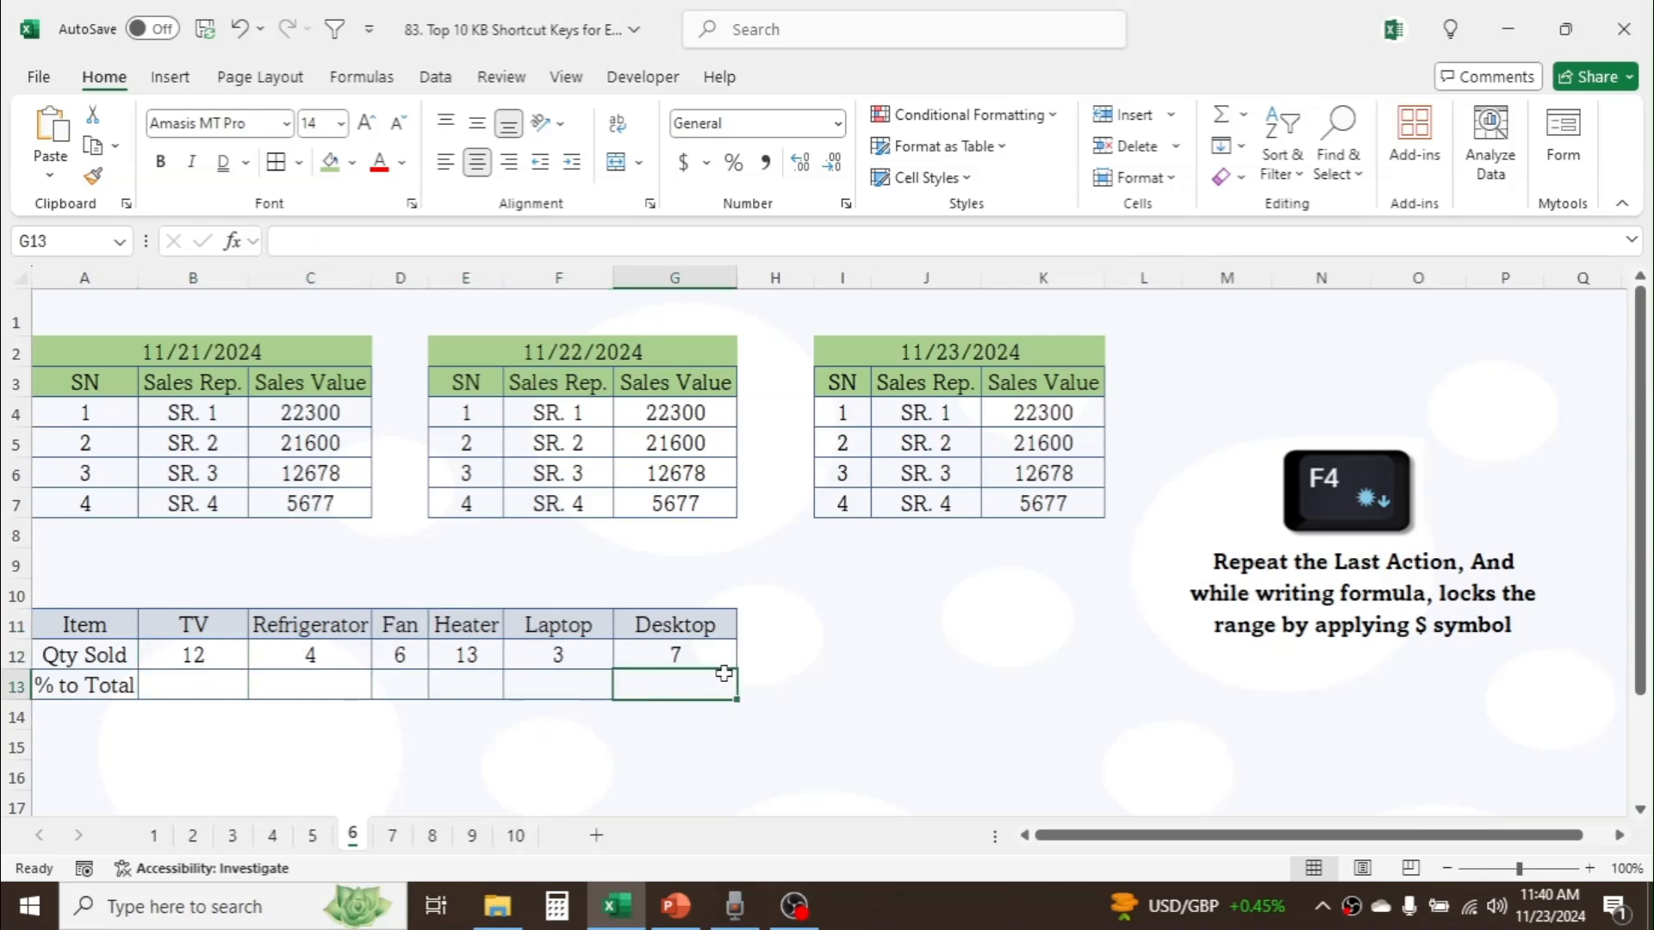
left_click(749, 653)
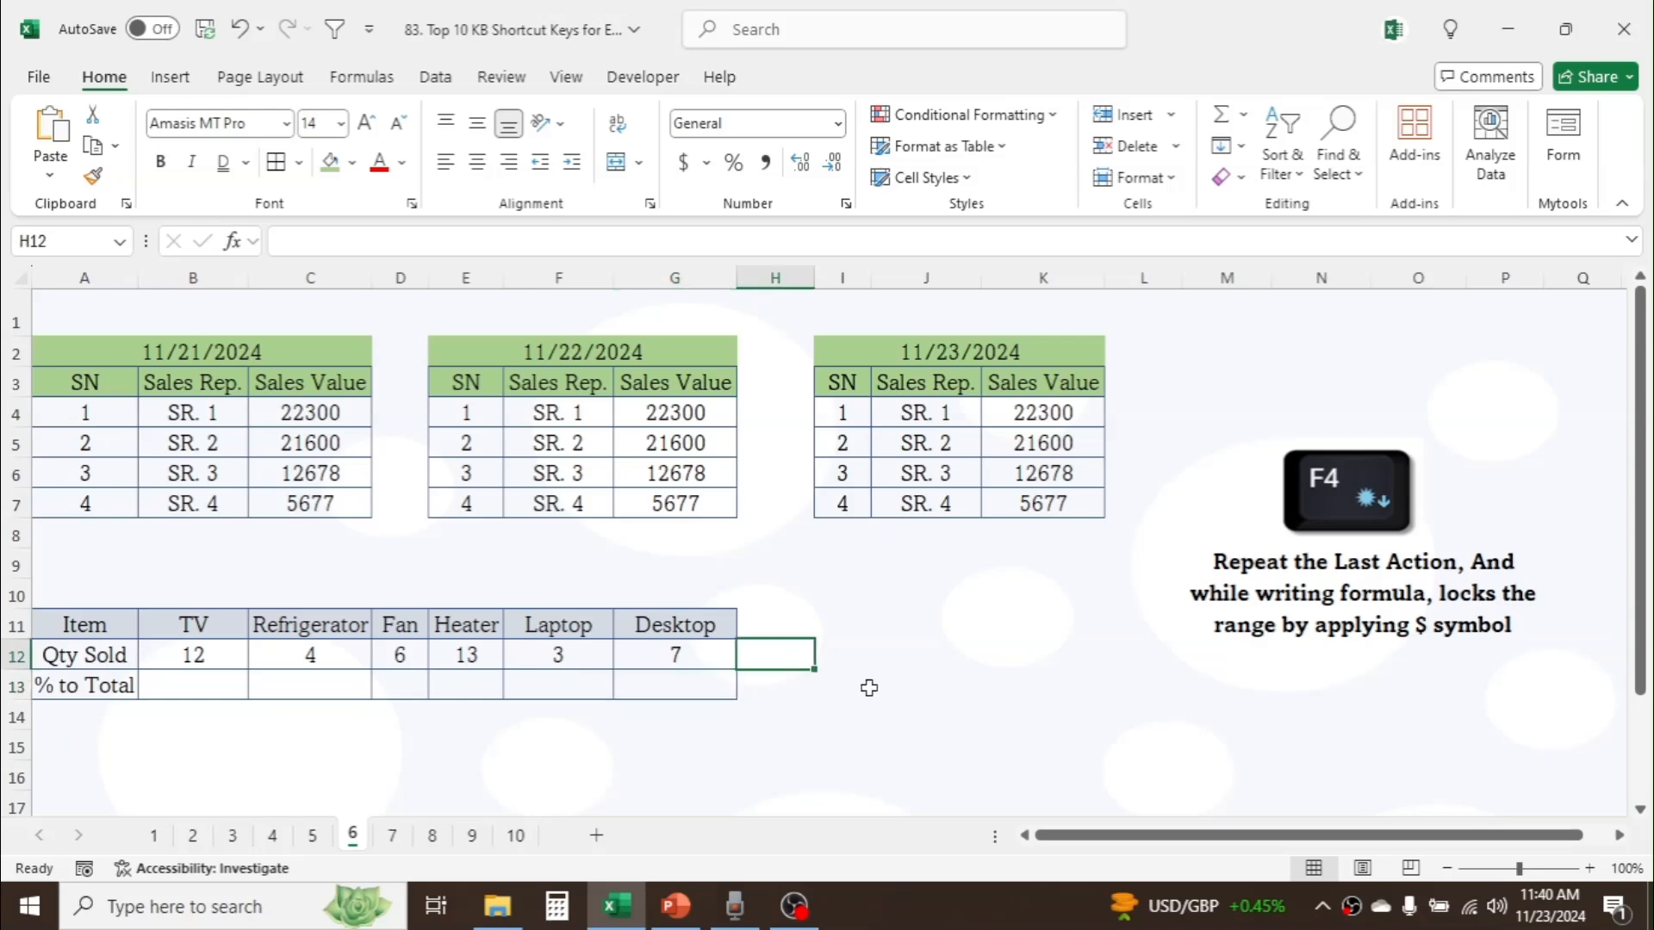
Step: Enter the label GT in H11 and total the Qty Sold values with =SUM(B12:G12) in H12
left_click(785, 623)
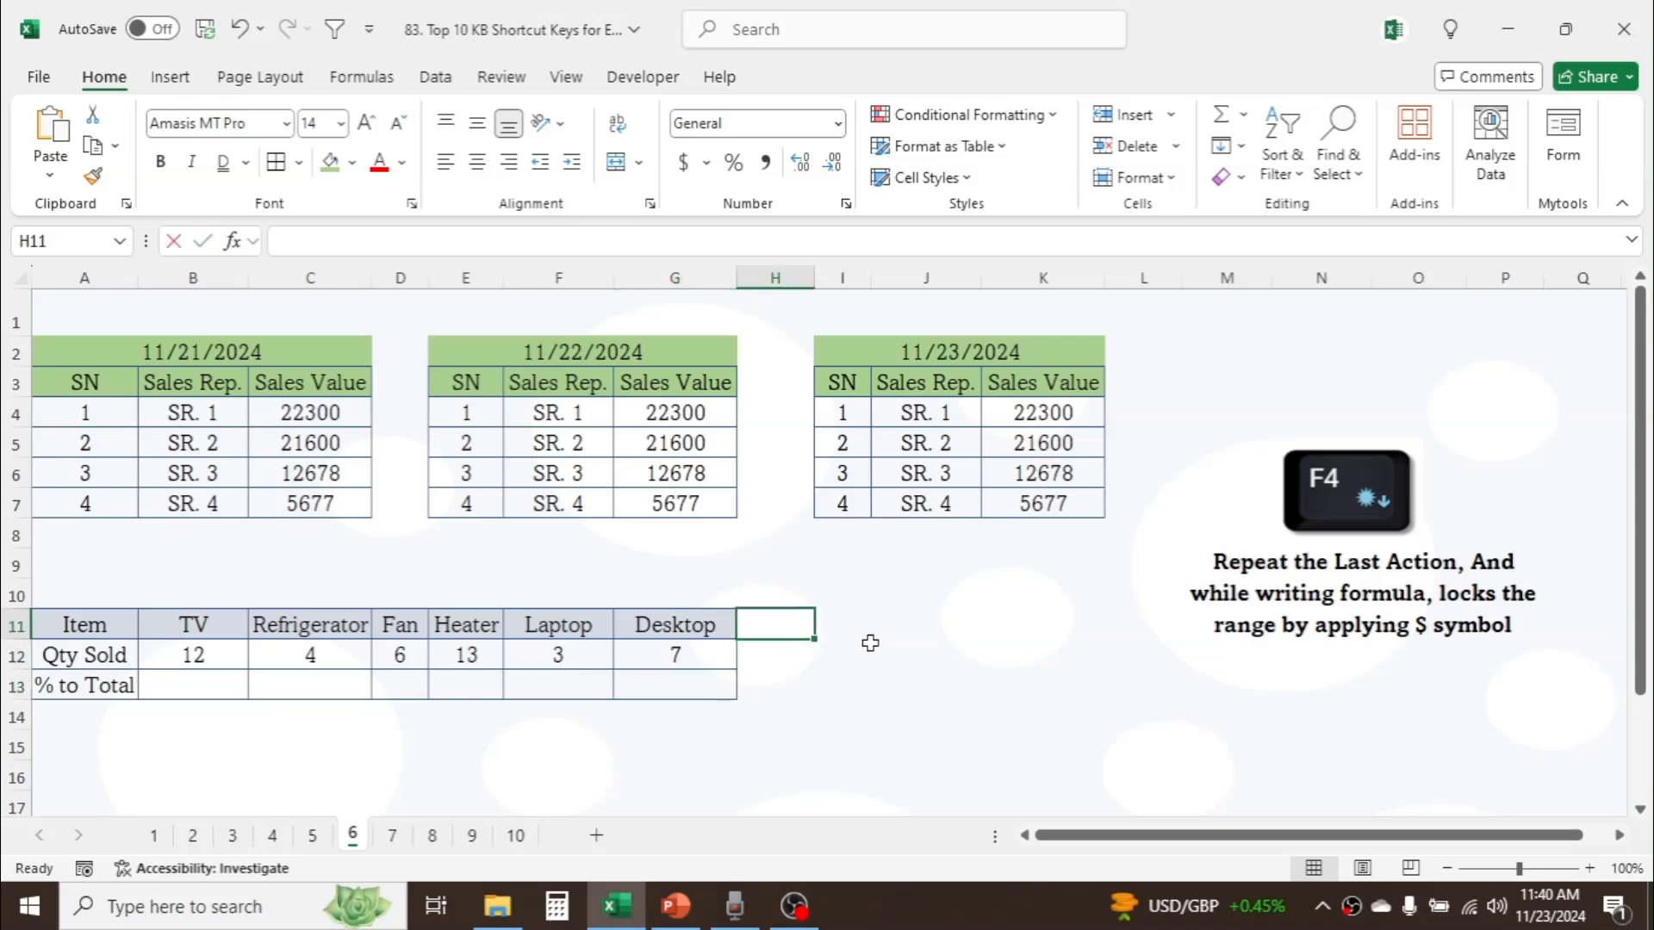
type("GT")
left_click(790, 658)
key("alt+equal")
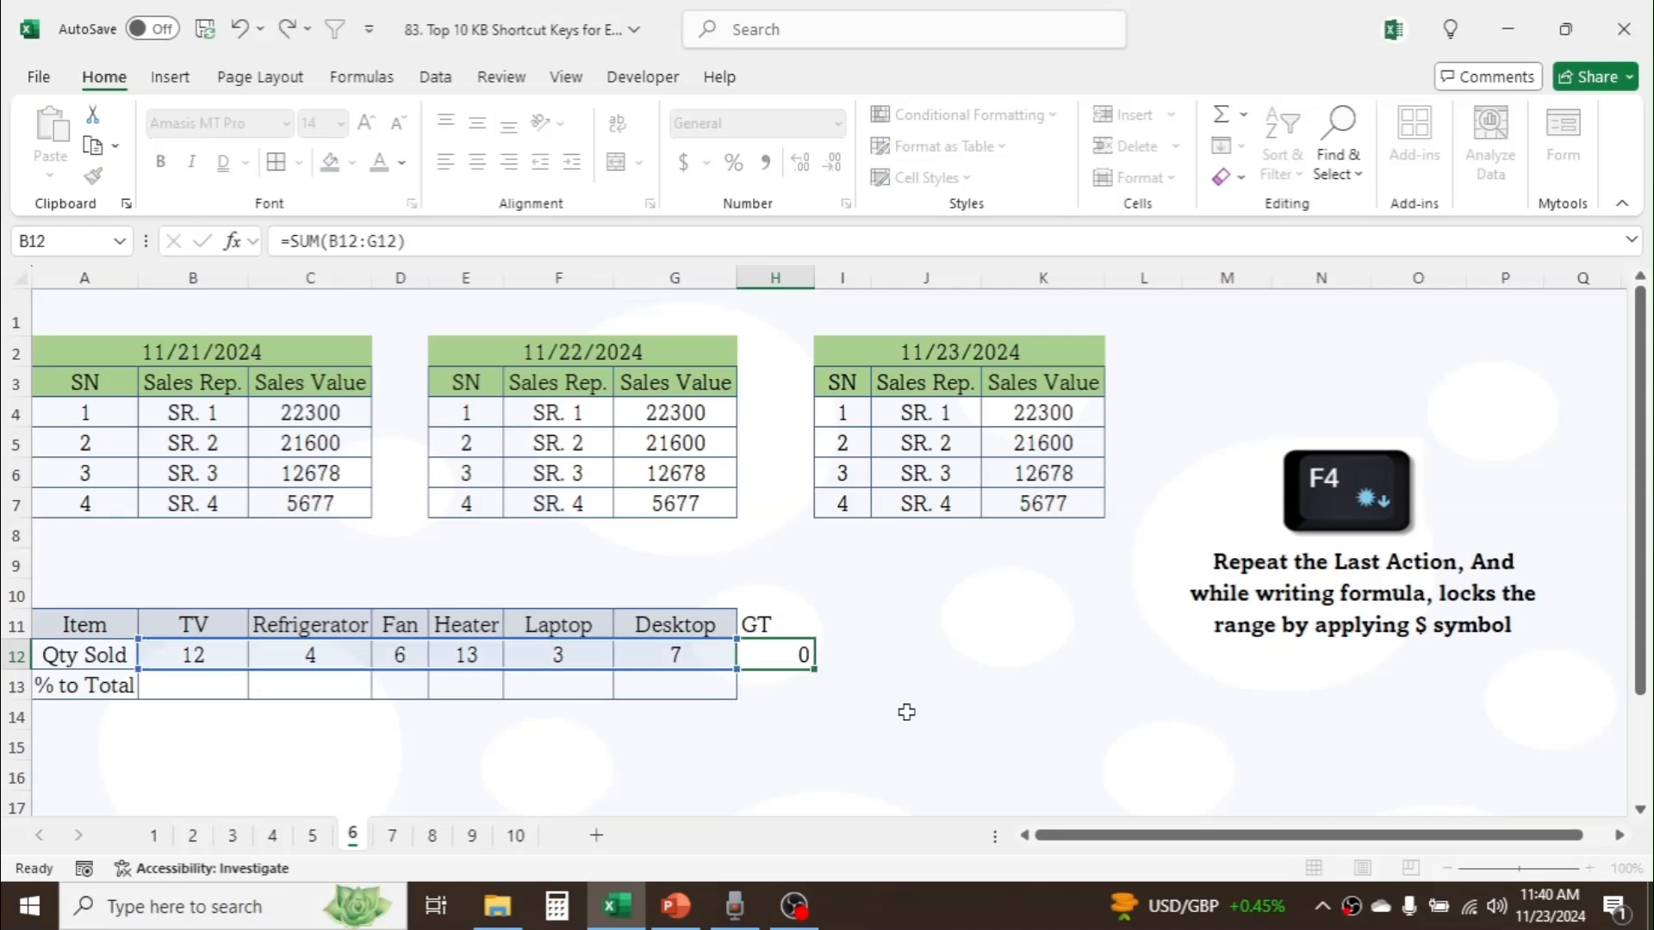
key("Return")
Step: Enter the TV's % to Total formula =B12/$H$12 in B13, with the grand total reference locked as absolute
left_click(207, 685)
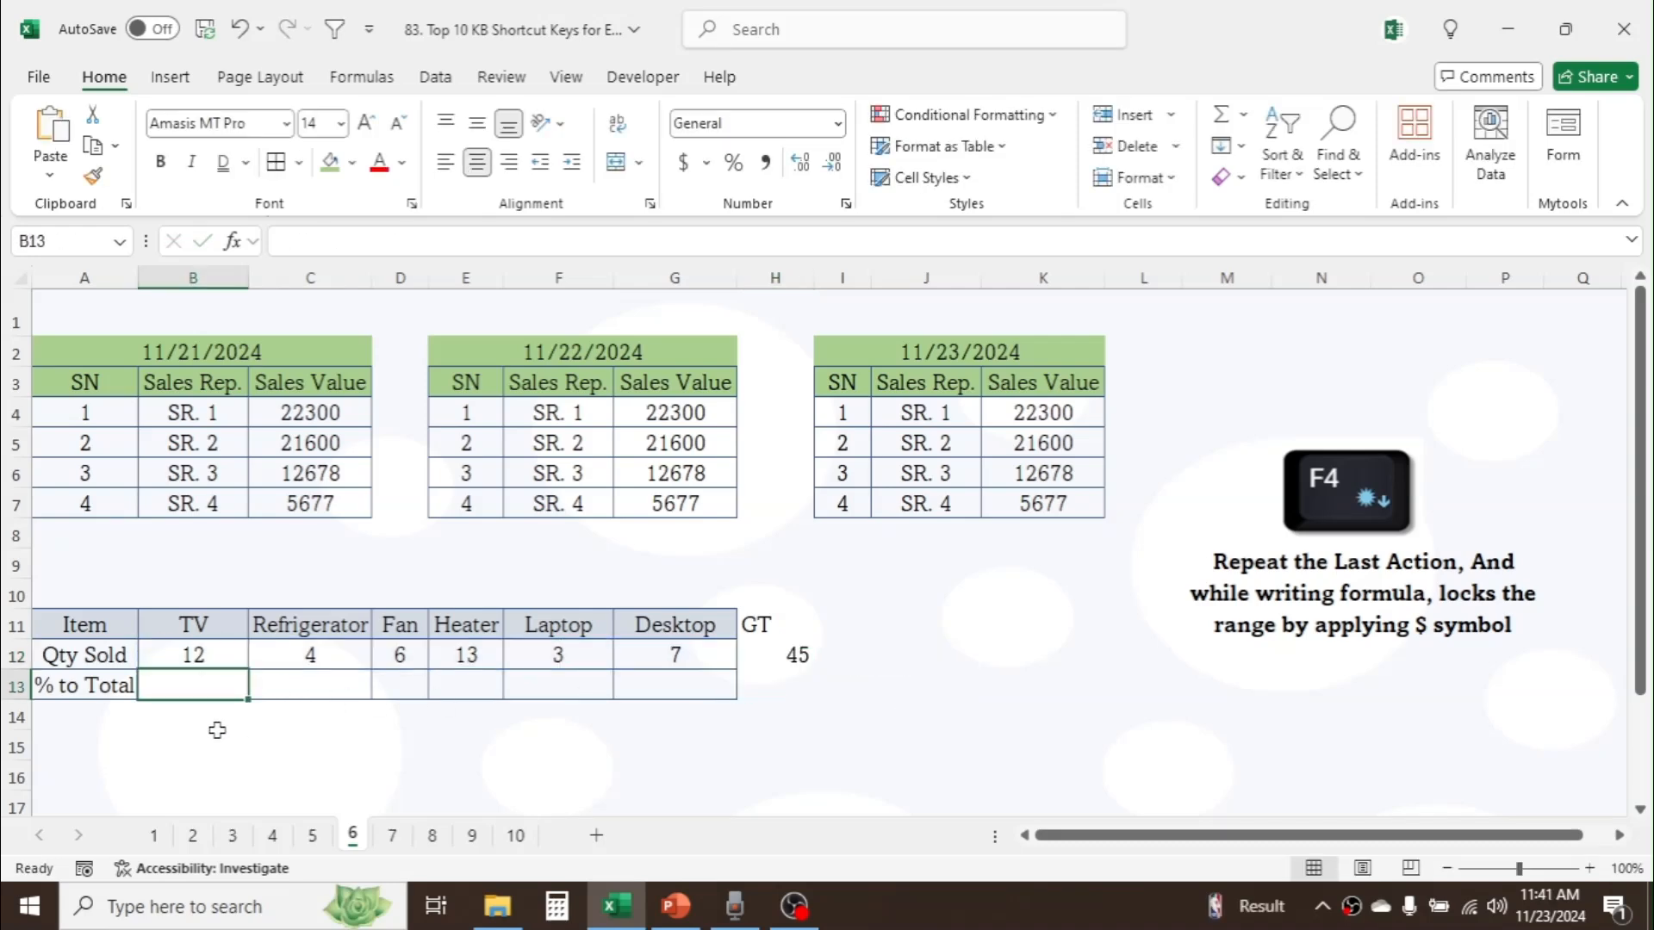
type("=")
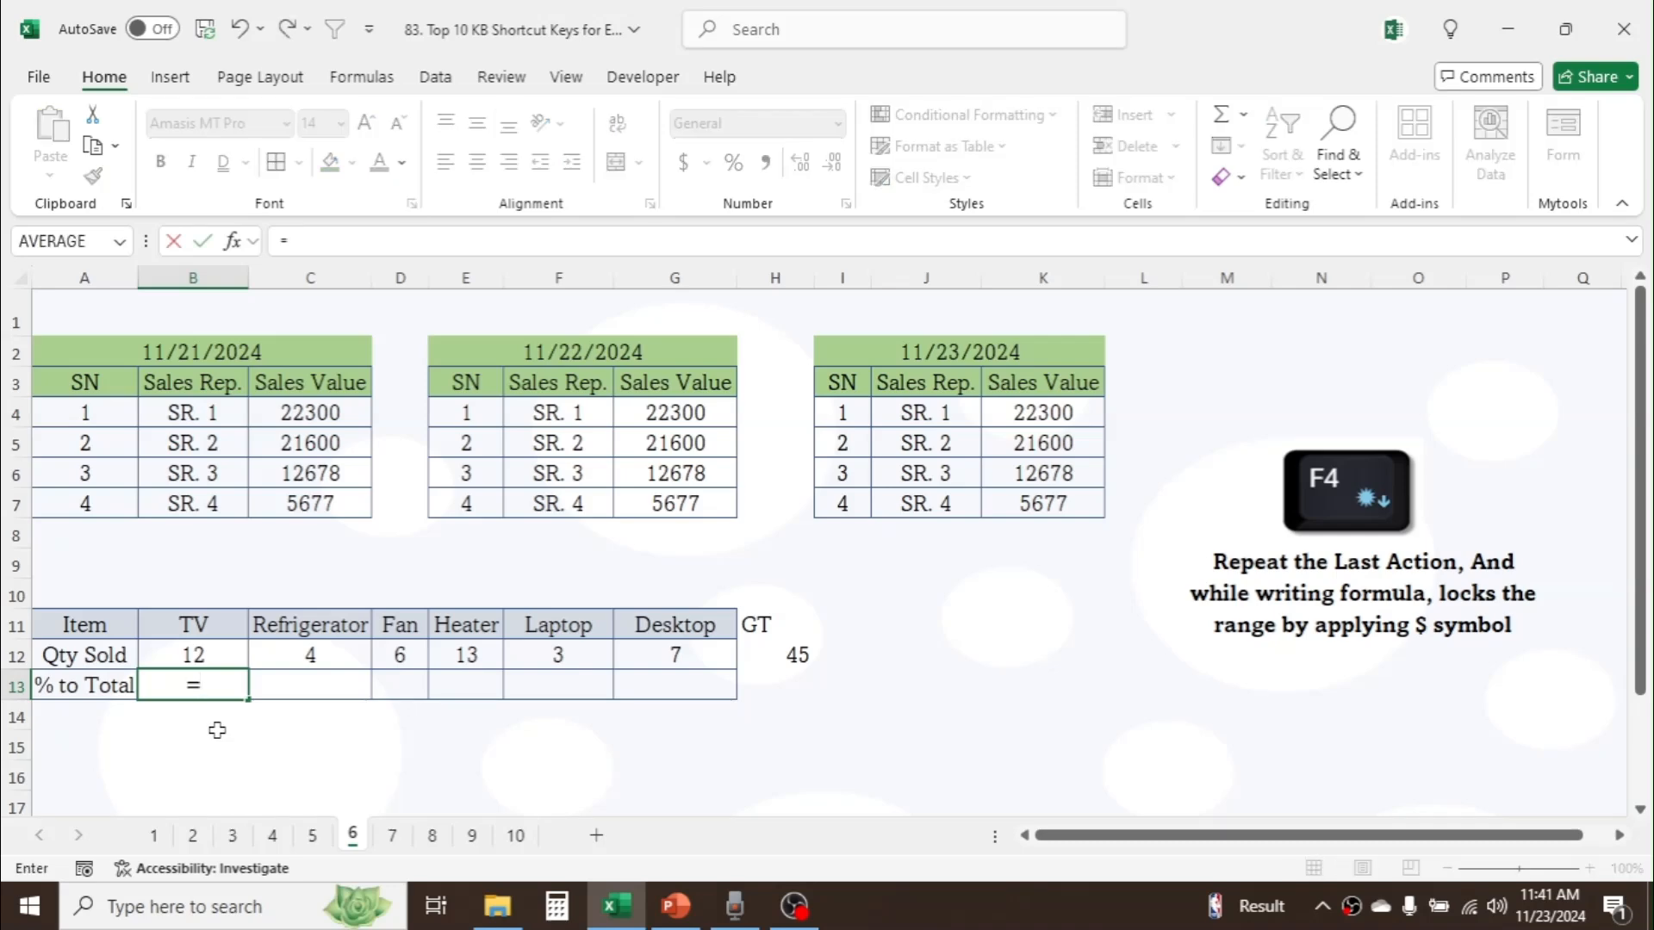
left_click(217, 655)
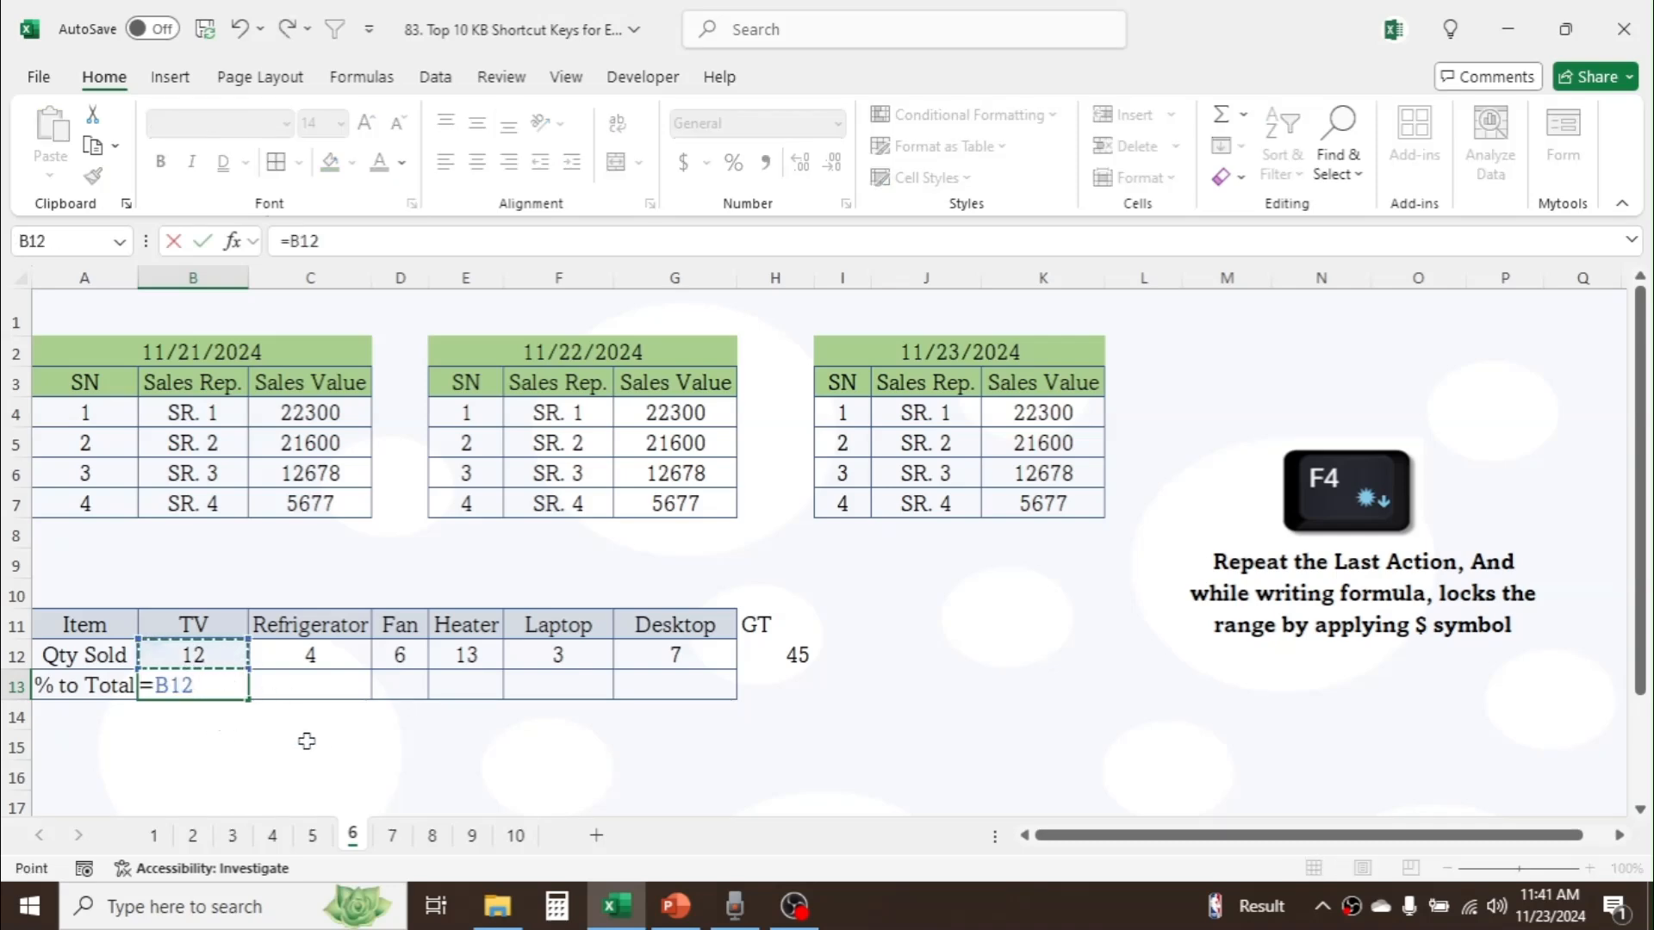
type("/")
left_click(793, 656)
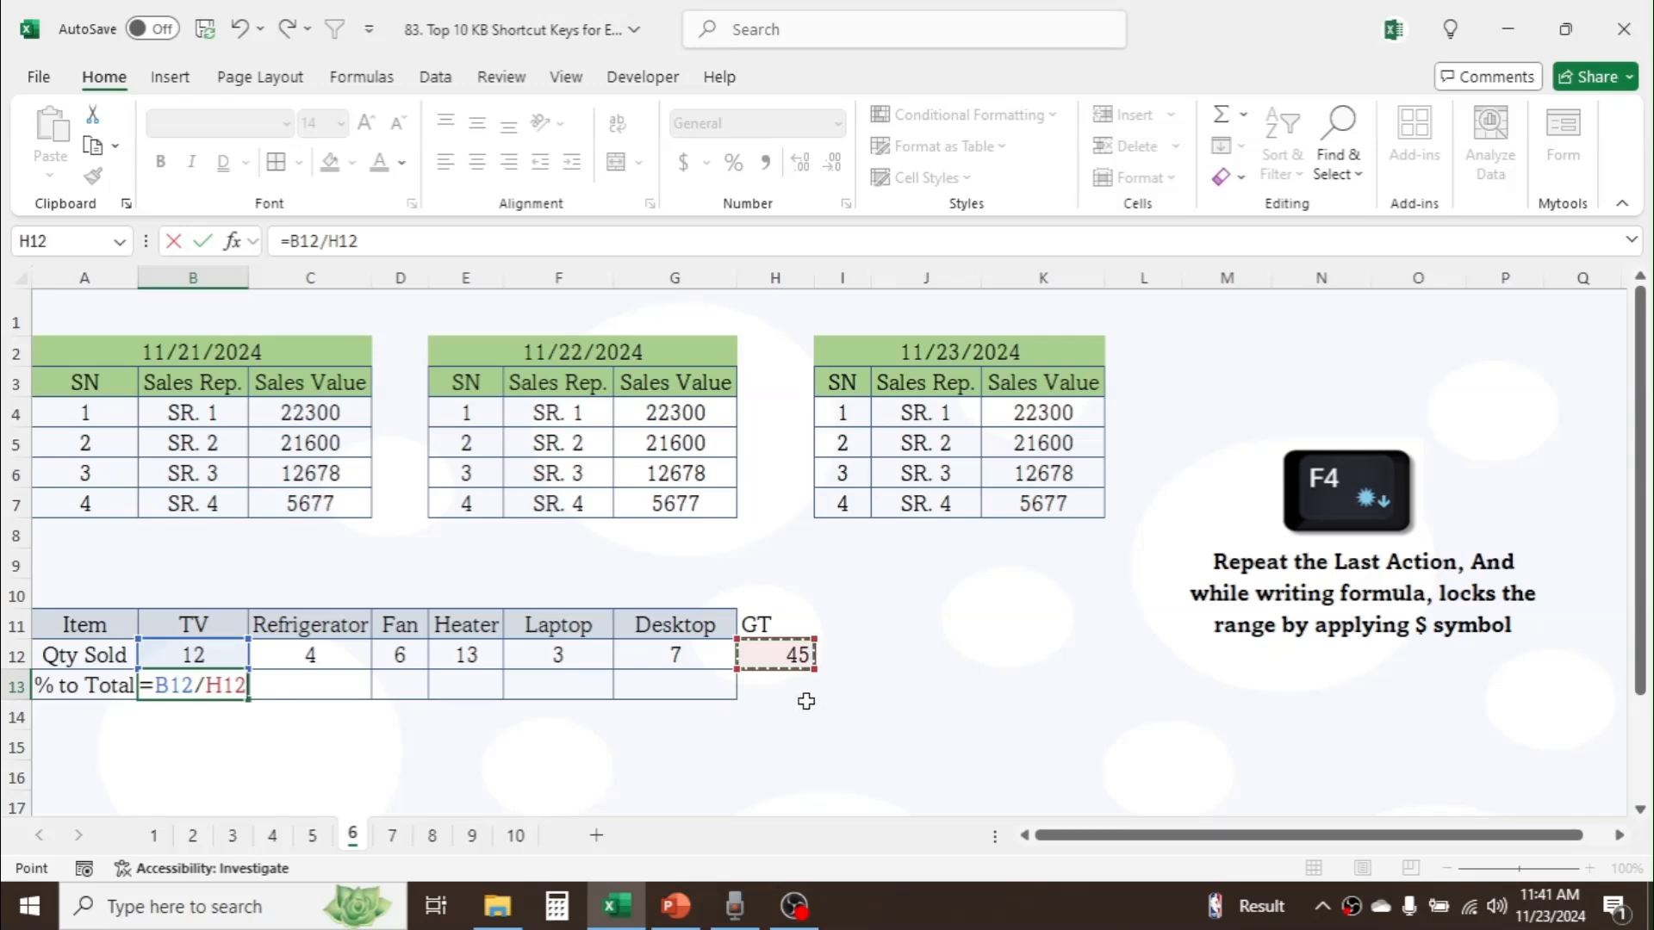
key("F4")
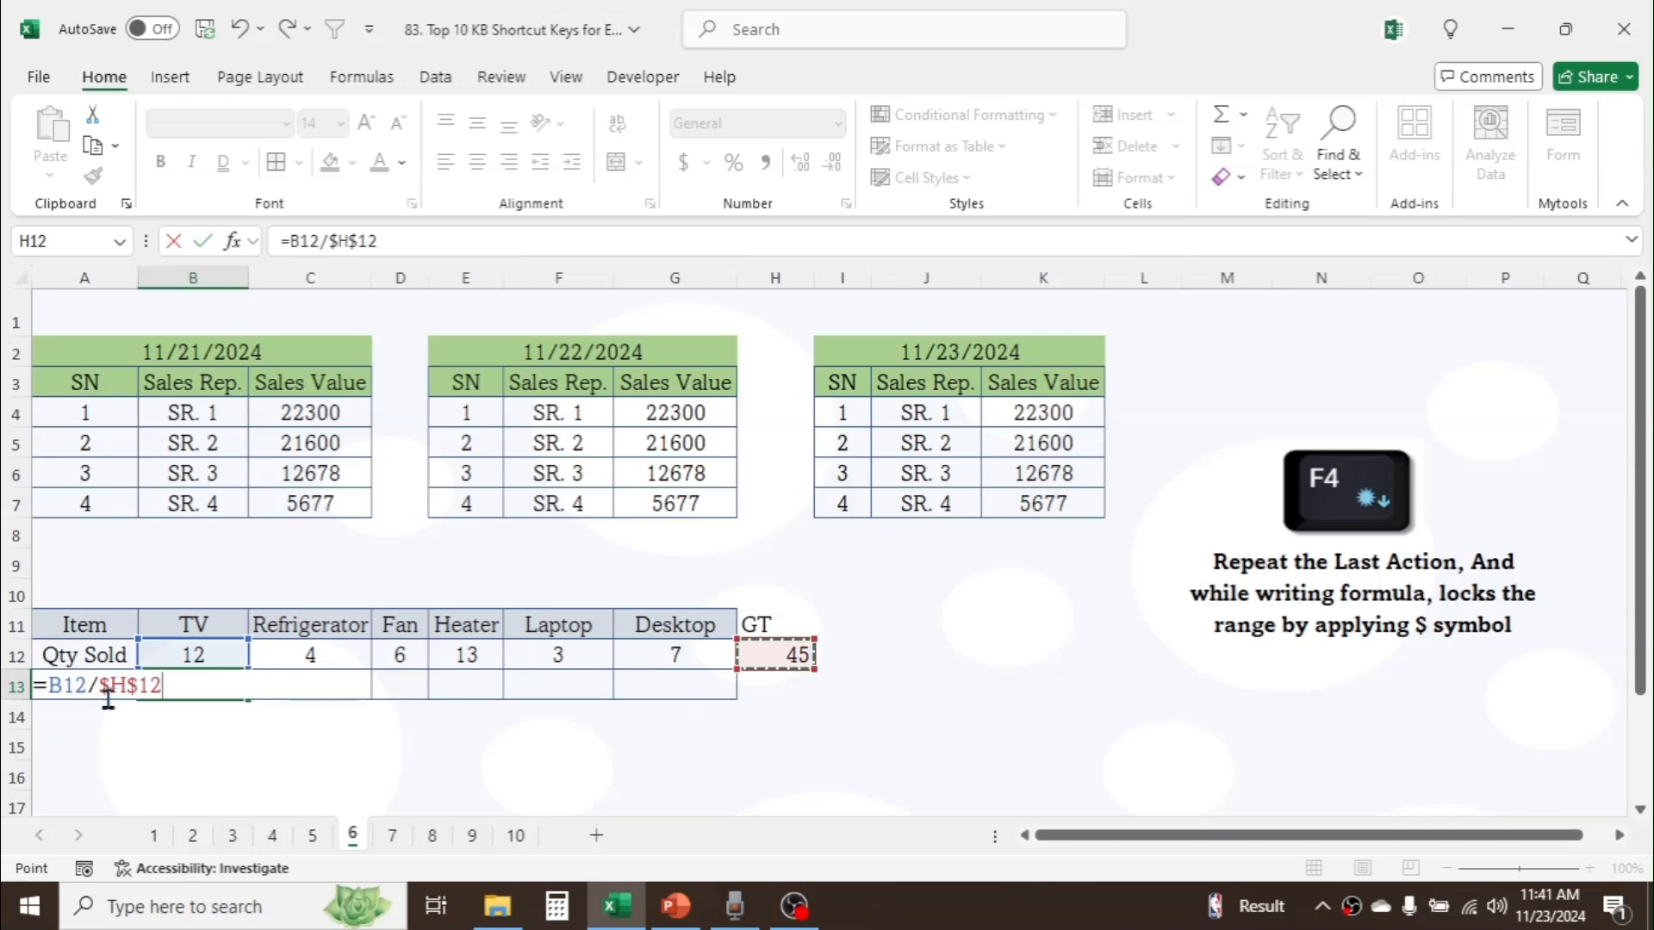
key("Return")
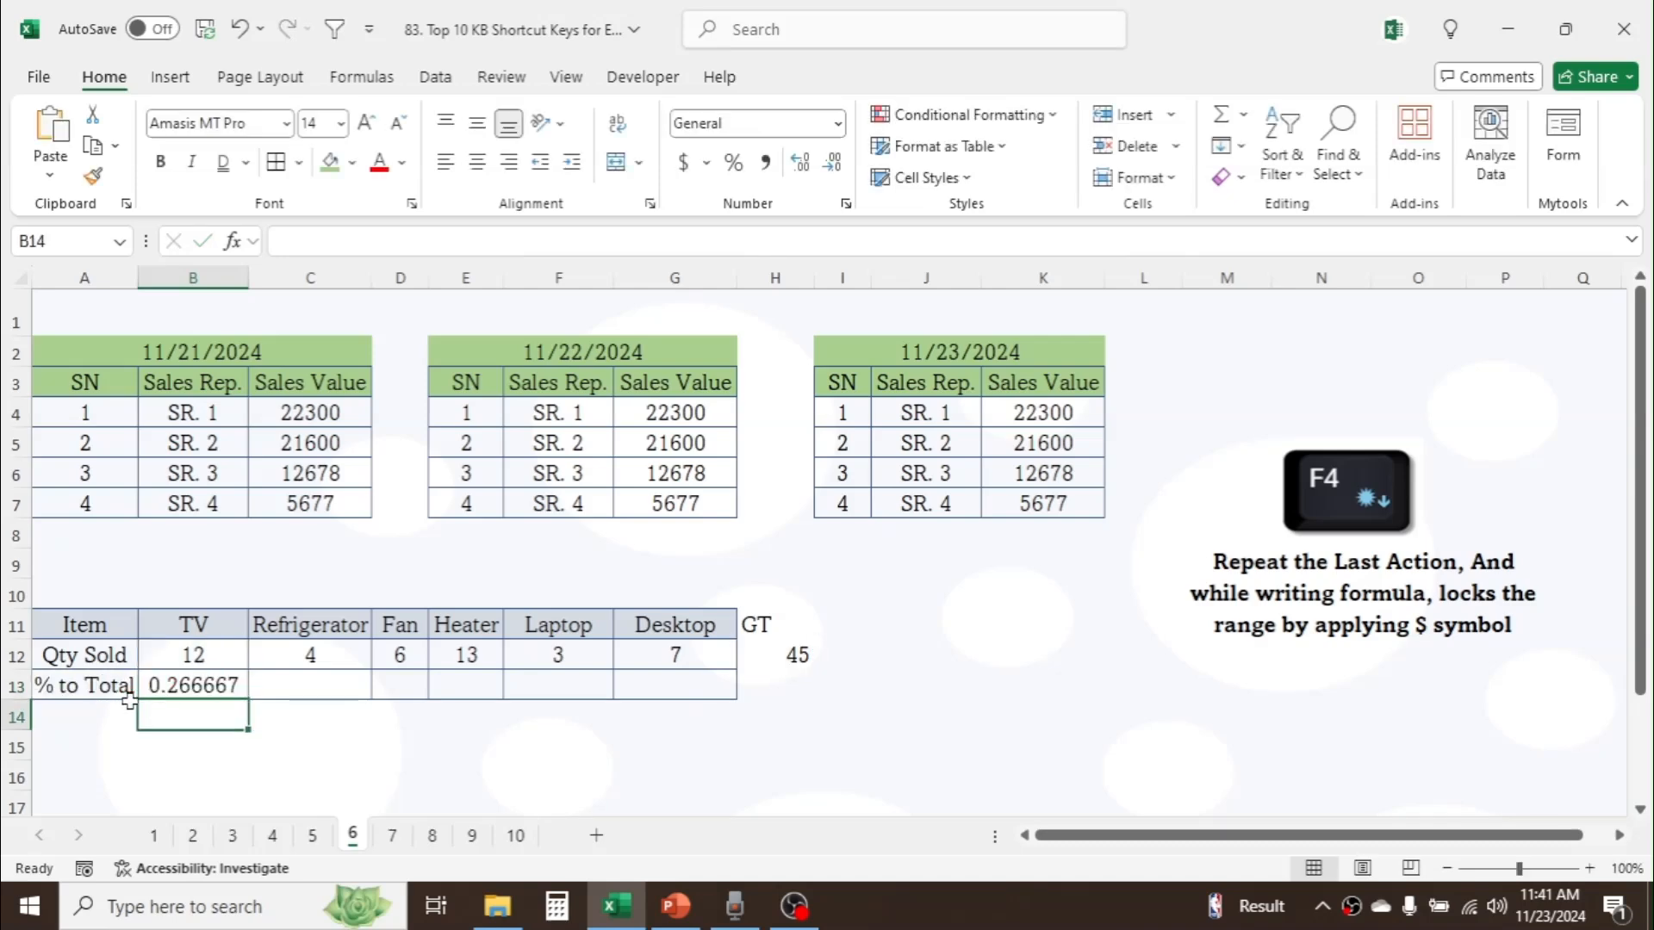
Step: Format B13 as a percentage and fill its formula across the % to Total row to G13
left_click(190, 686)
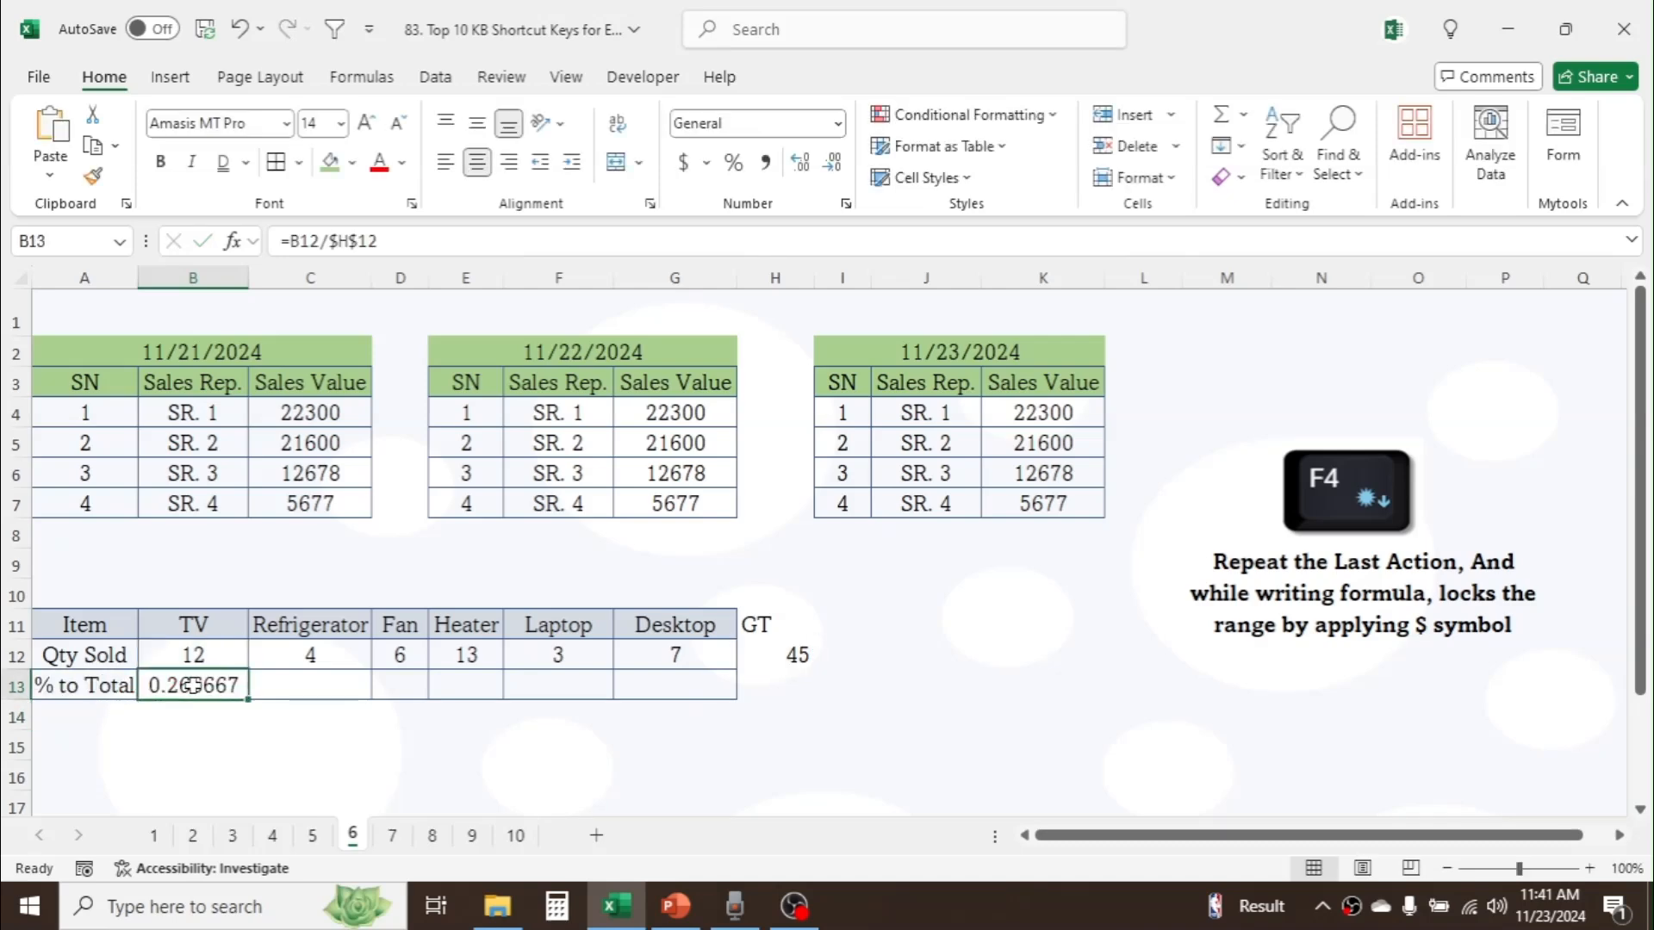
left_click(734, 163)
left_click_drag(250, 700, 705, 686)
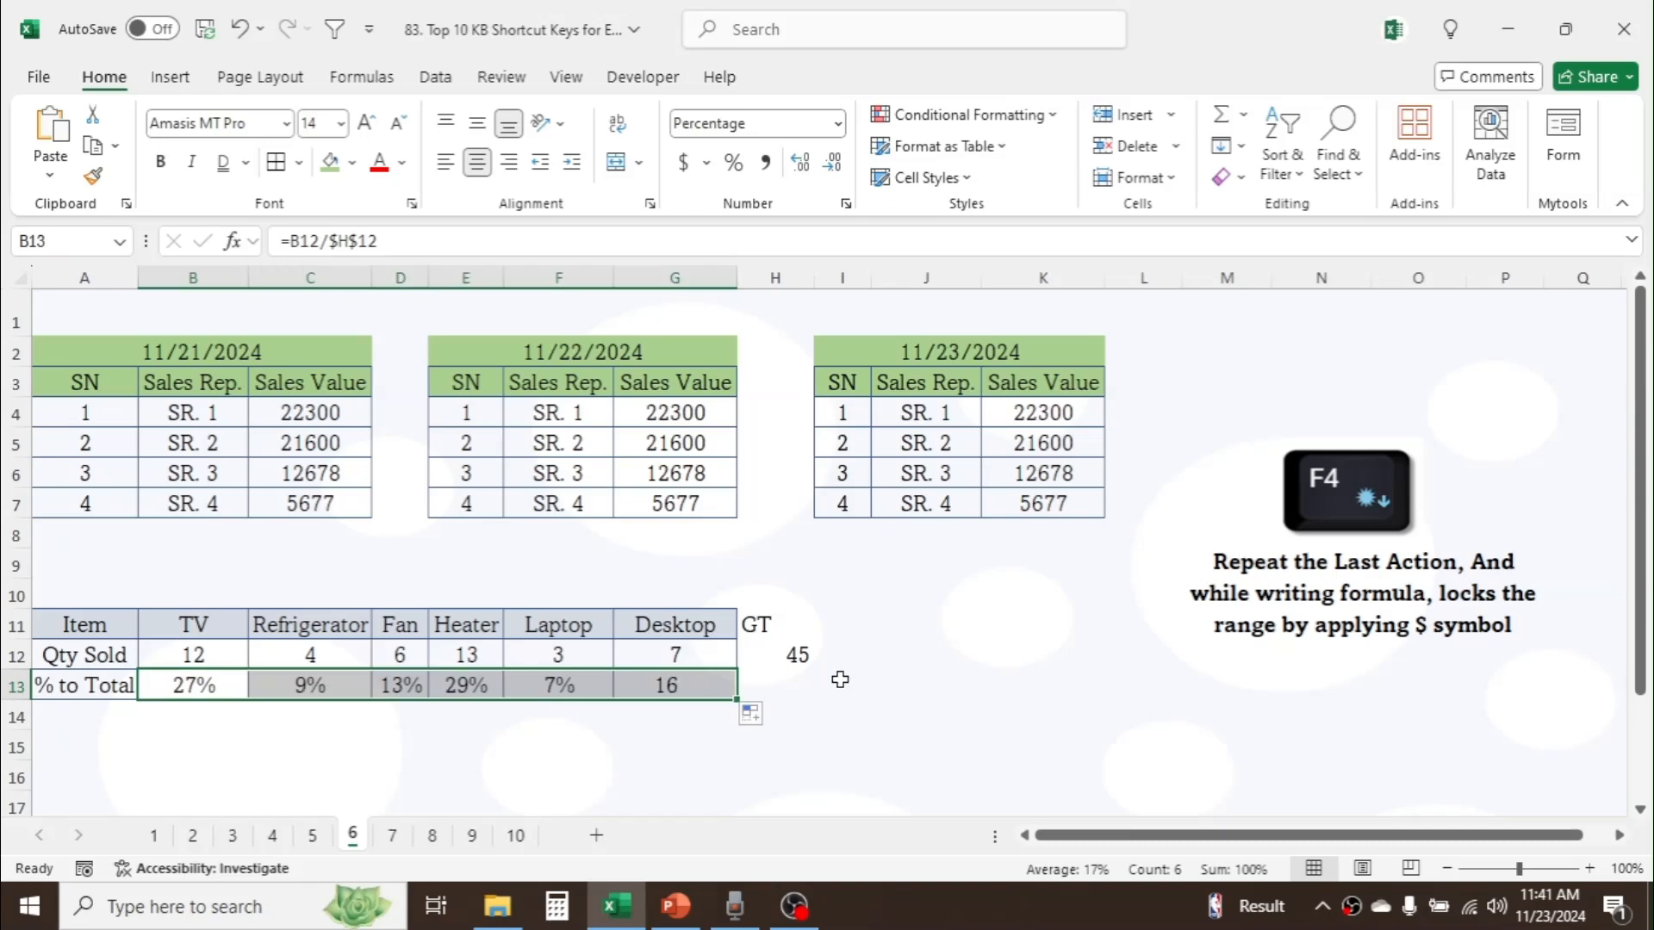
left_click(842, 684)
Step: On sheet 7, convert the 11/21/2024 range A3:C7 into a structured table with headers
left_click(396, 840)
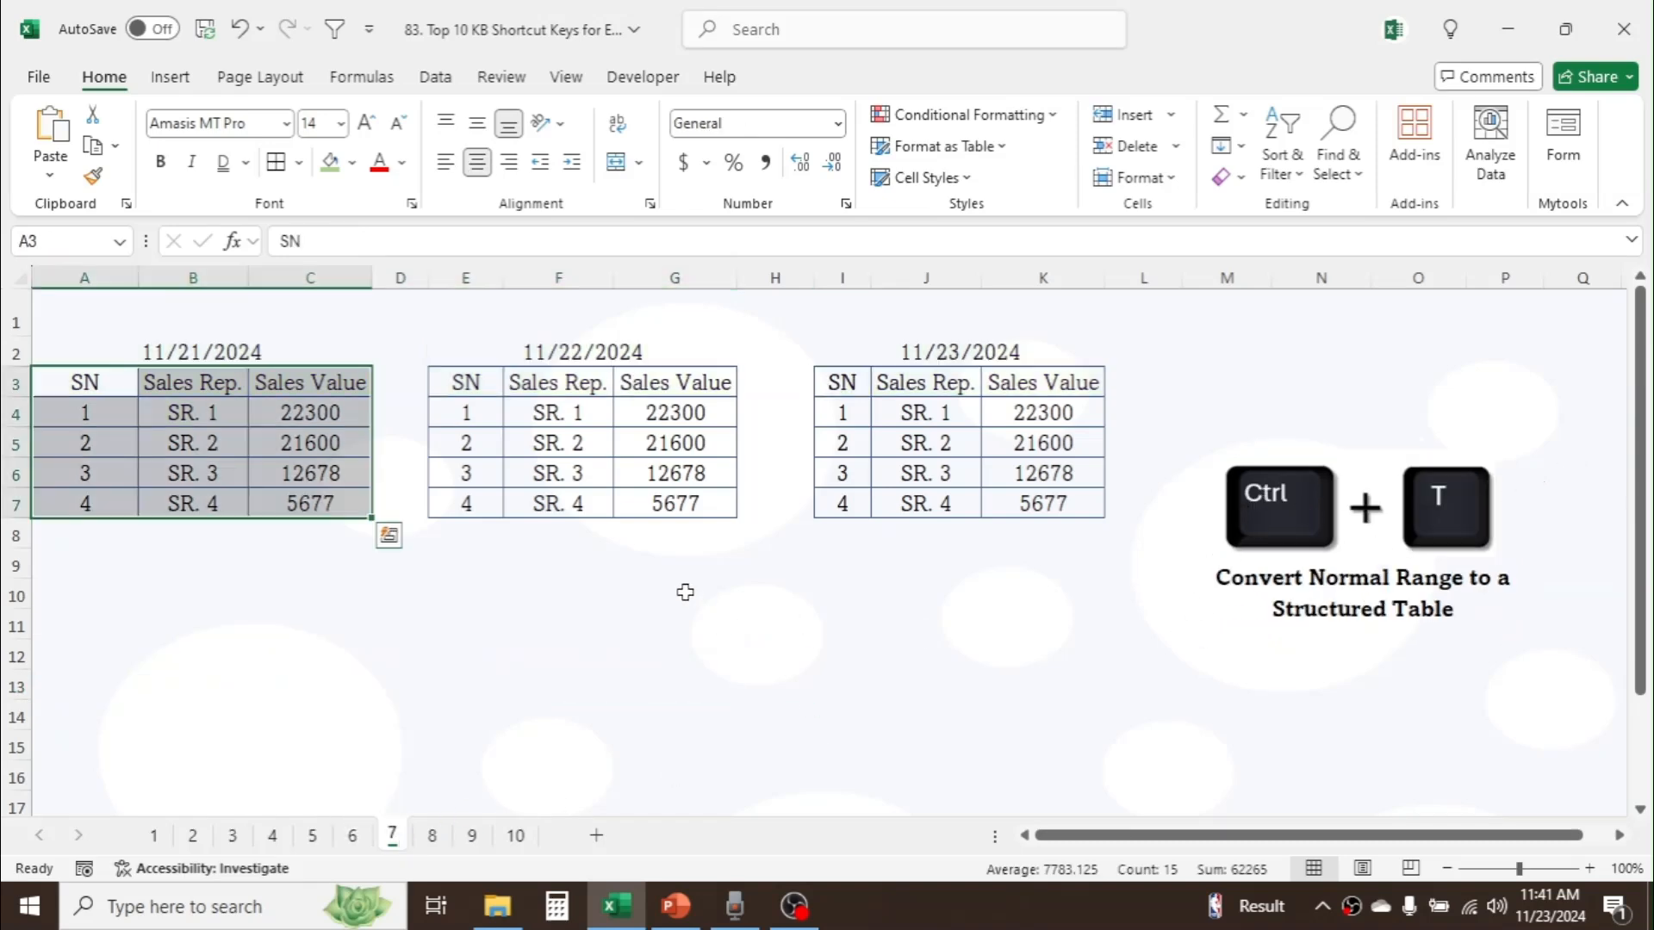
left_click(684, 592)
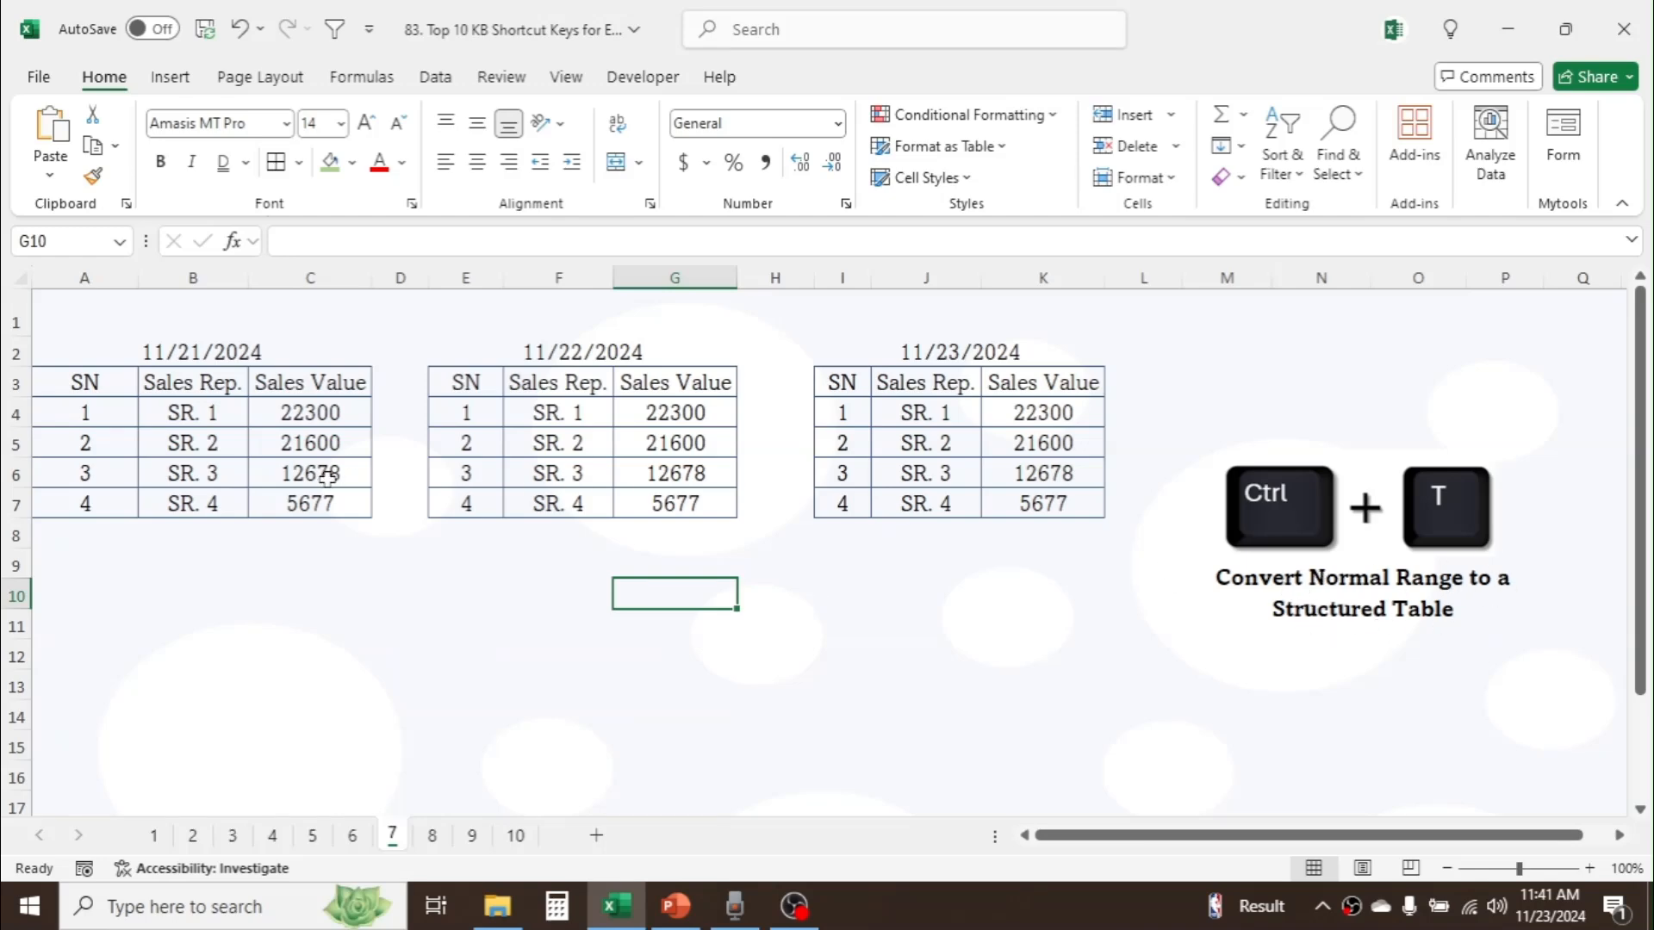
left_click_drag(110, 380, 308, 508)
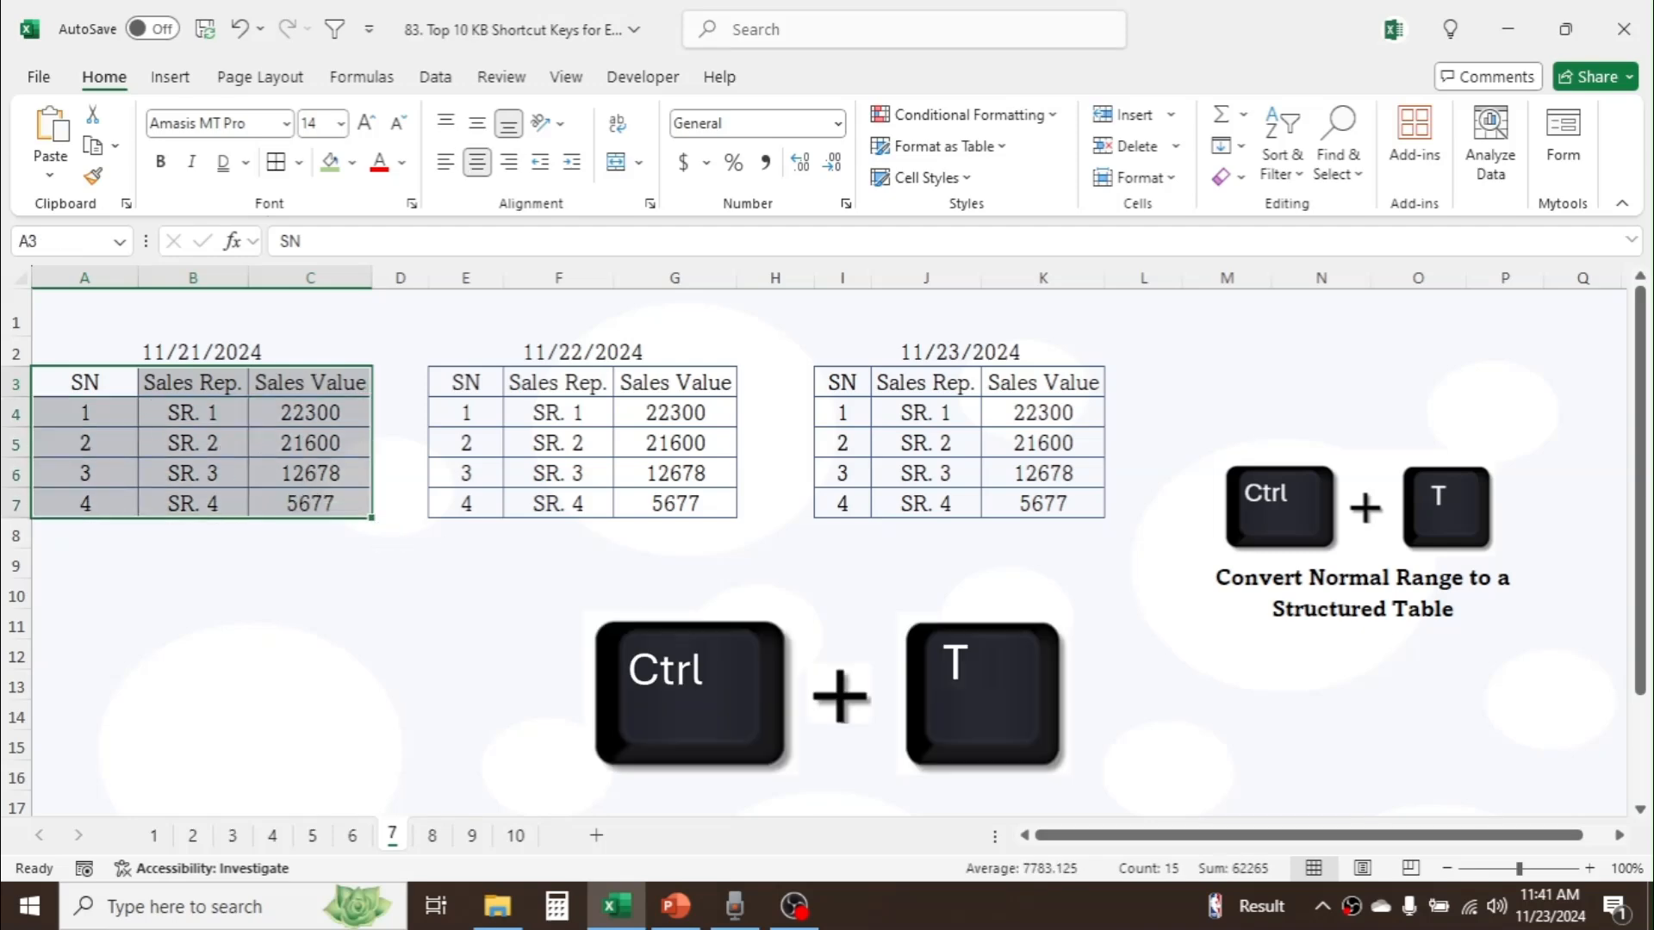
key("ctrl+t")
left_click_drag(933, 418, 1012, 550)
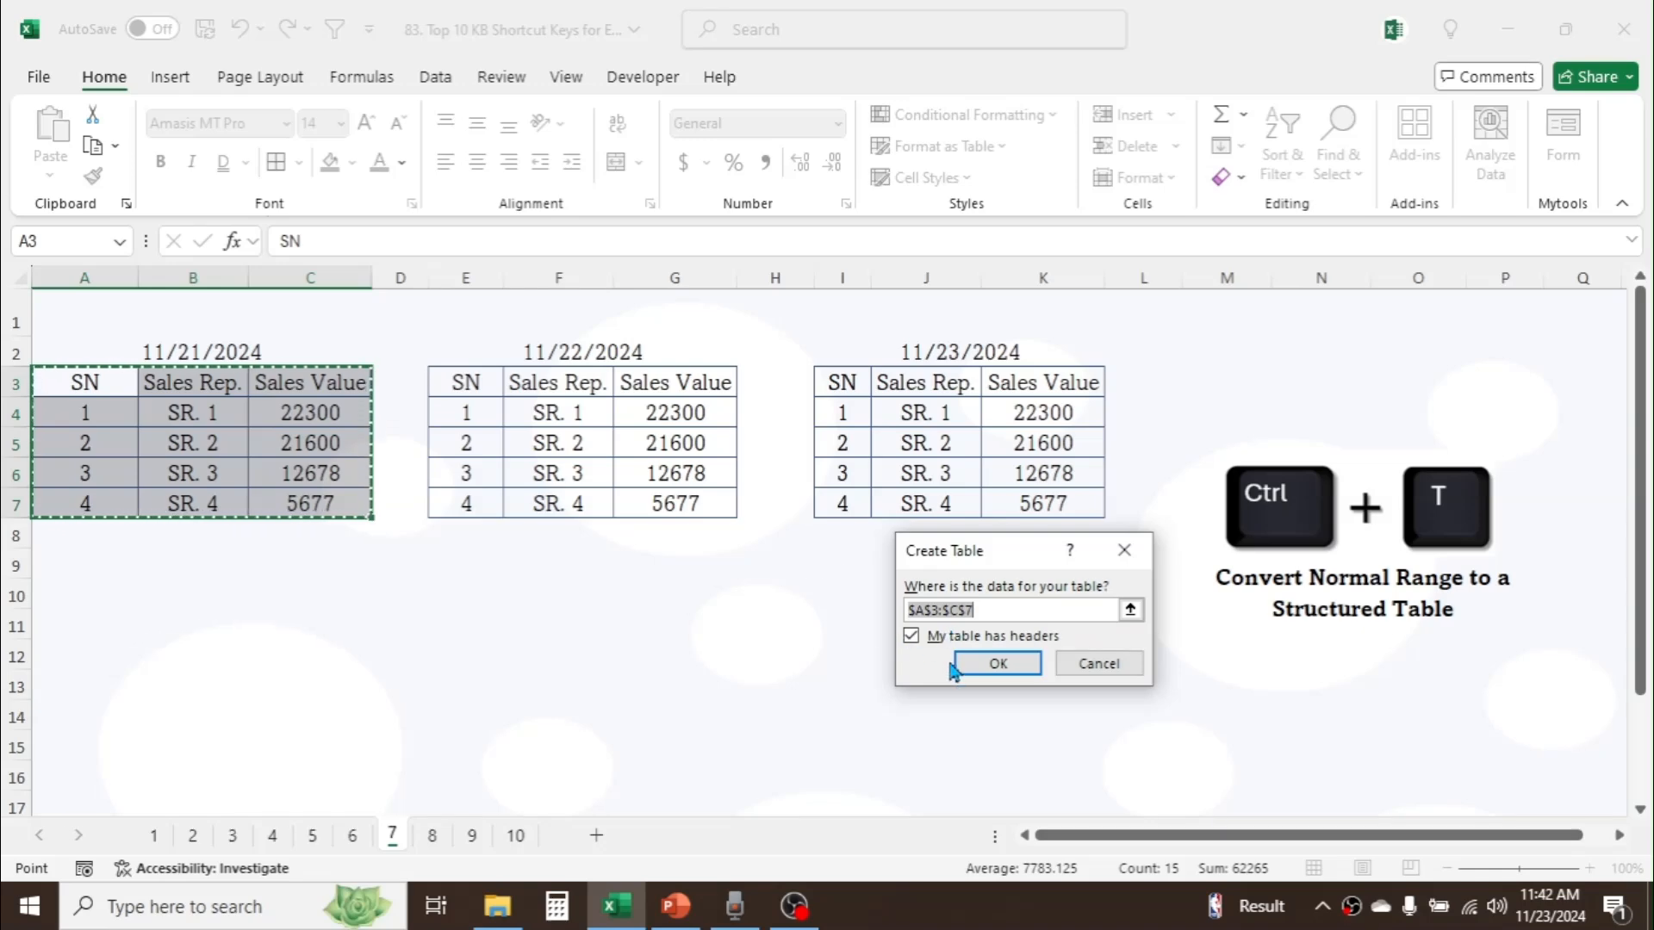
left_click(1005, 663)
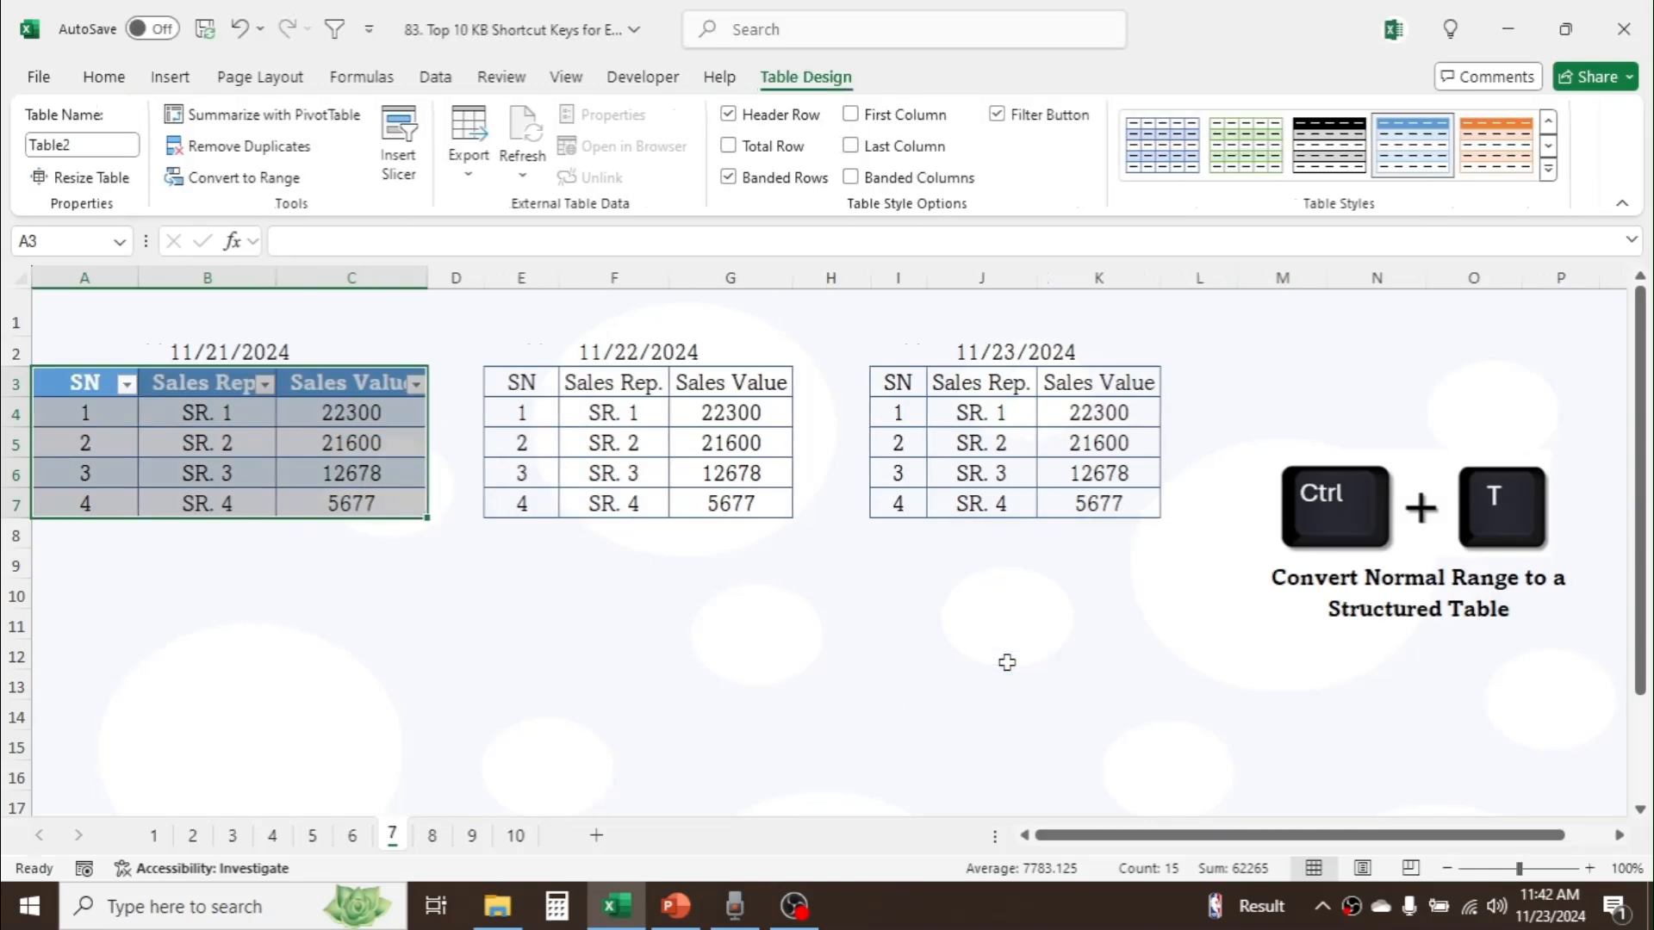
left_click(372, 450)
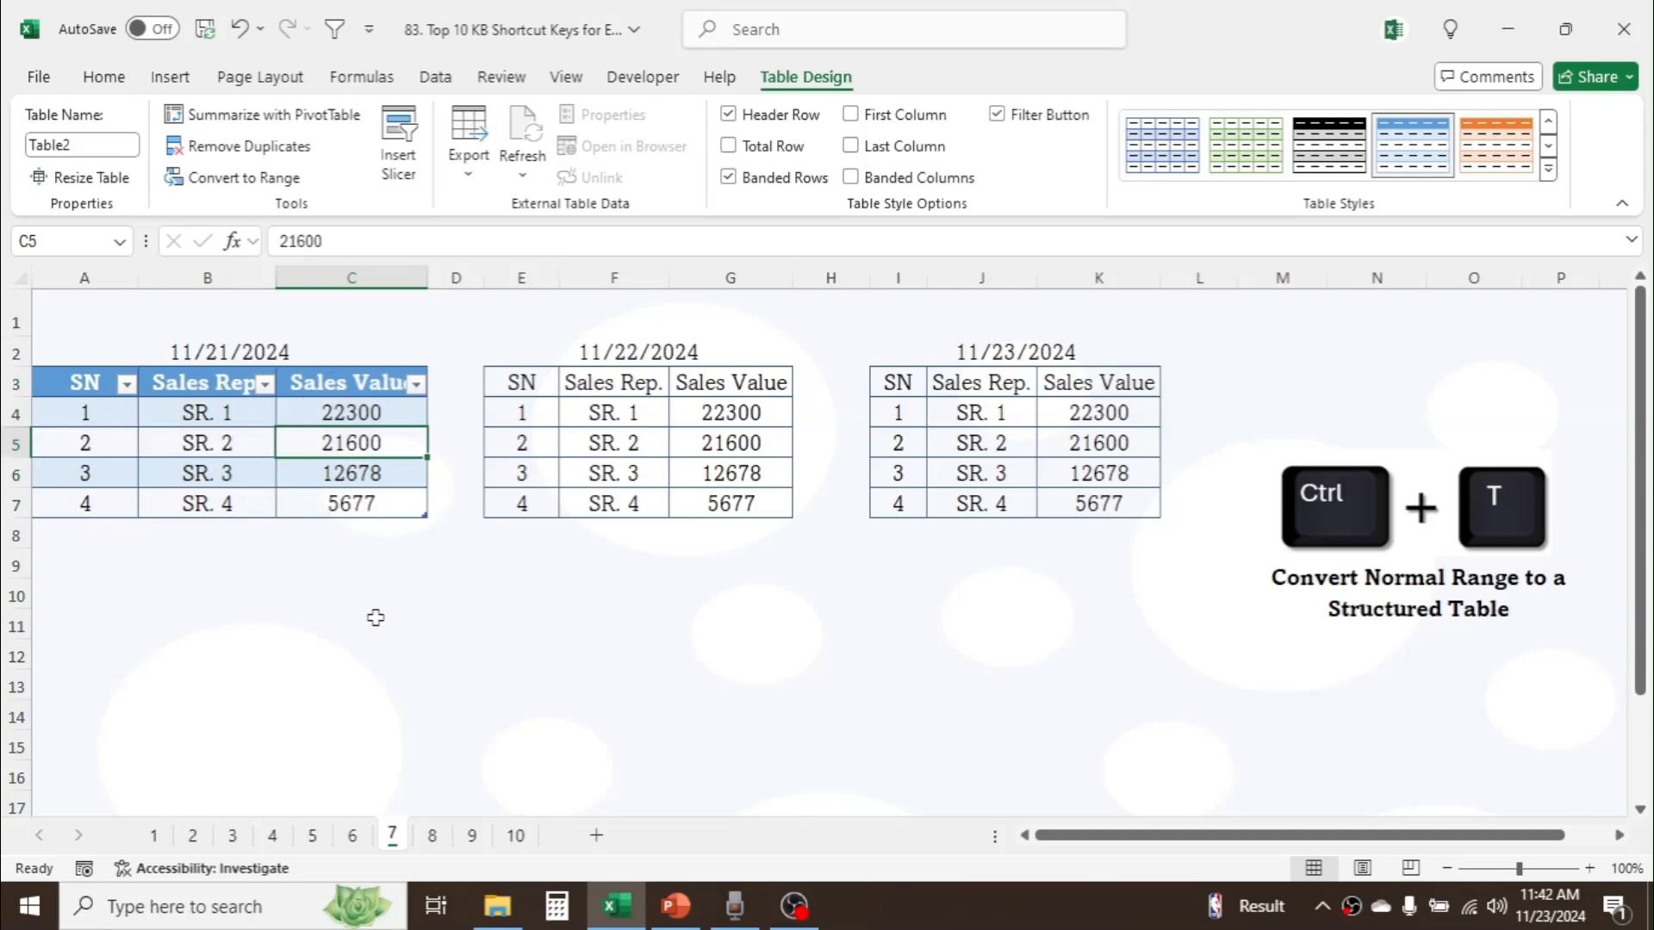
Step: On sheet 8, copy the sales report range A3:F12, including its hidden rows, and paste it at A14
left_click(434, 833)
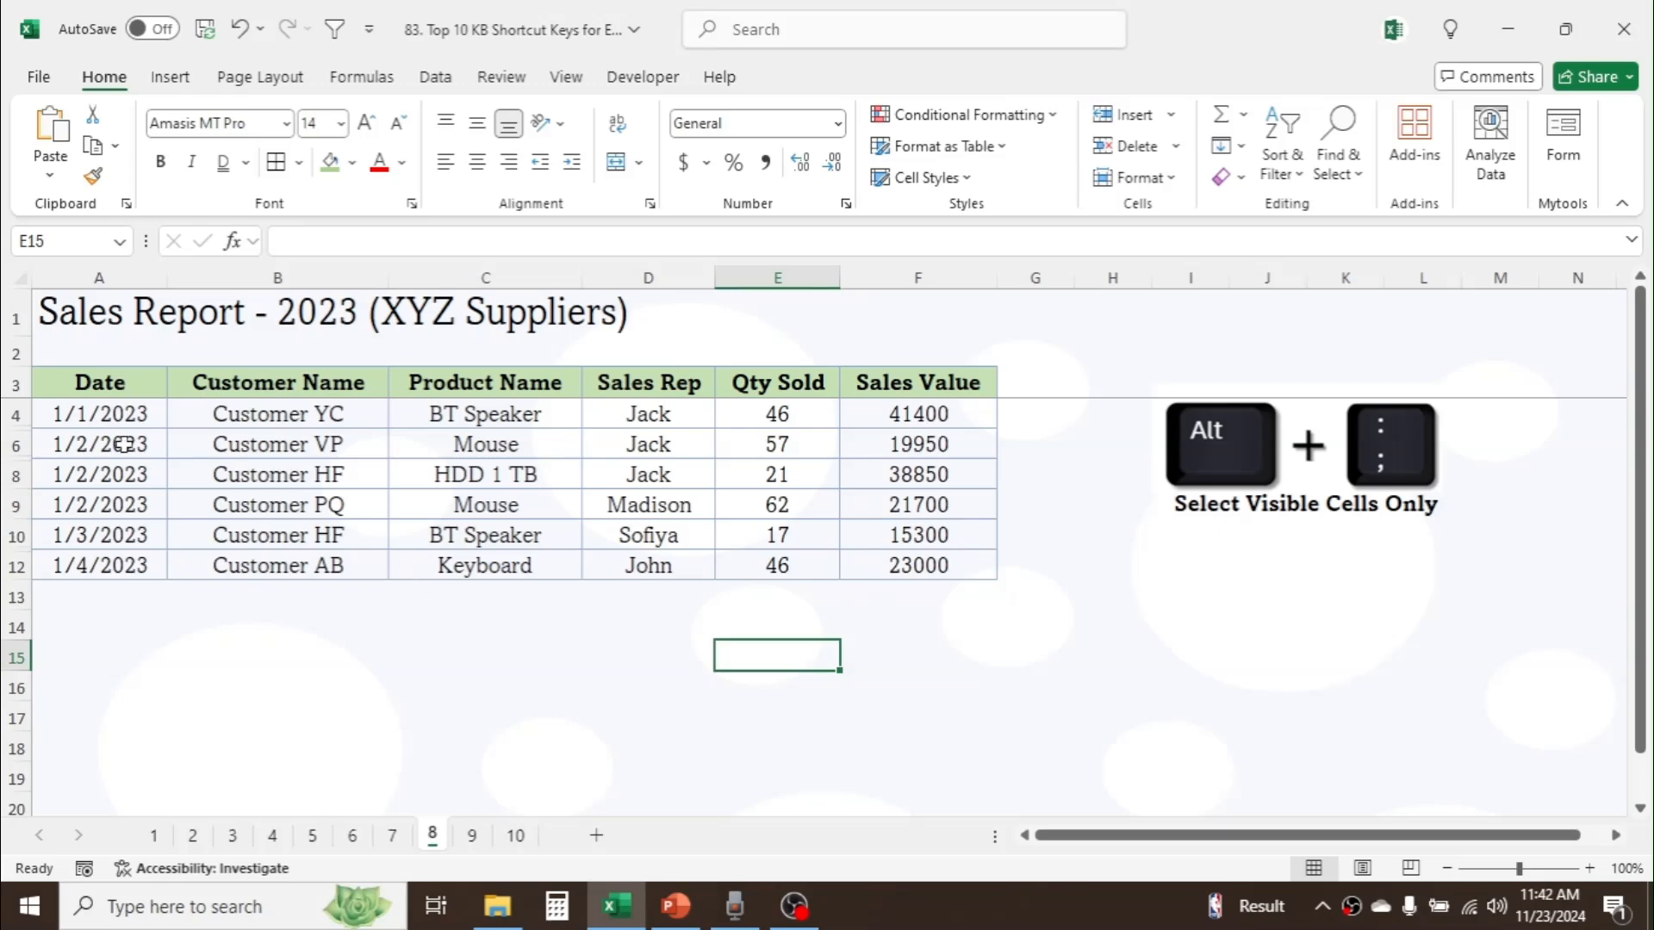
left_click_drag(118, 381, 896, 565)
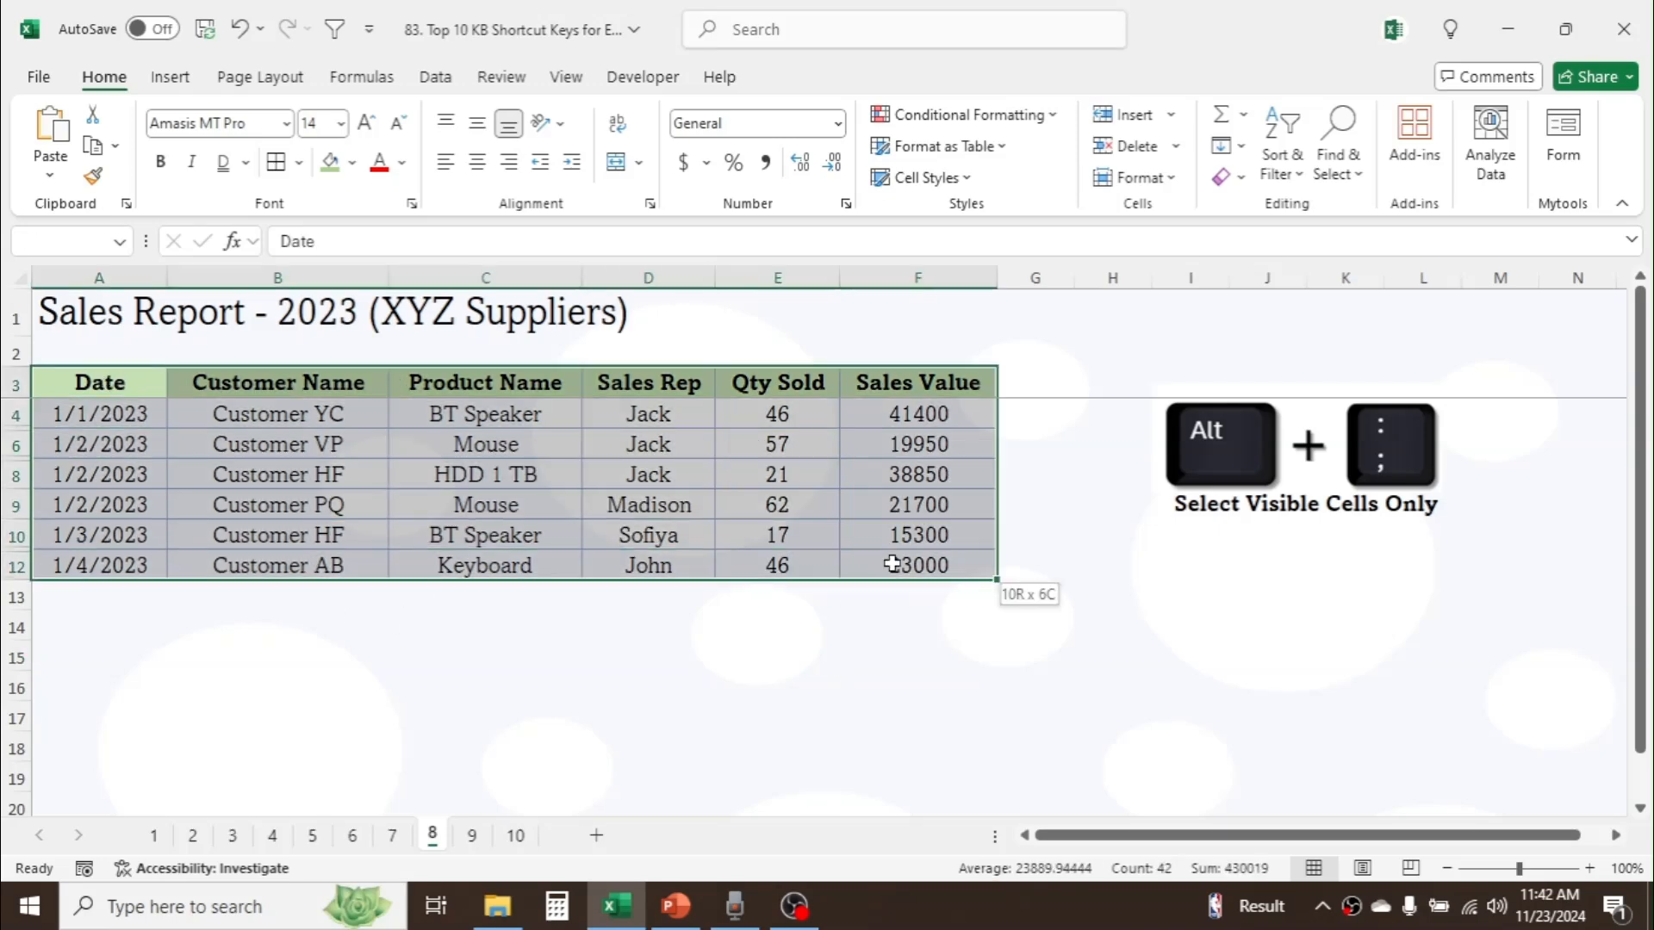
right_click(848, 490)
left_click(911, 89)
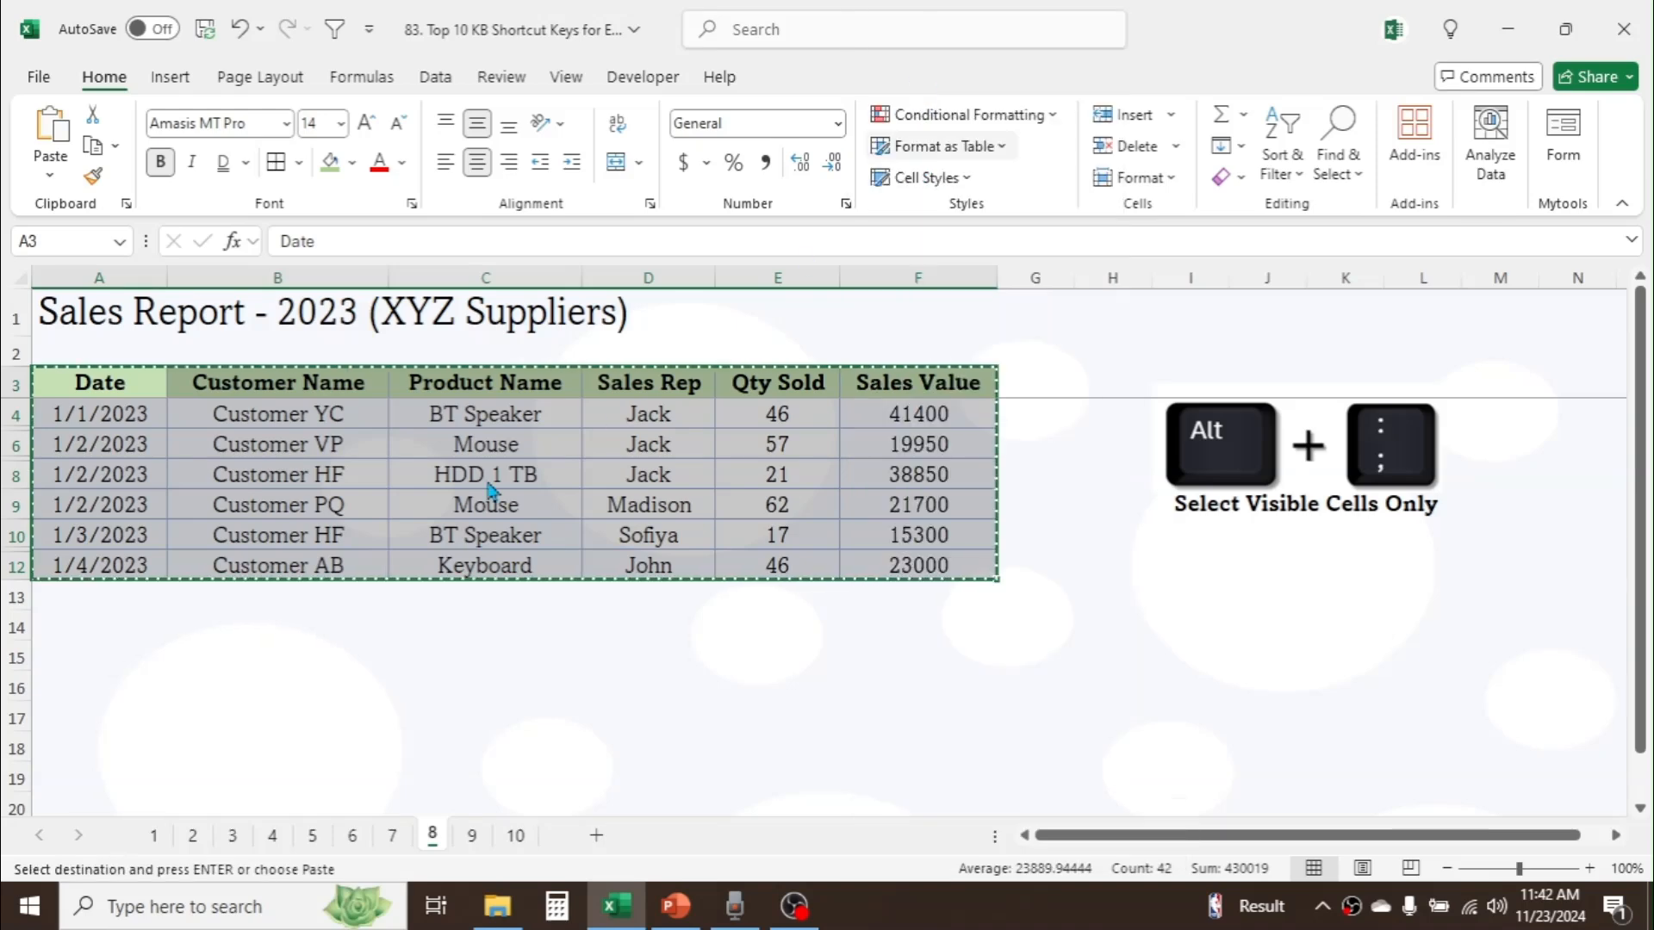
left_click(89, 628)
key("ctrl+v")
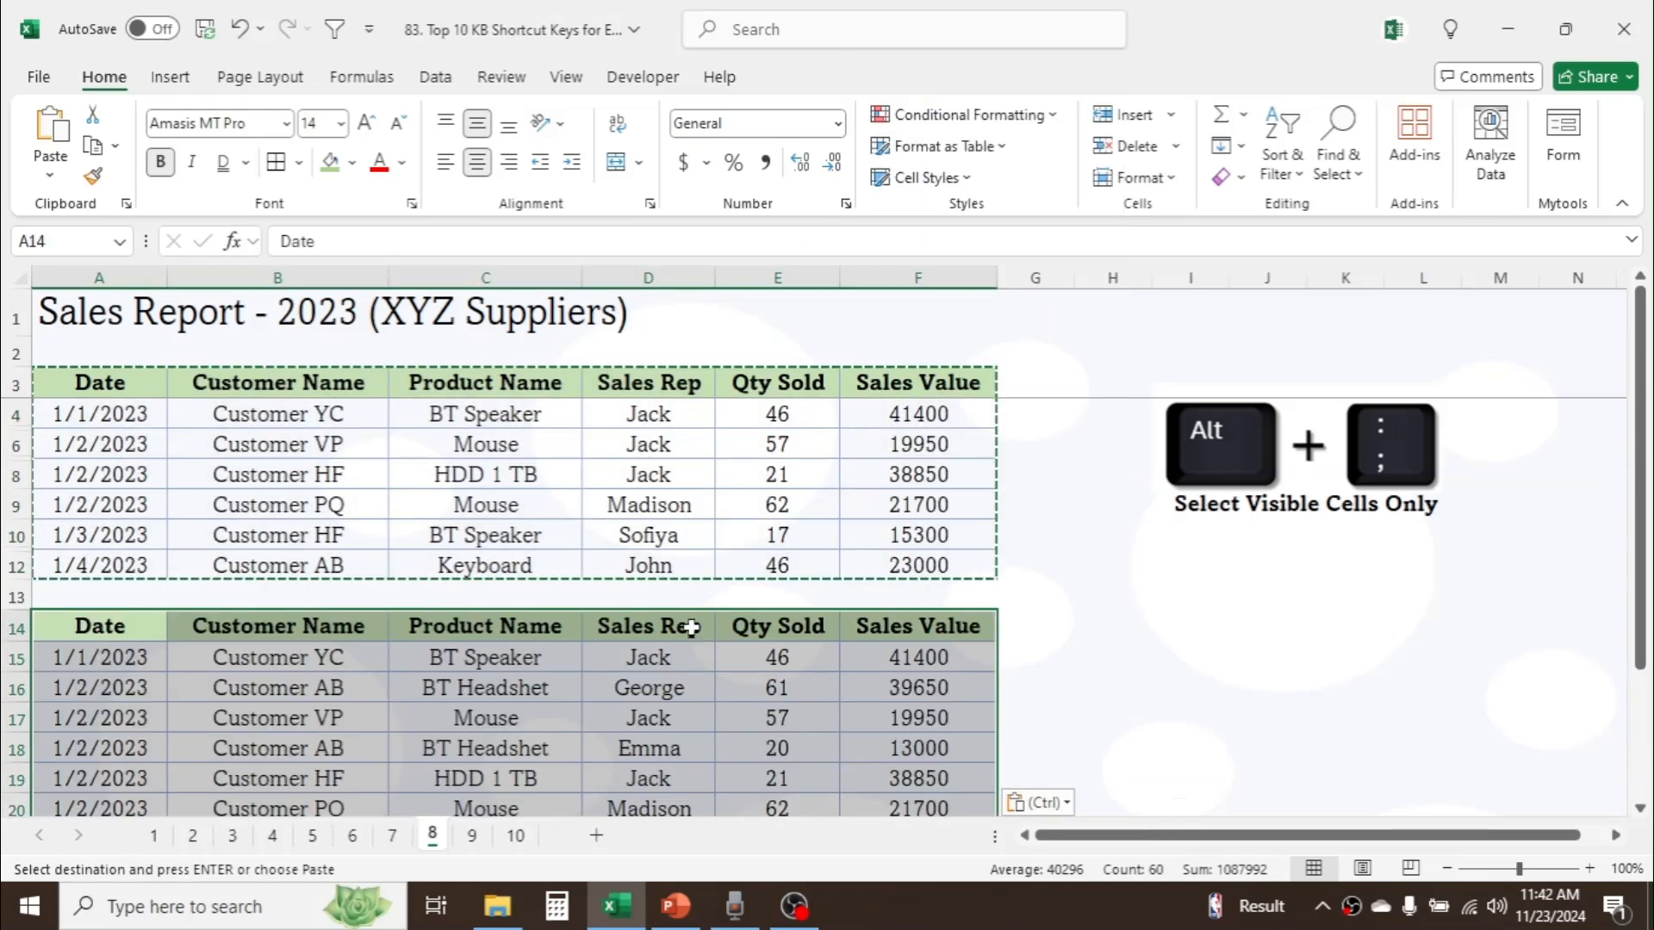
Step: Undo the paste at A14 and clear the copy selection
mouse_move(1611, 561)
left_mouse_down()
mouse_move(1624, 564)
mouse_move(1624, 698)
mouse_move(1639, 569)
left_mouse_up()
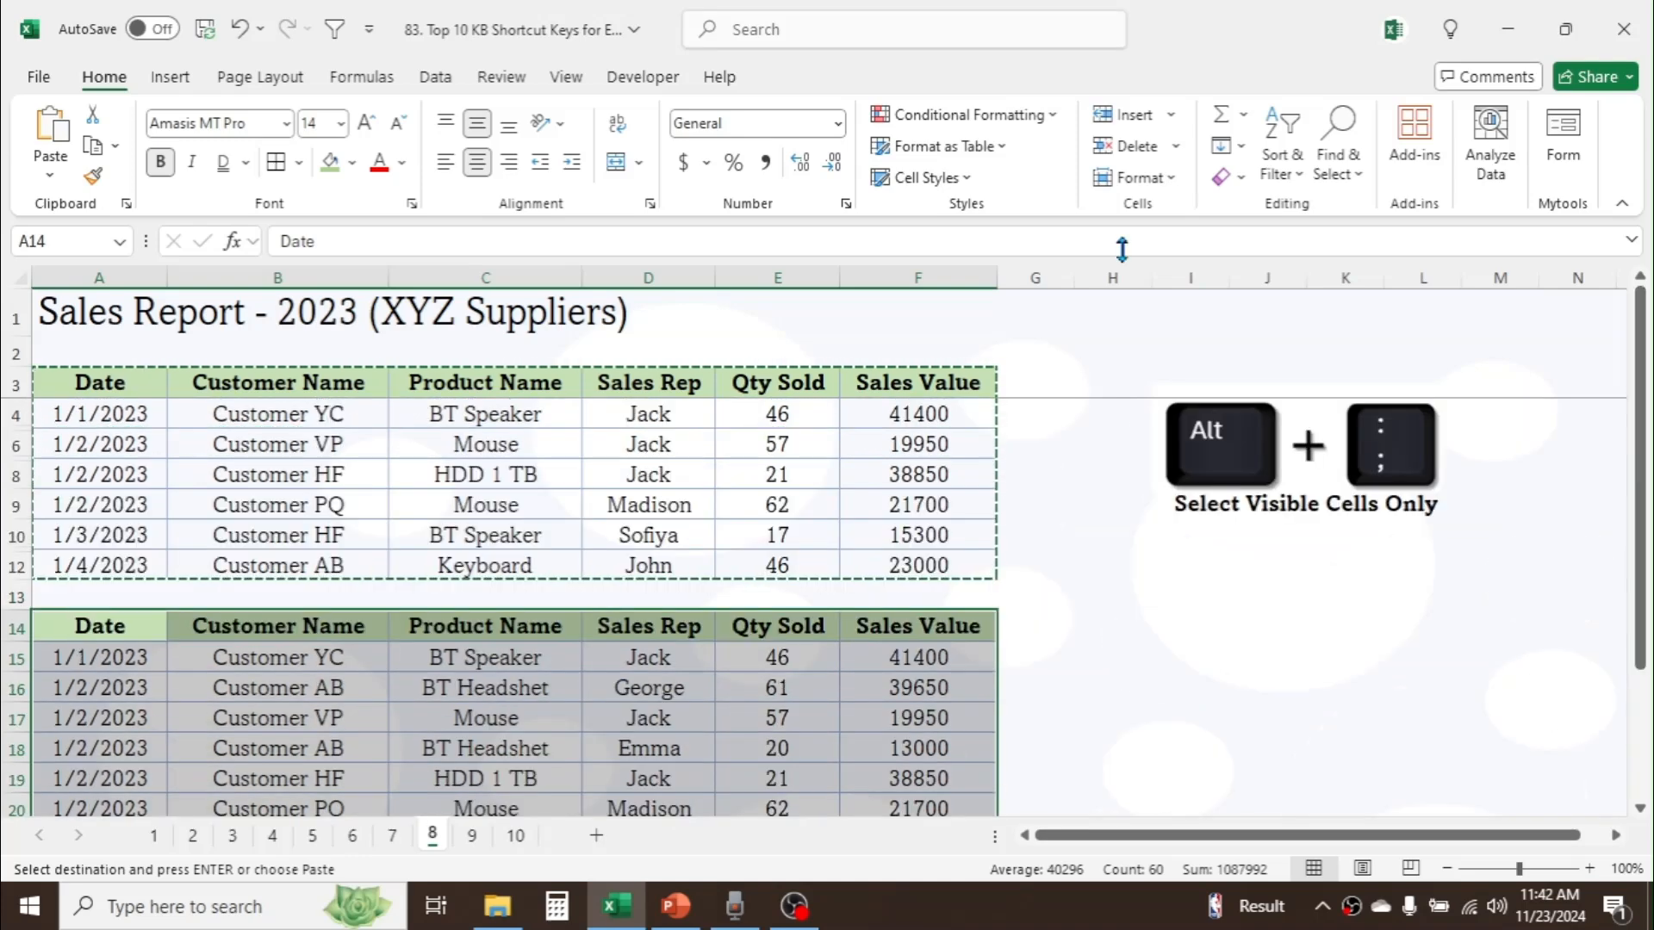
left_click(240, 31)
key("Escape")
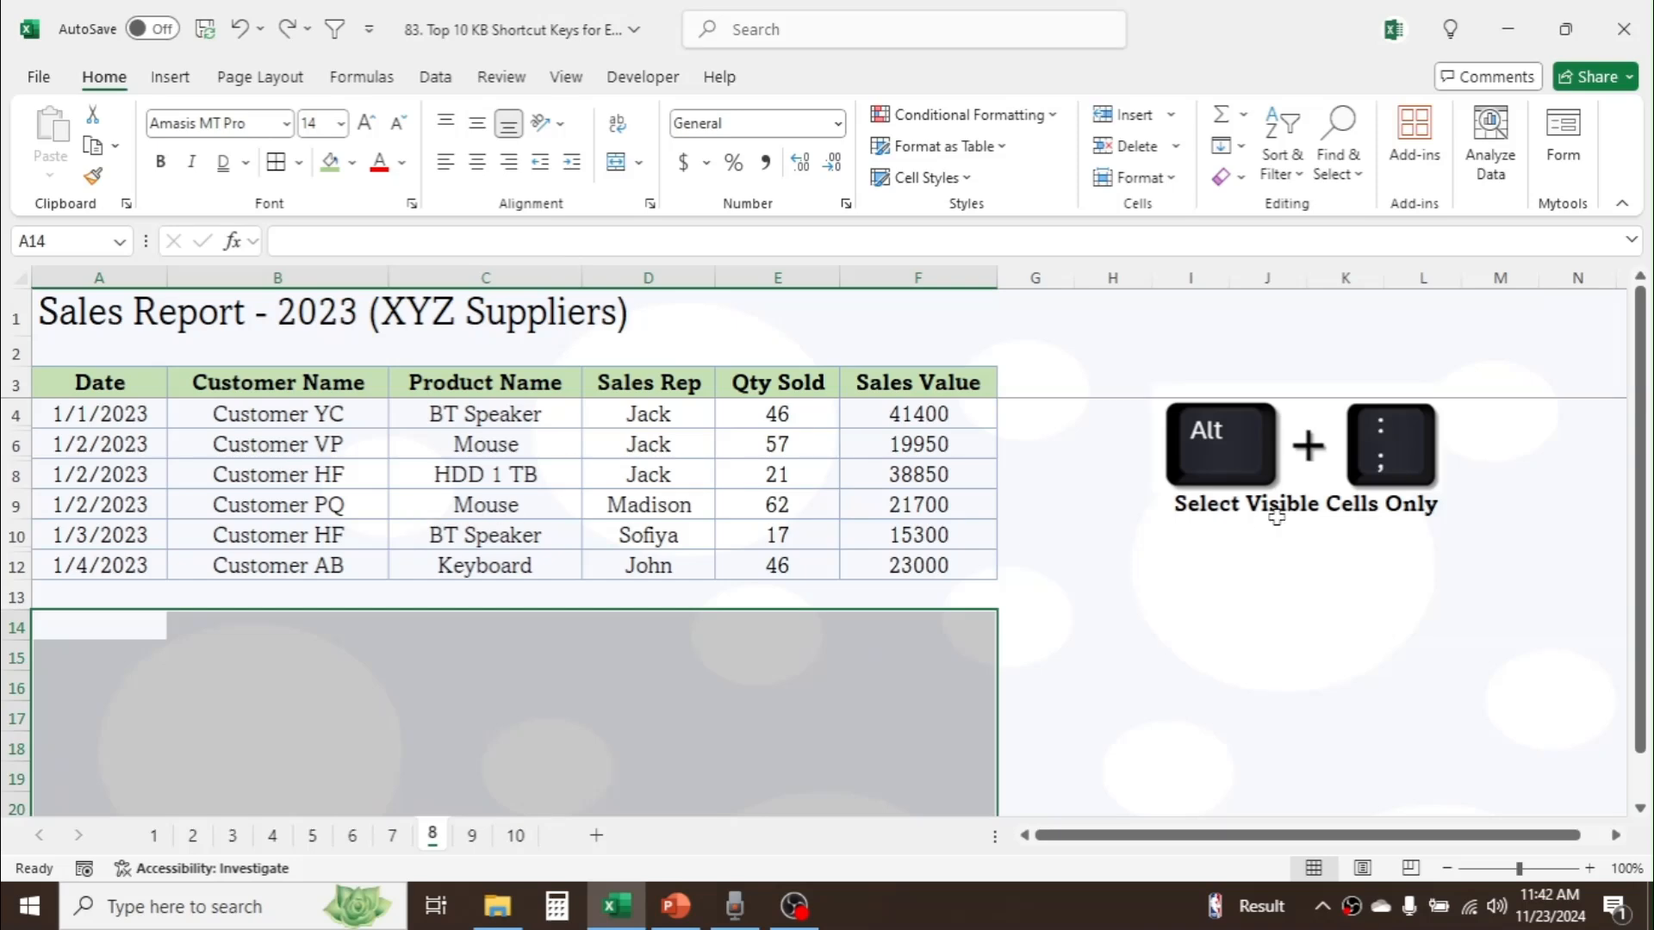
left_click(1240, 567)
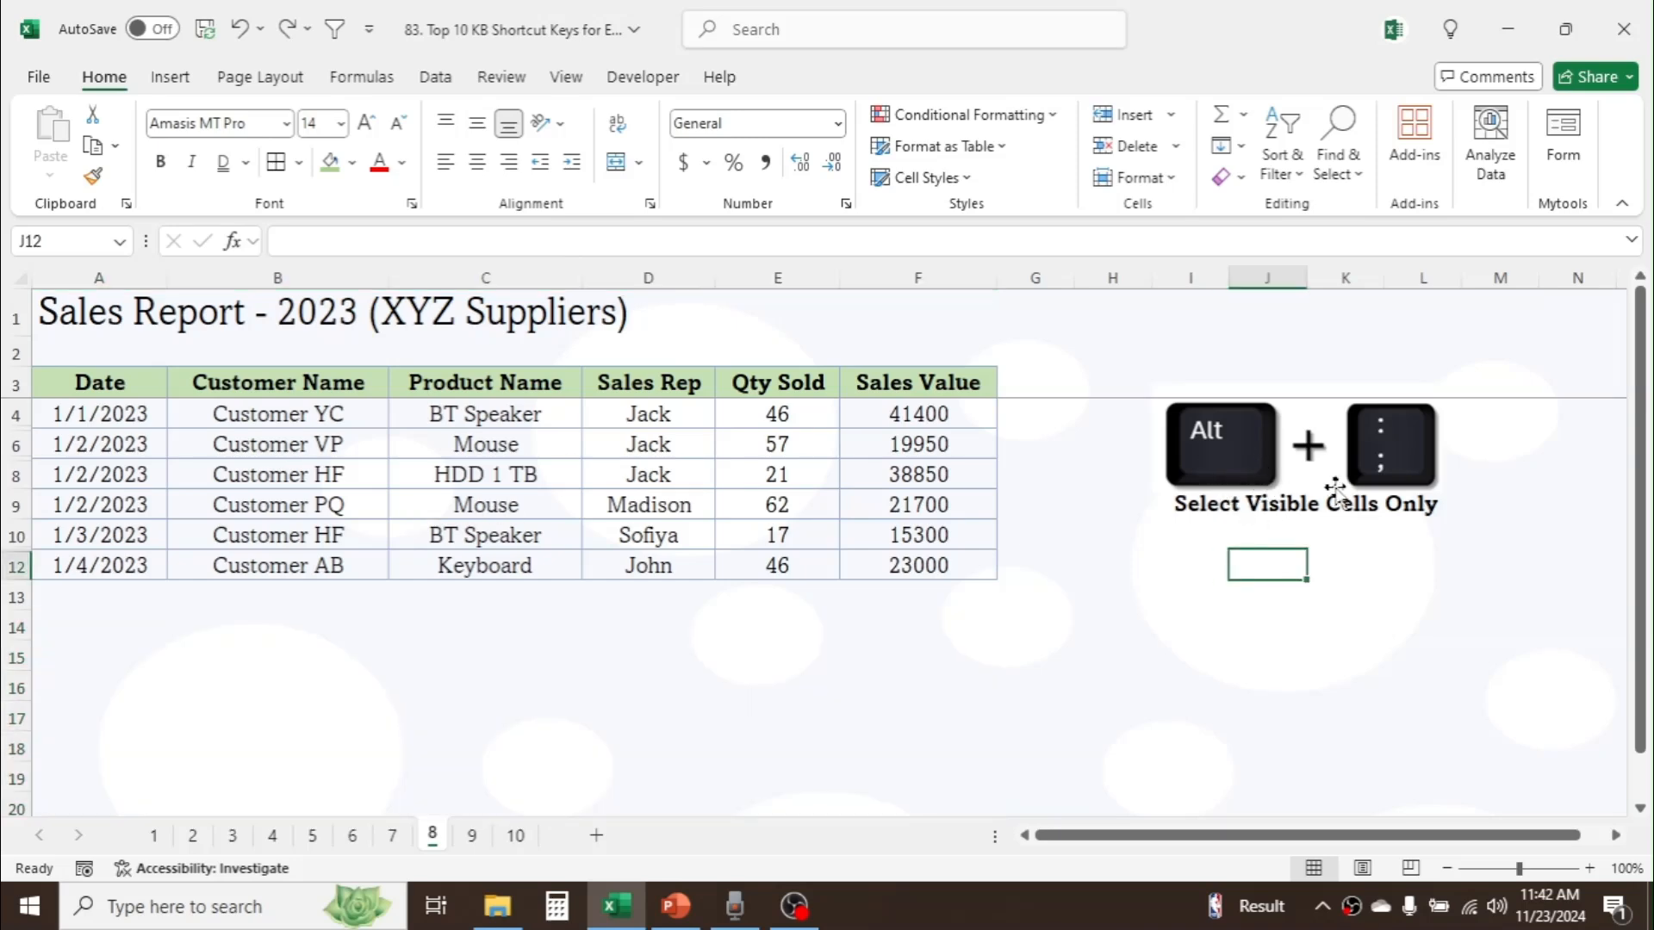
Step: Copy only the visible cells of the sales report range A3:F12 and paste them at A15
left_click(110, 377)
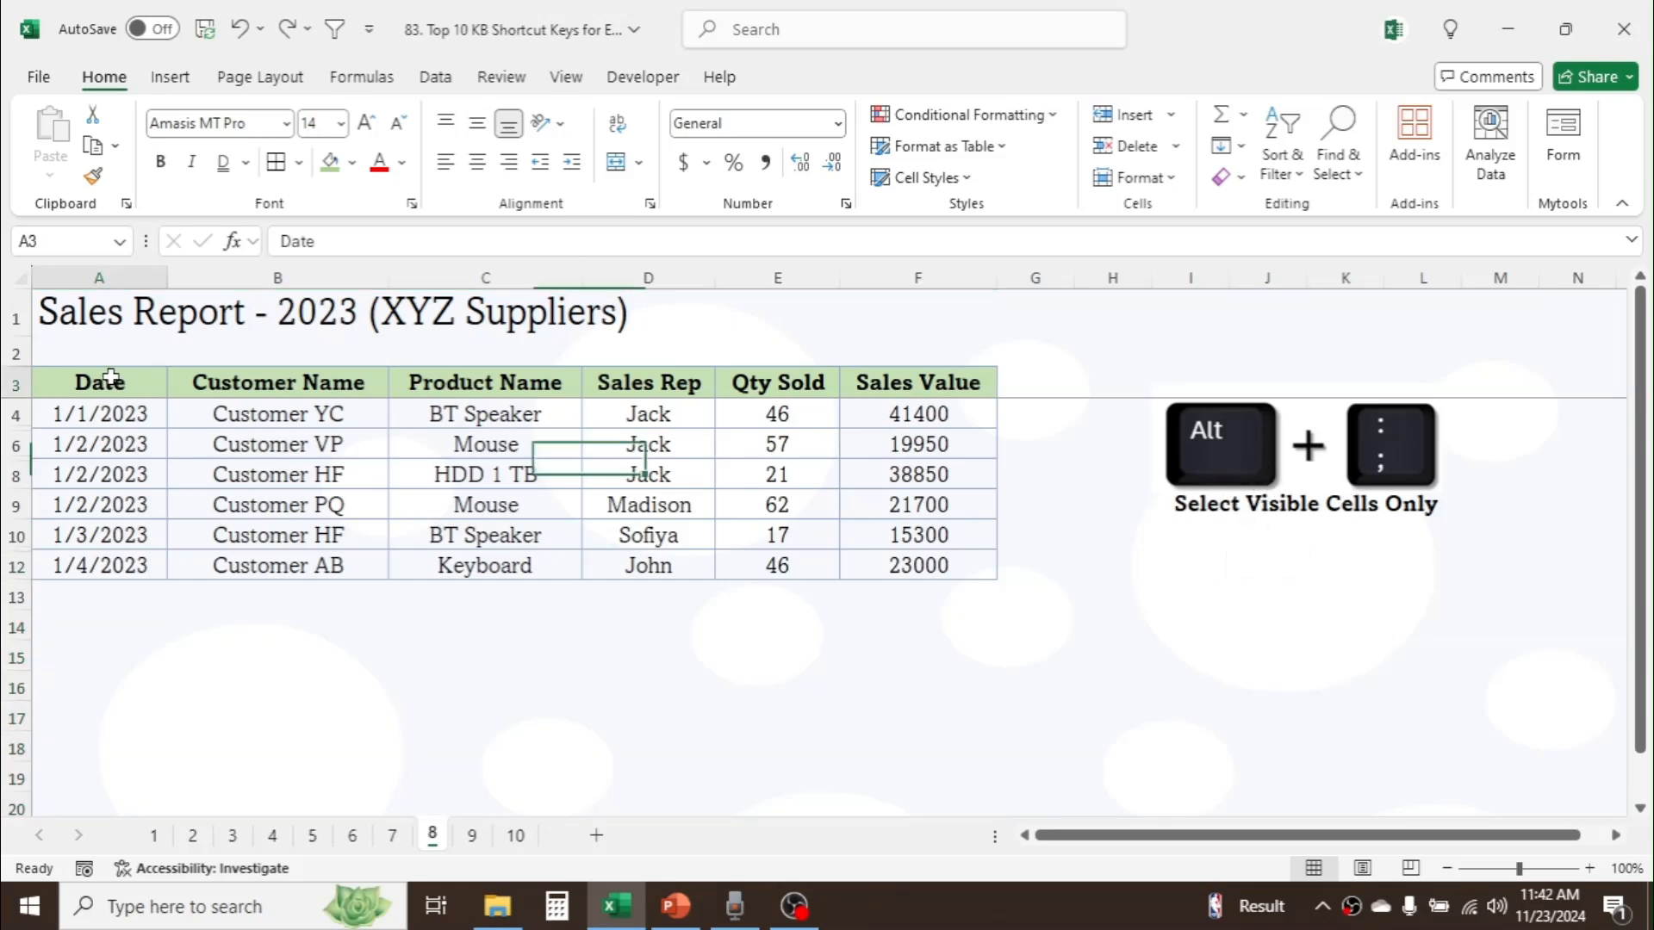
left_click_drag(110, 377, 896, 567)
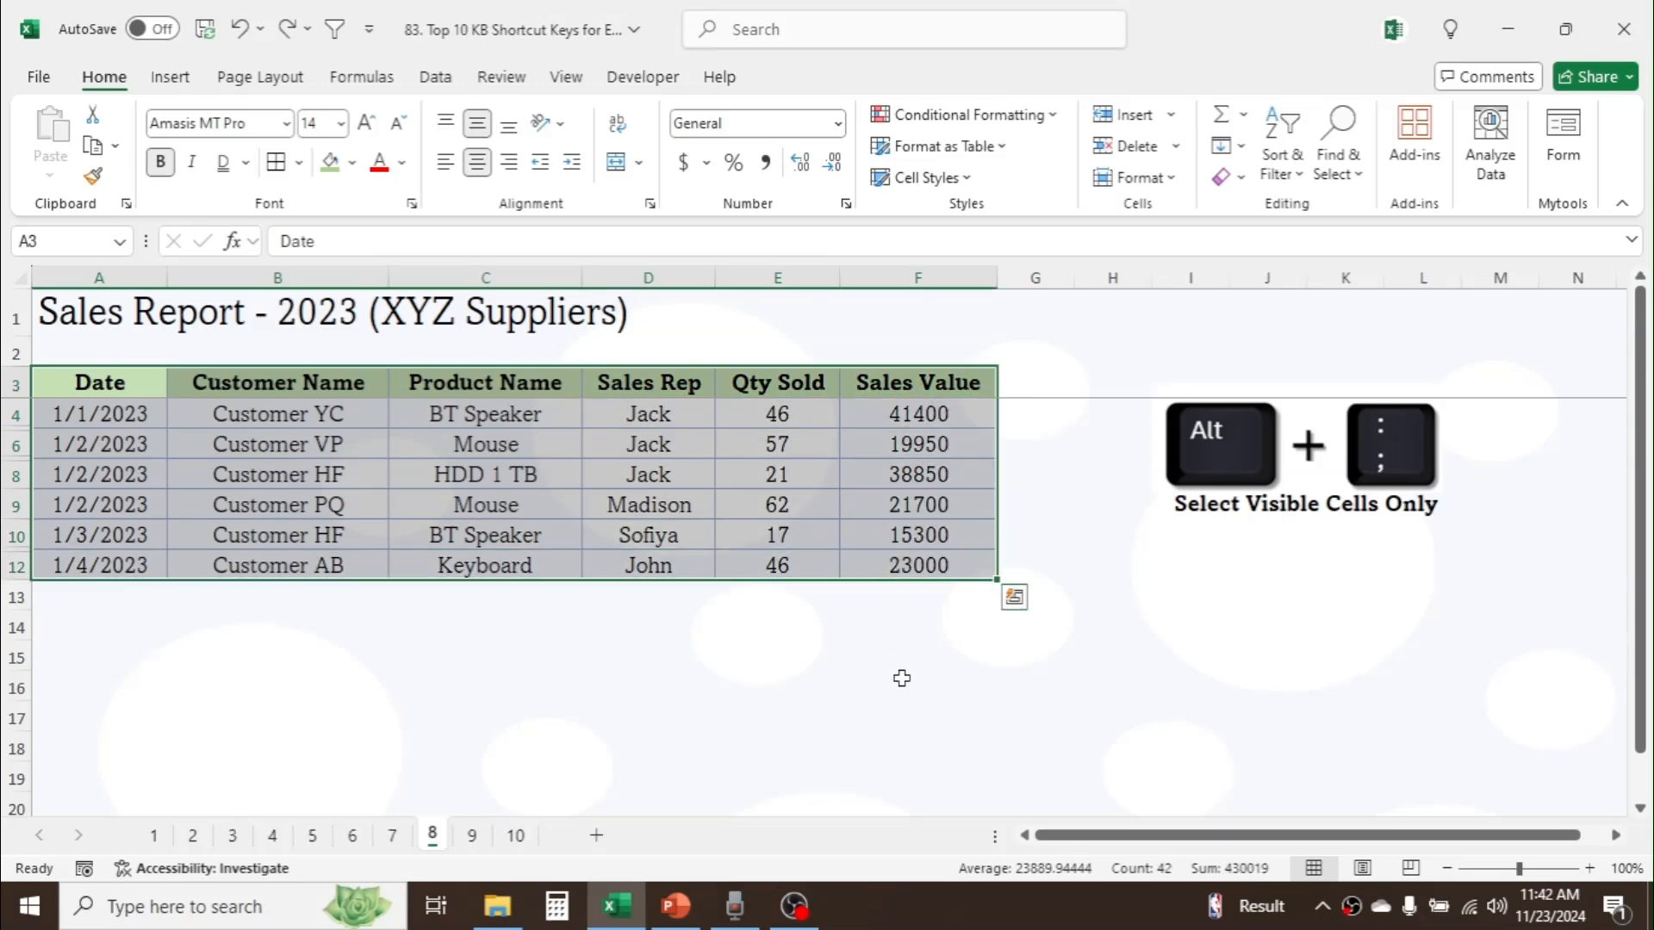
key("alt+semicolon")
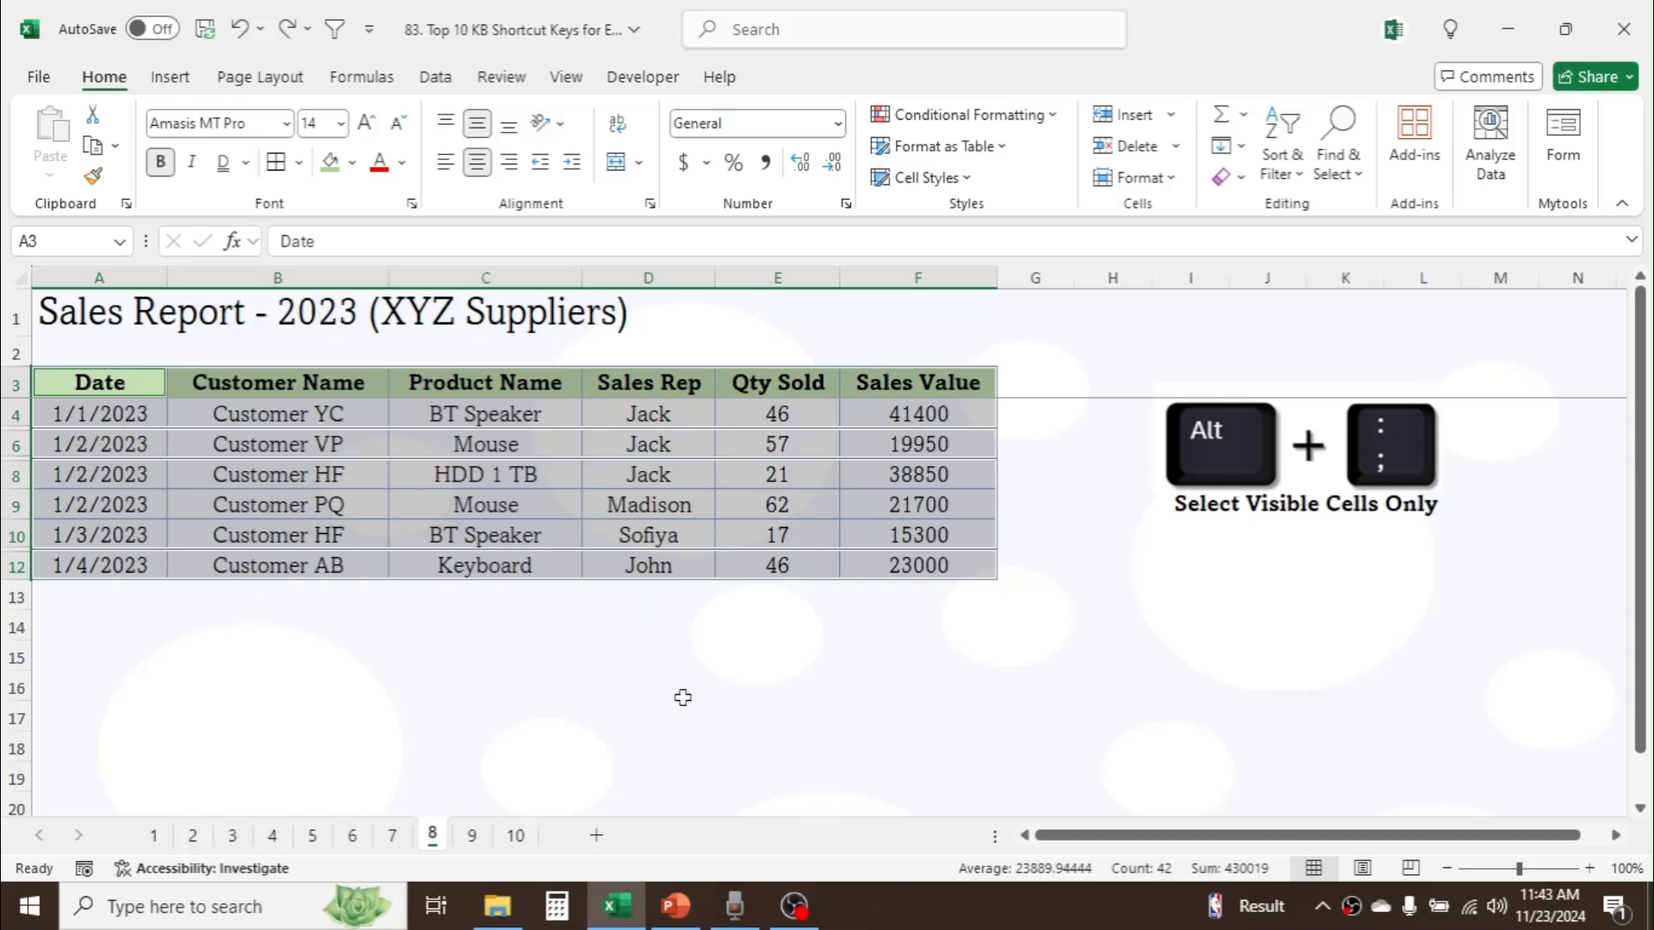
key("ctrl+c")
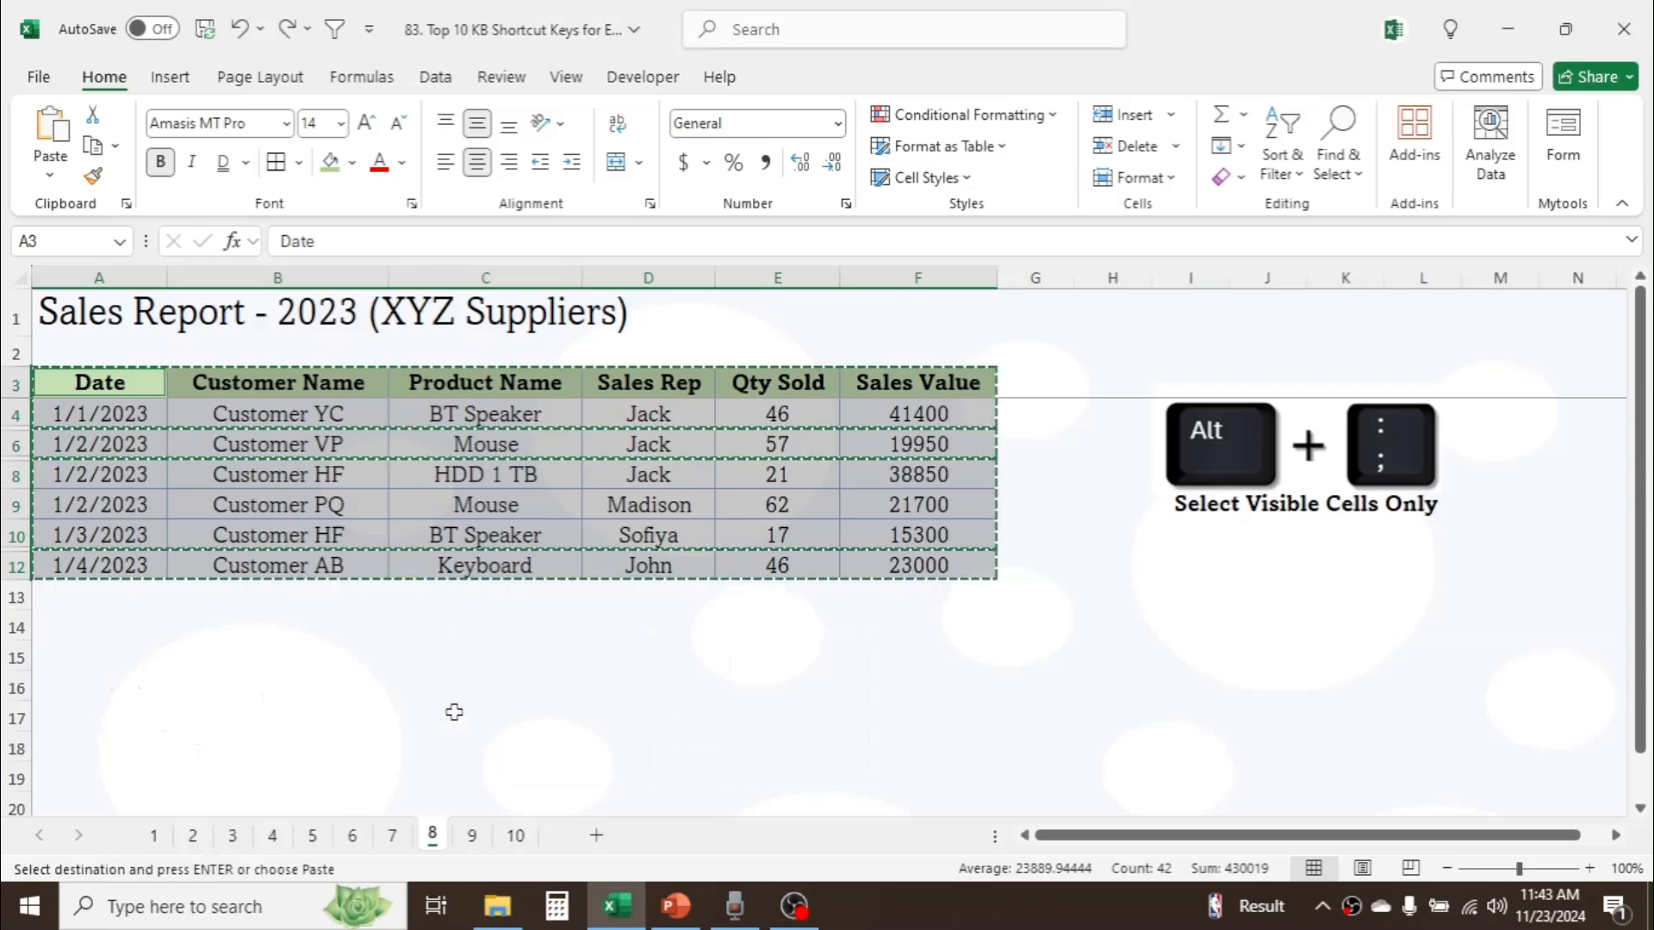
left_click(71, 648)
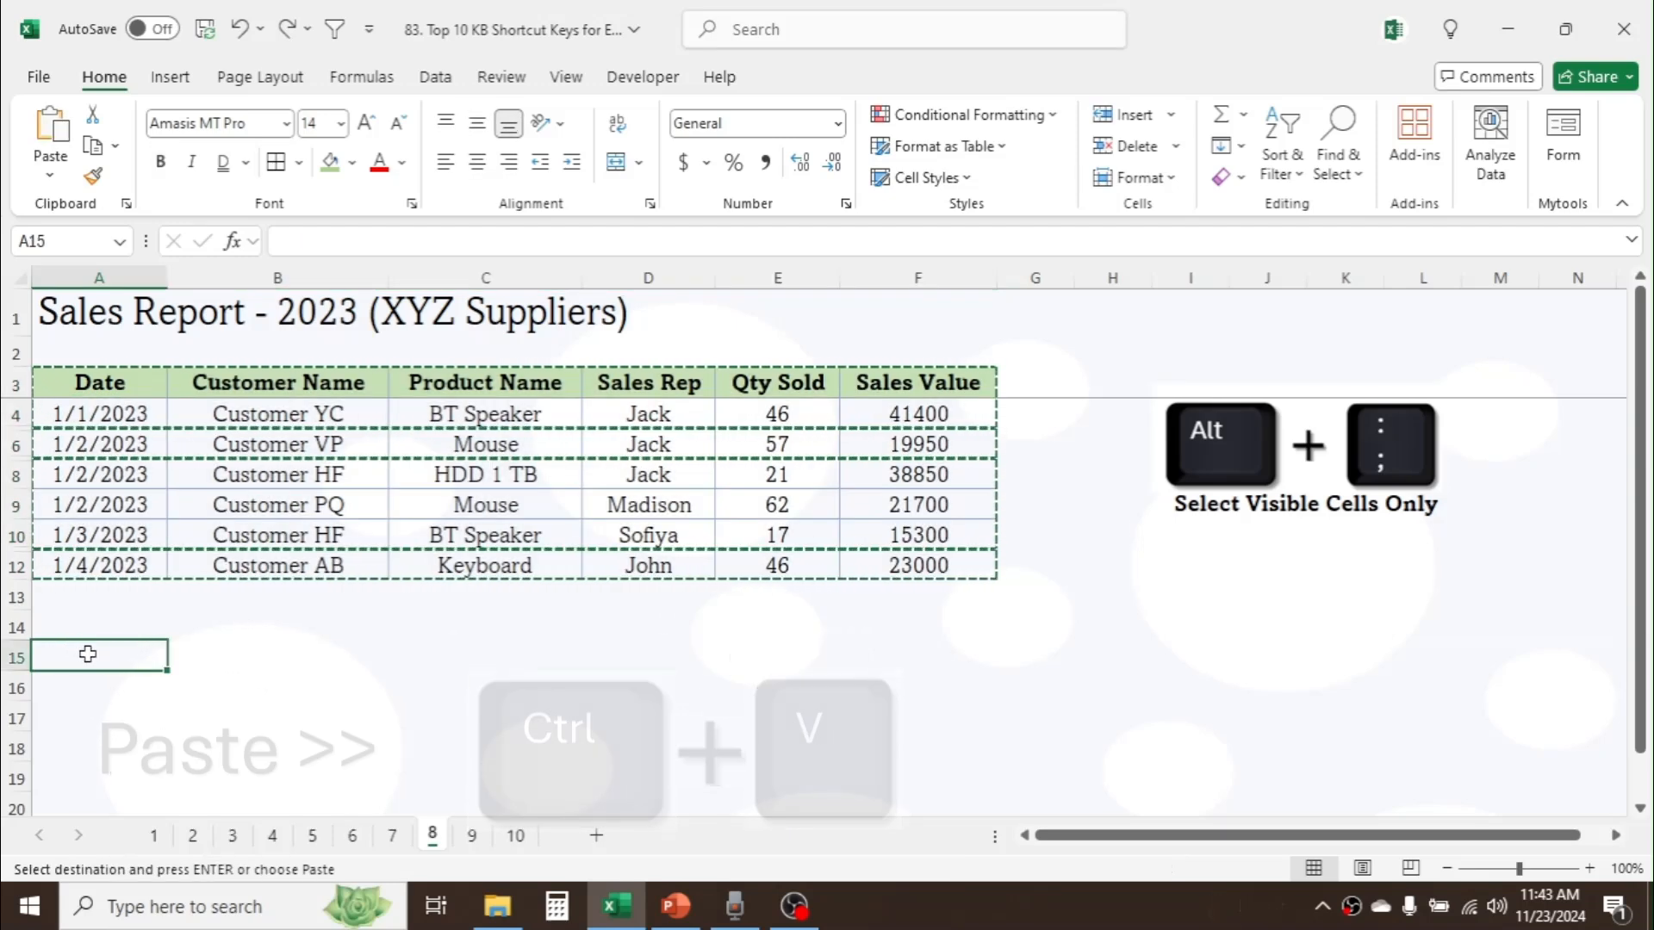
key("ctrl+v")
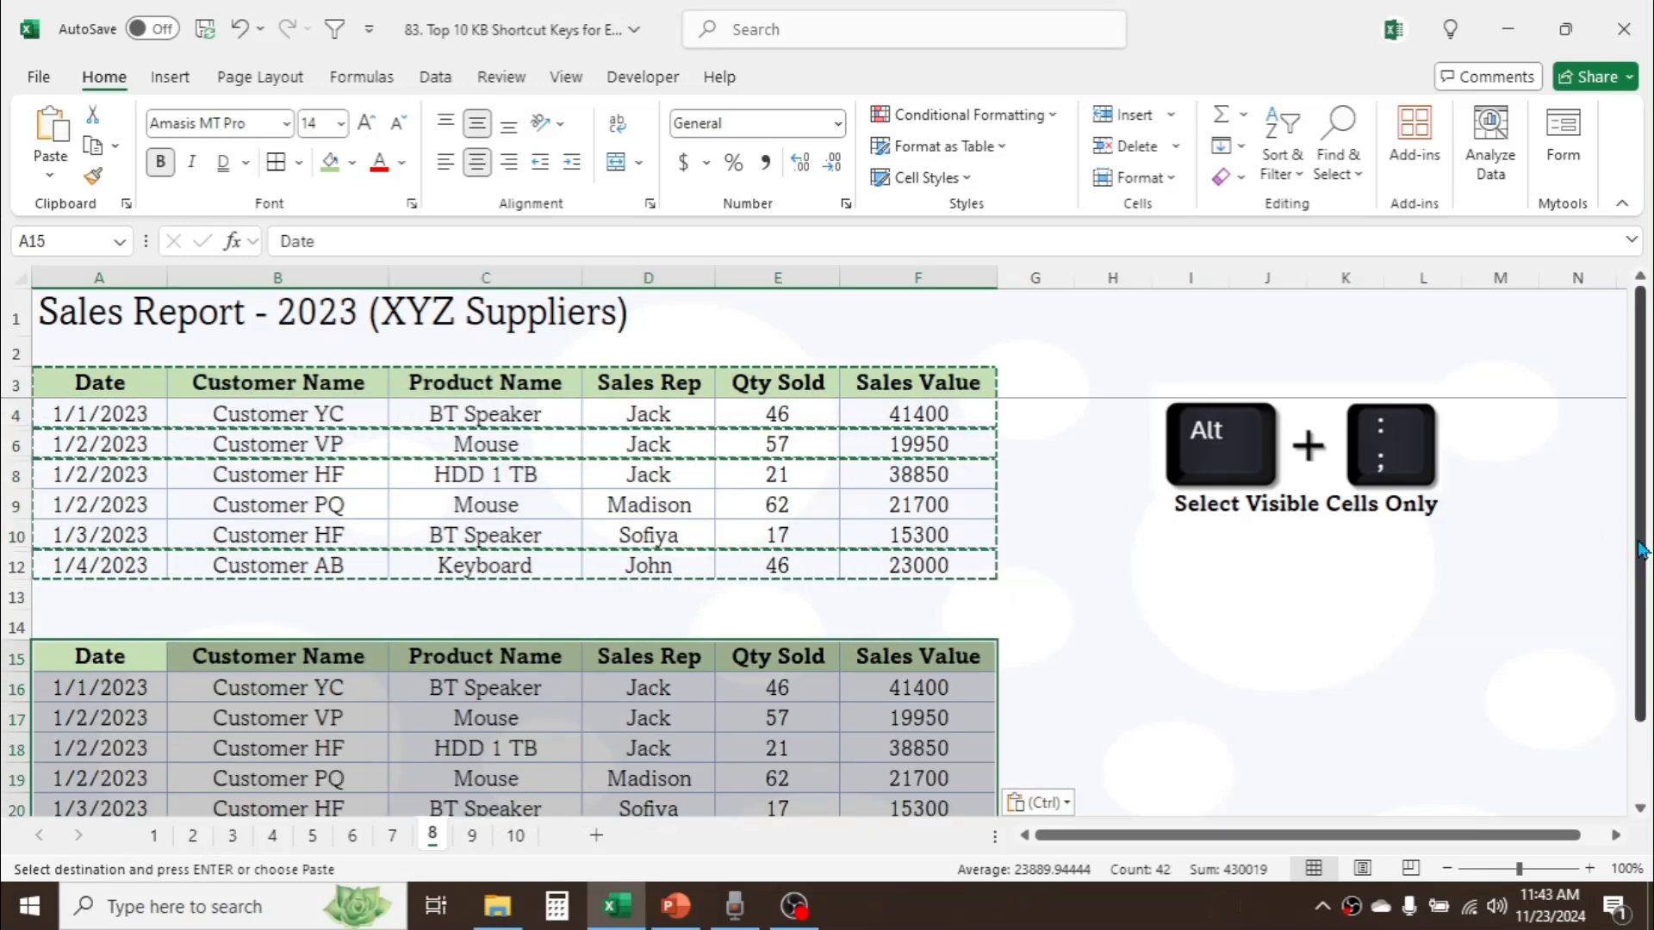
left_click_drag(1640, 551, 1647, 577)
left_click(433, 635)
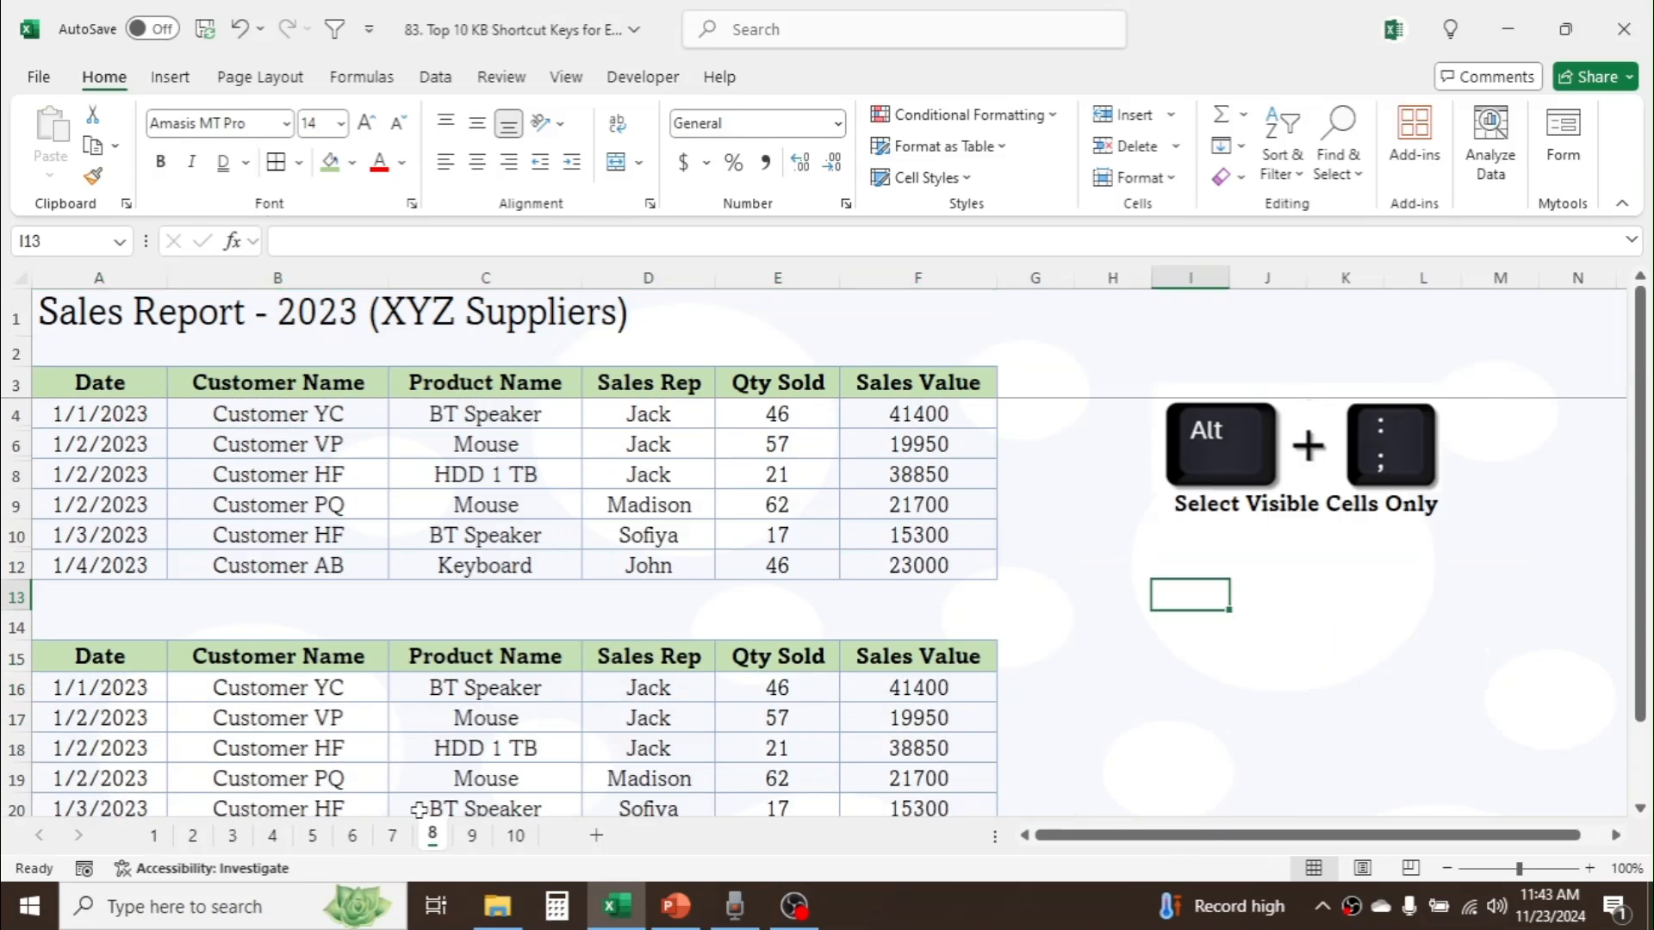
Step: On sheet 9, apply the custom number format # "KG" to the Unit Sold values in B4:B9
left_click(472, 836)
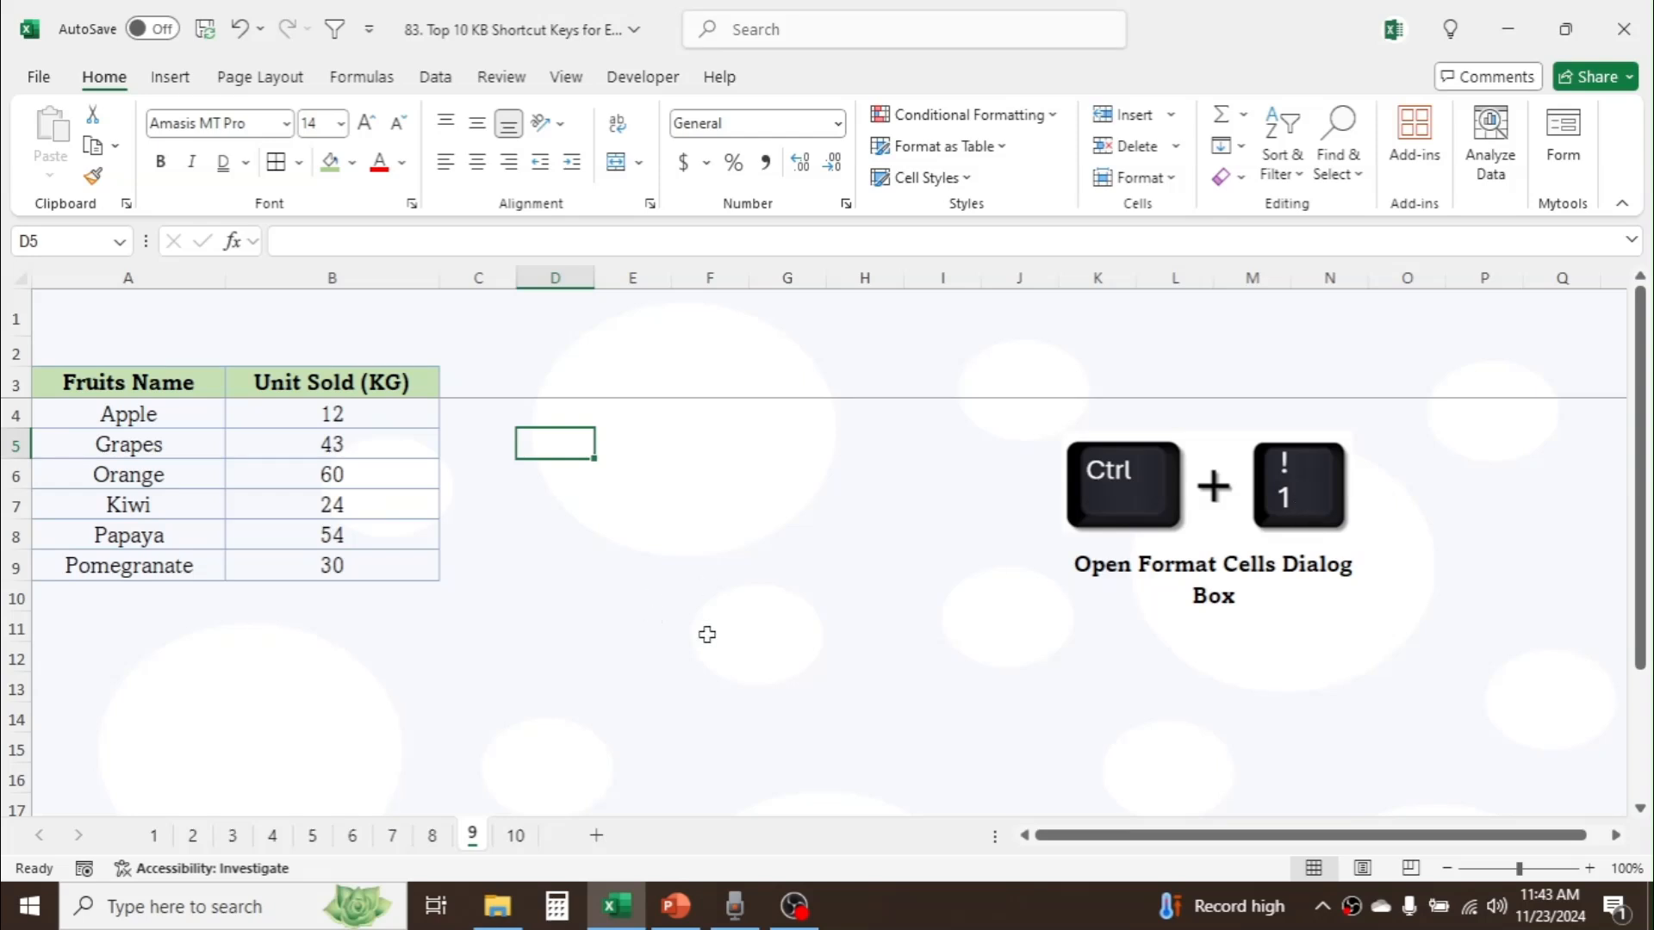
left_click_drag(367, 405, 369, 558)
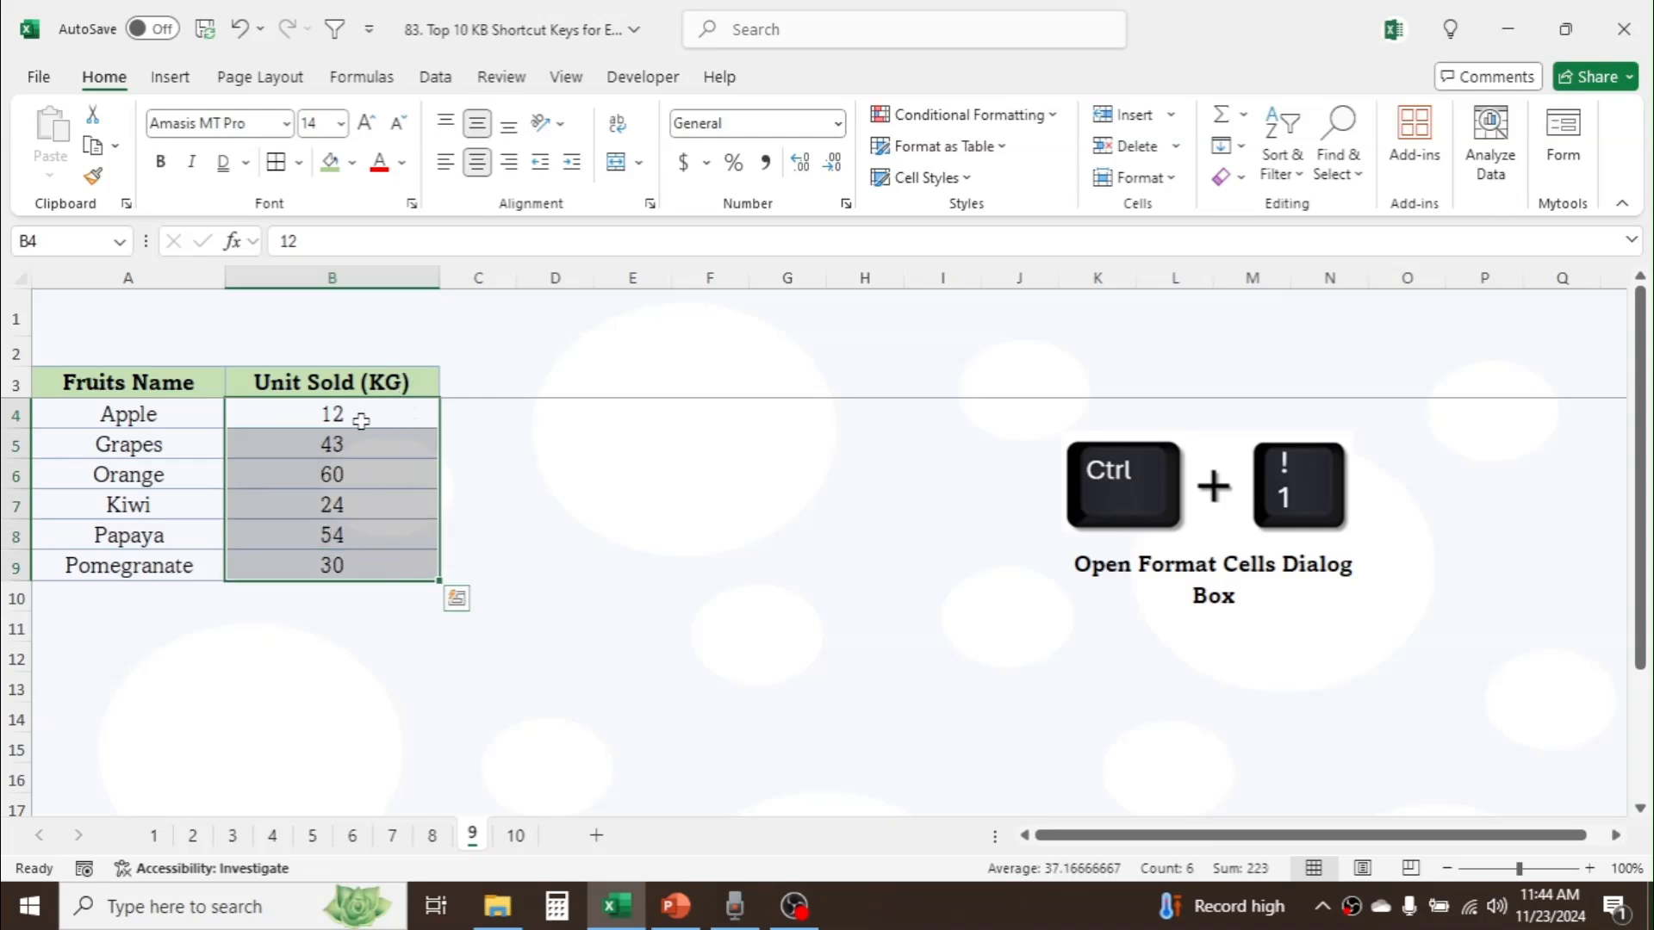
left_click(551, 497)
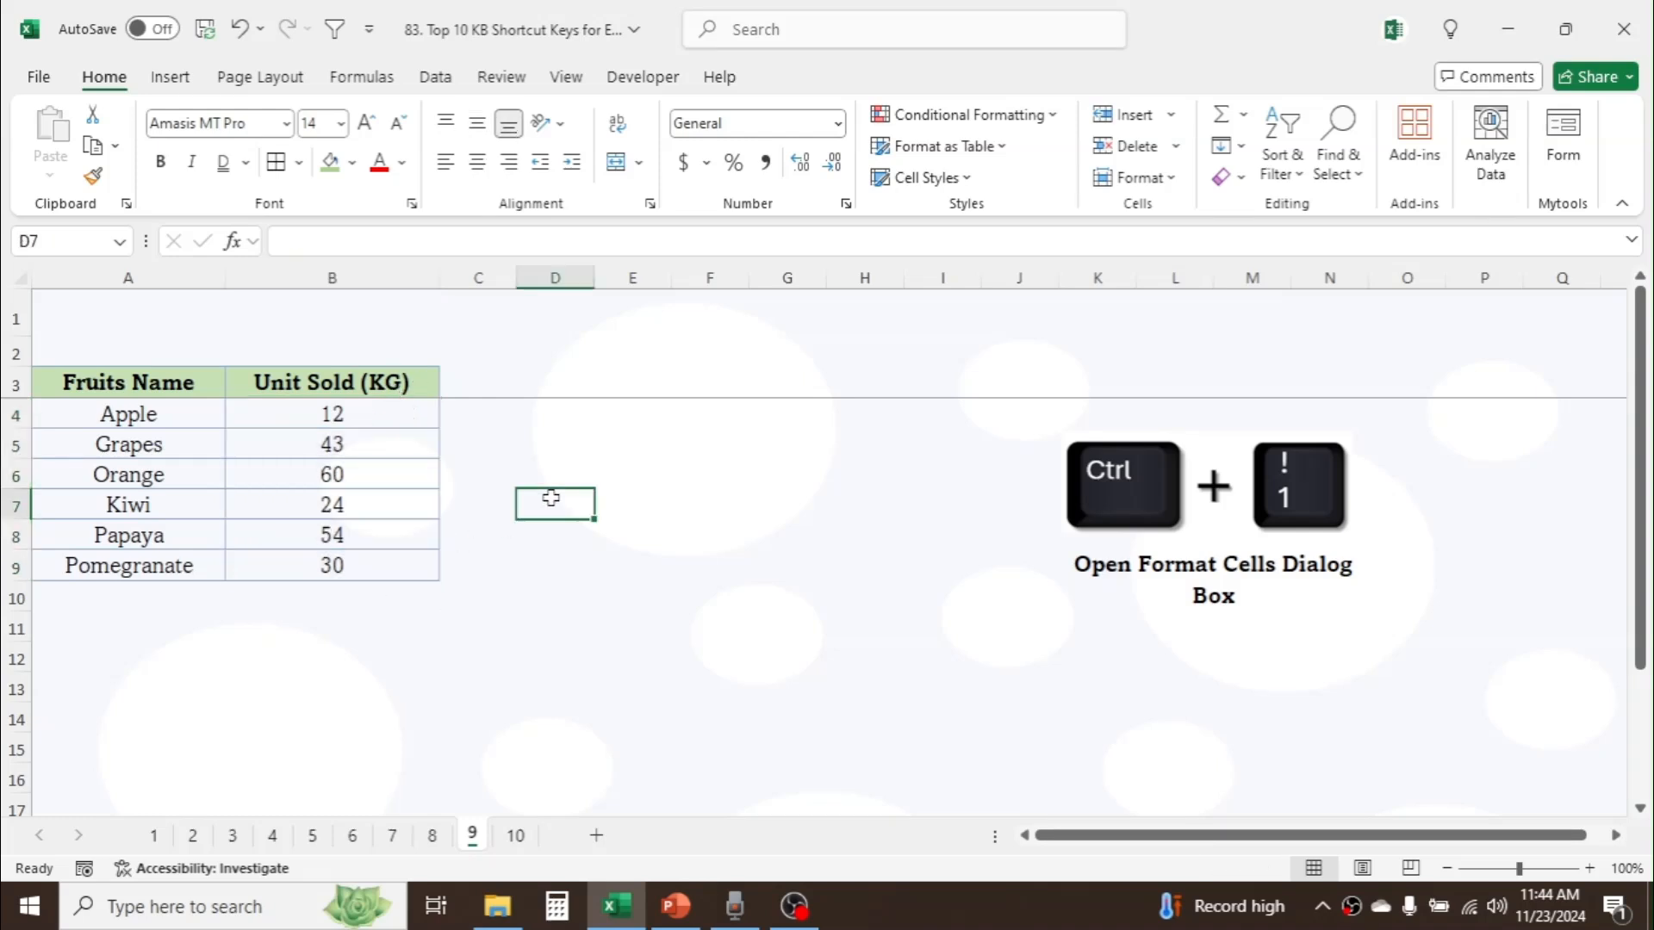
left_click_drag(355, 407, 360, 565)
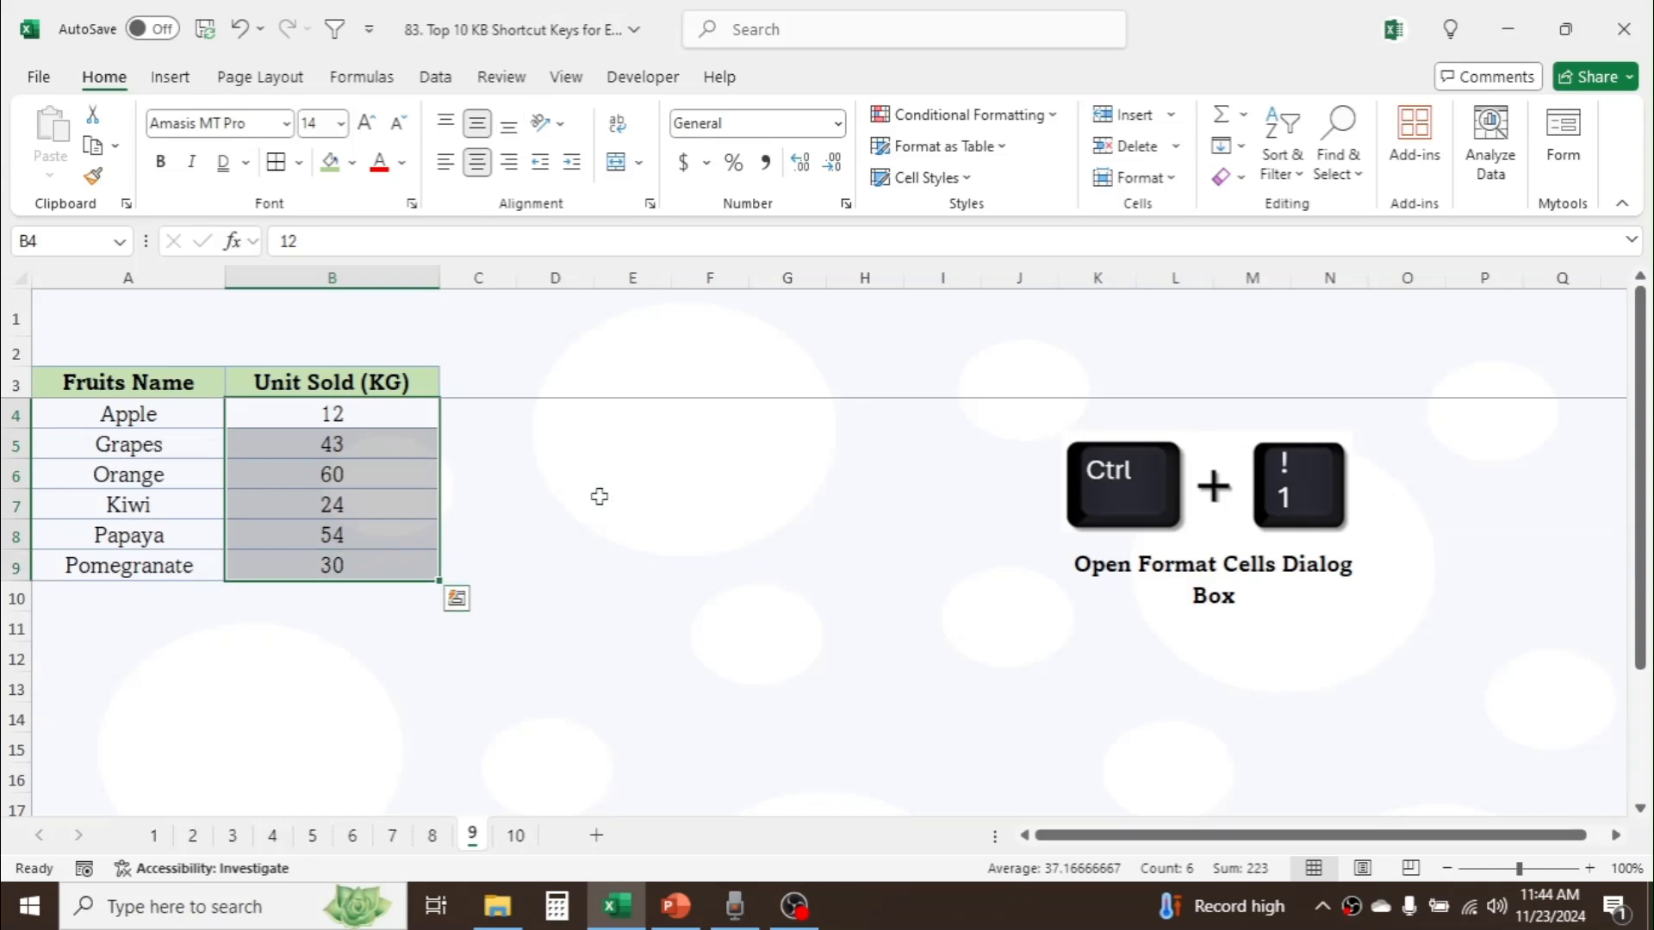
key("ctrl+1")
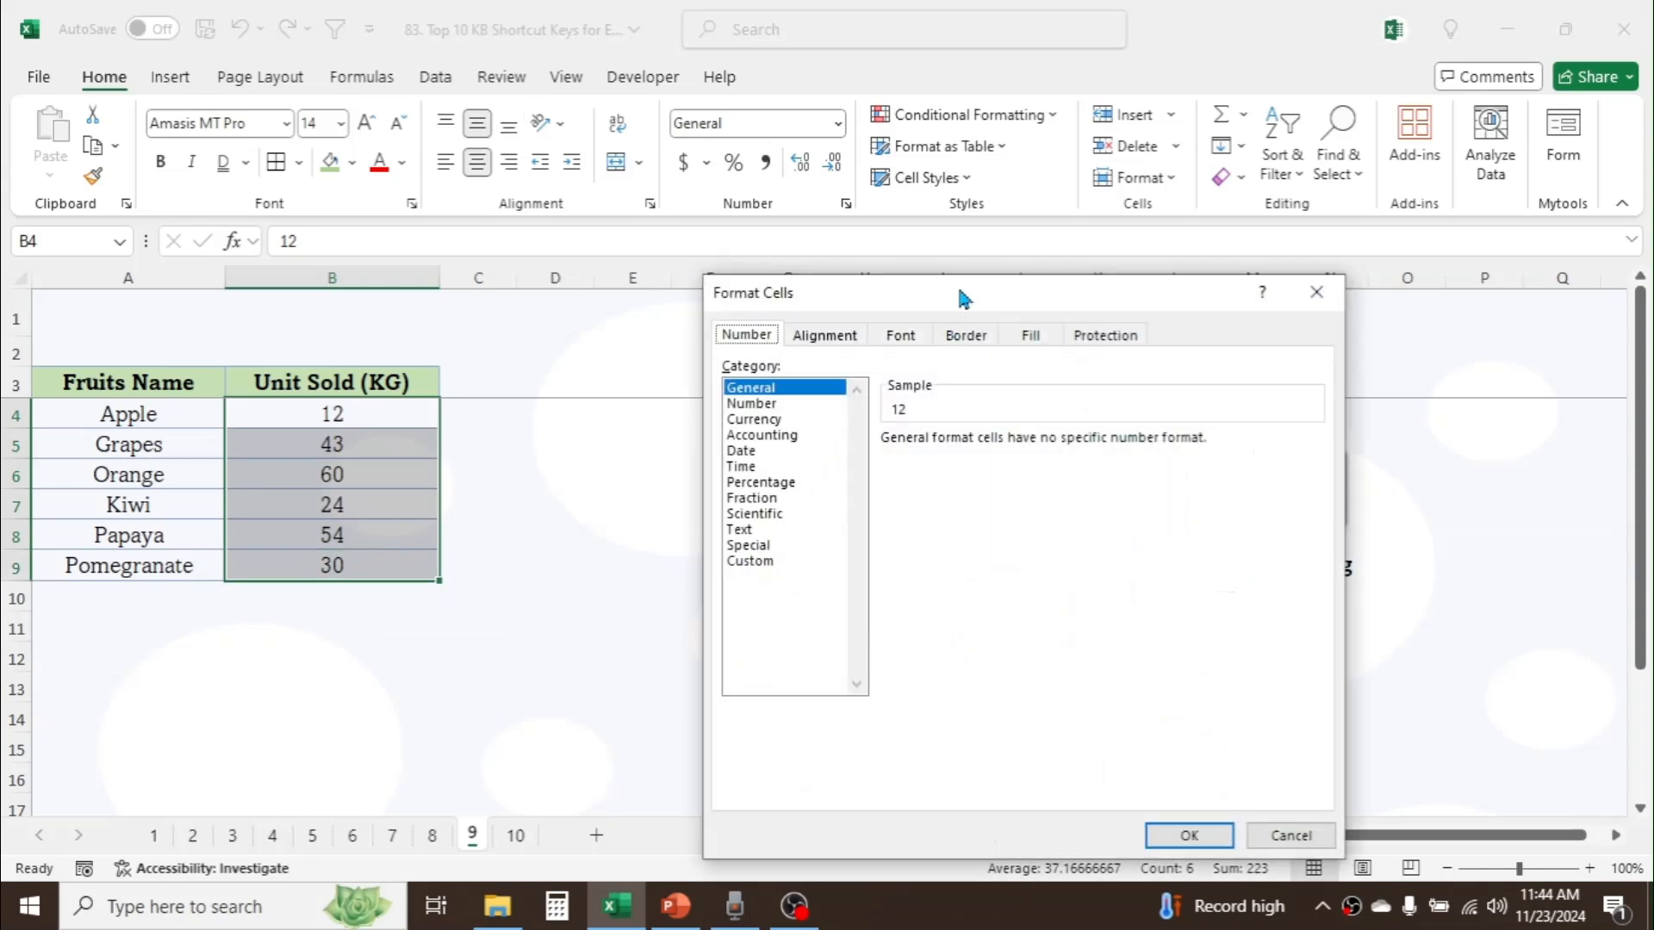
left_click_drag(959, 290, 782, 200)
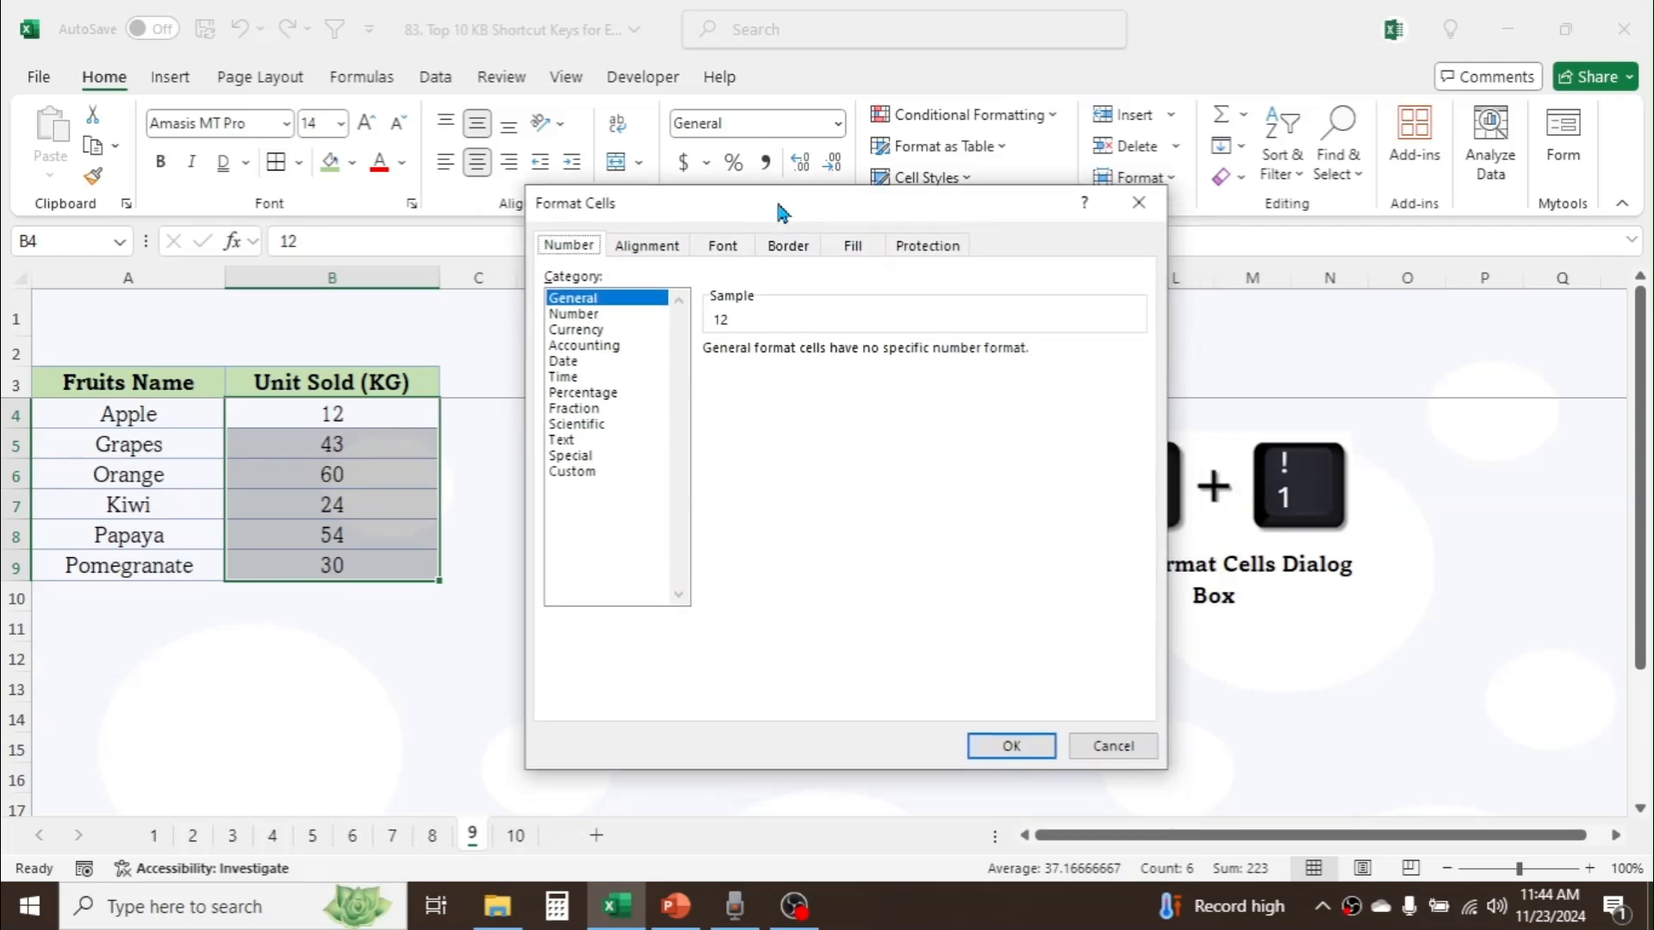
left_click(572, 472)
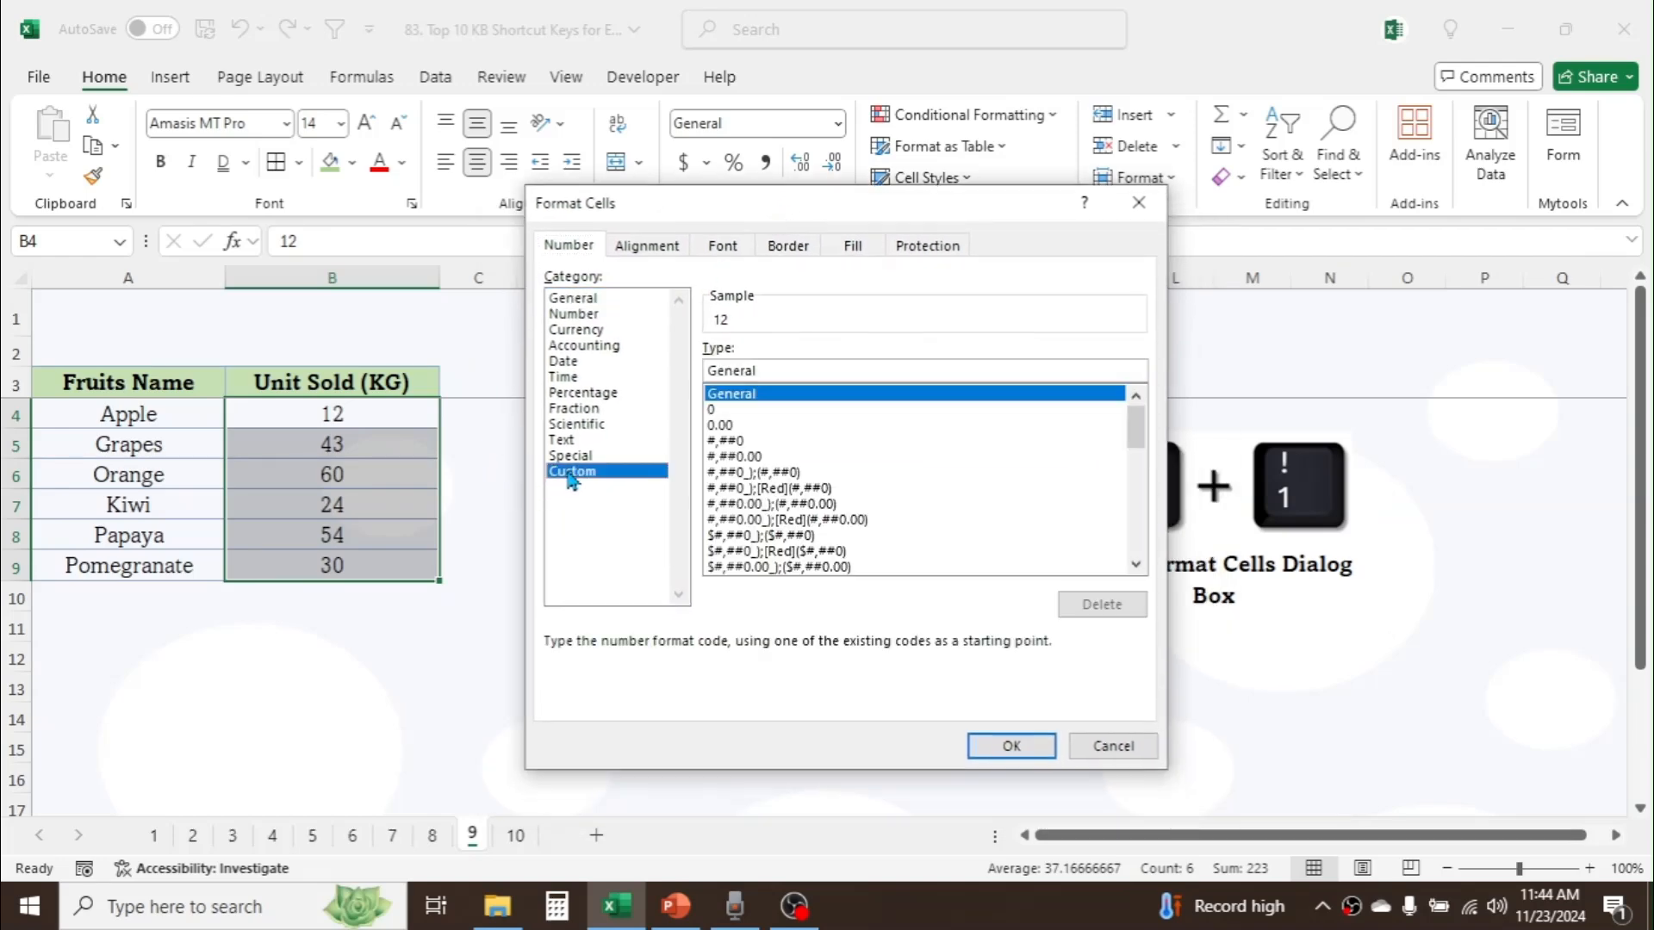
left_click(787, 372)
key("BackSpace")
key("BackSpace")
key("BackSpace")
key("BackSpace")
key("BackSpace")
key("BackSpace")
key("BackSpace")
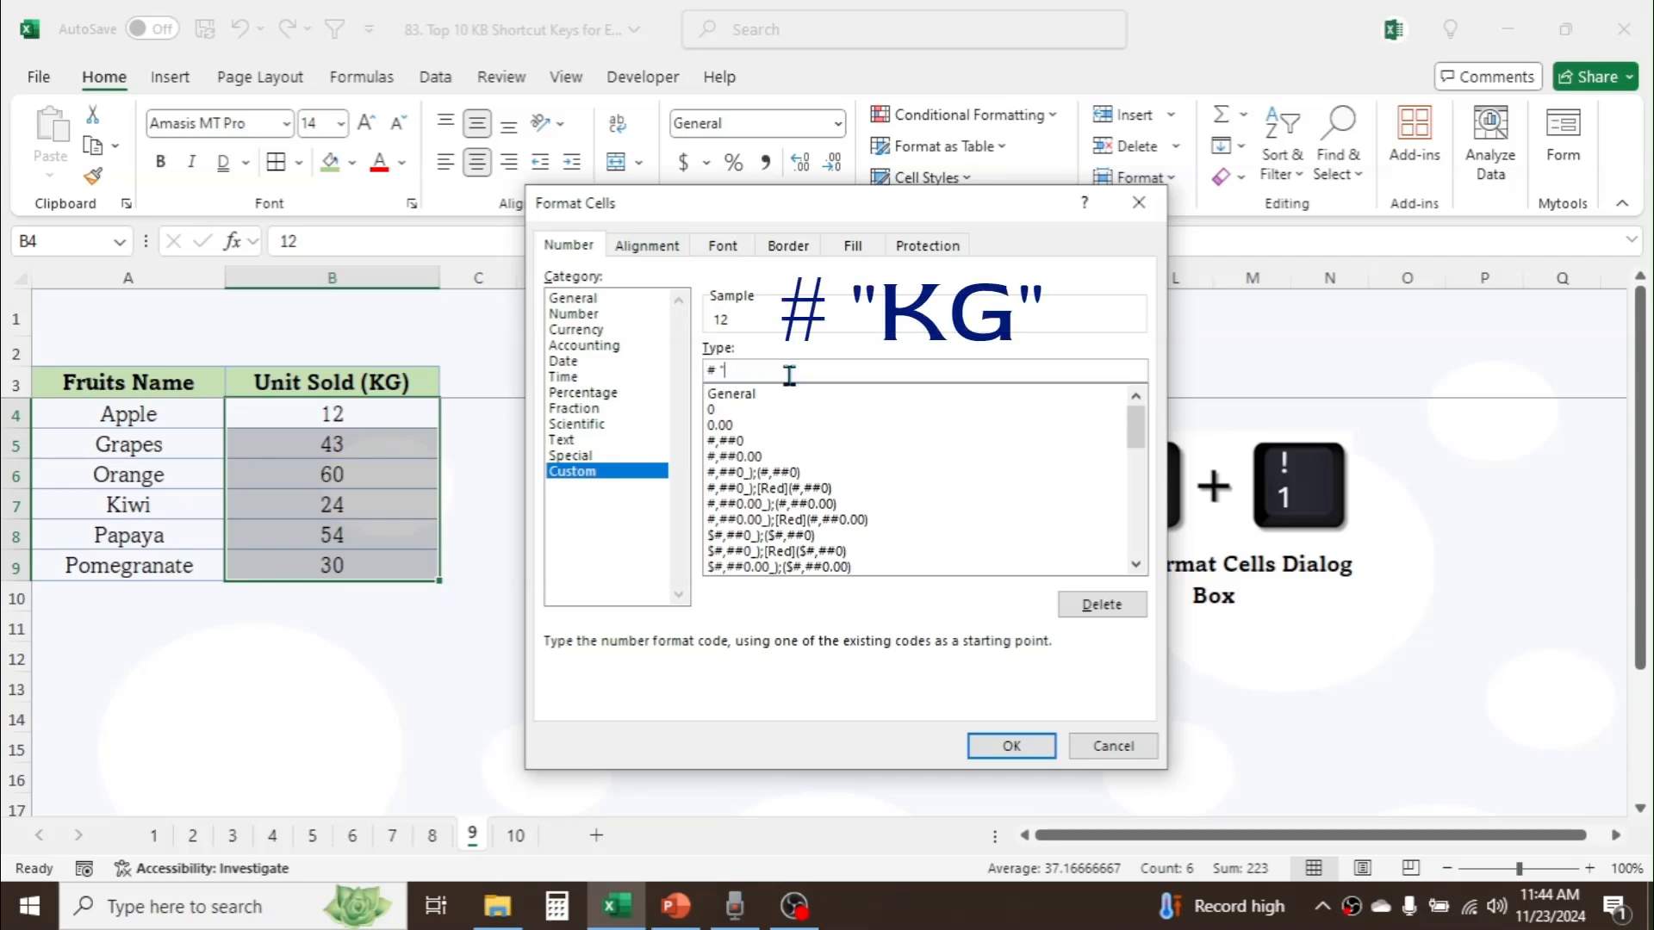
type("\"KG\"")
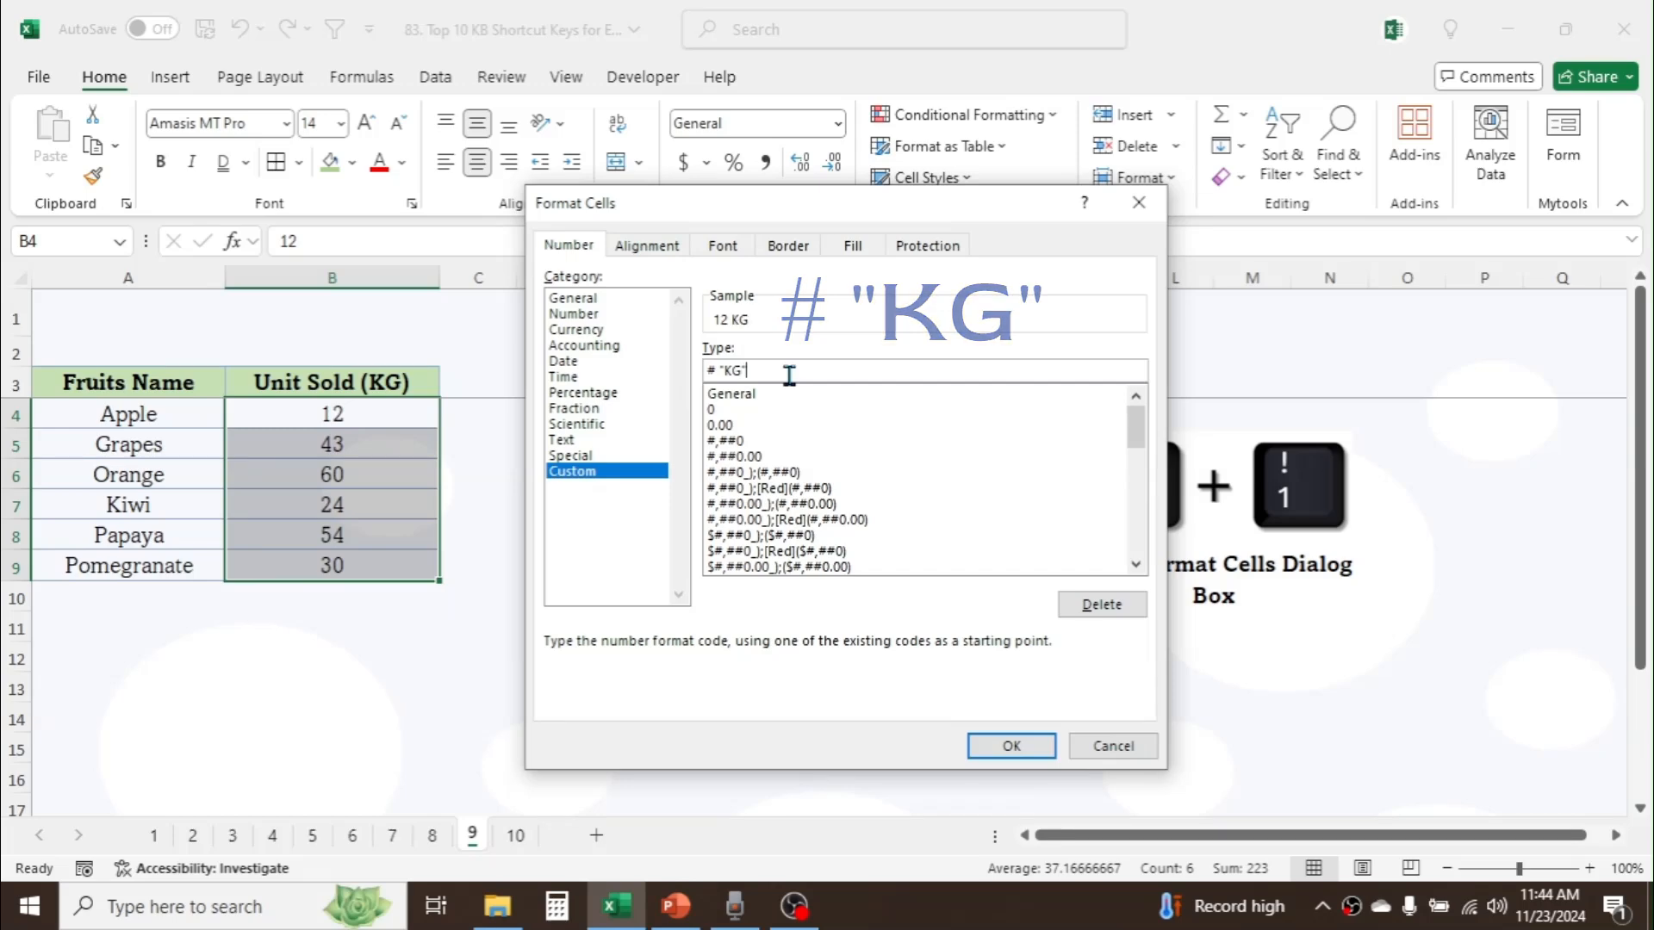
left_click(1011, 748)
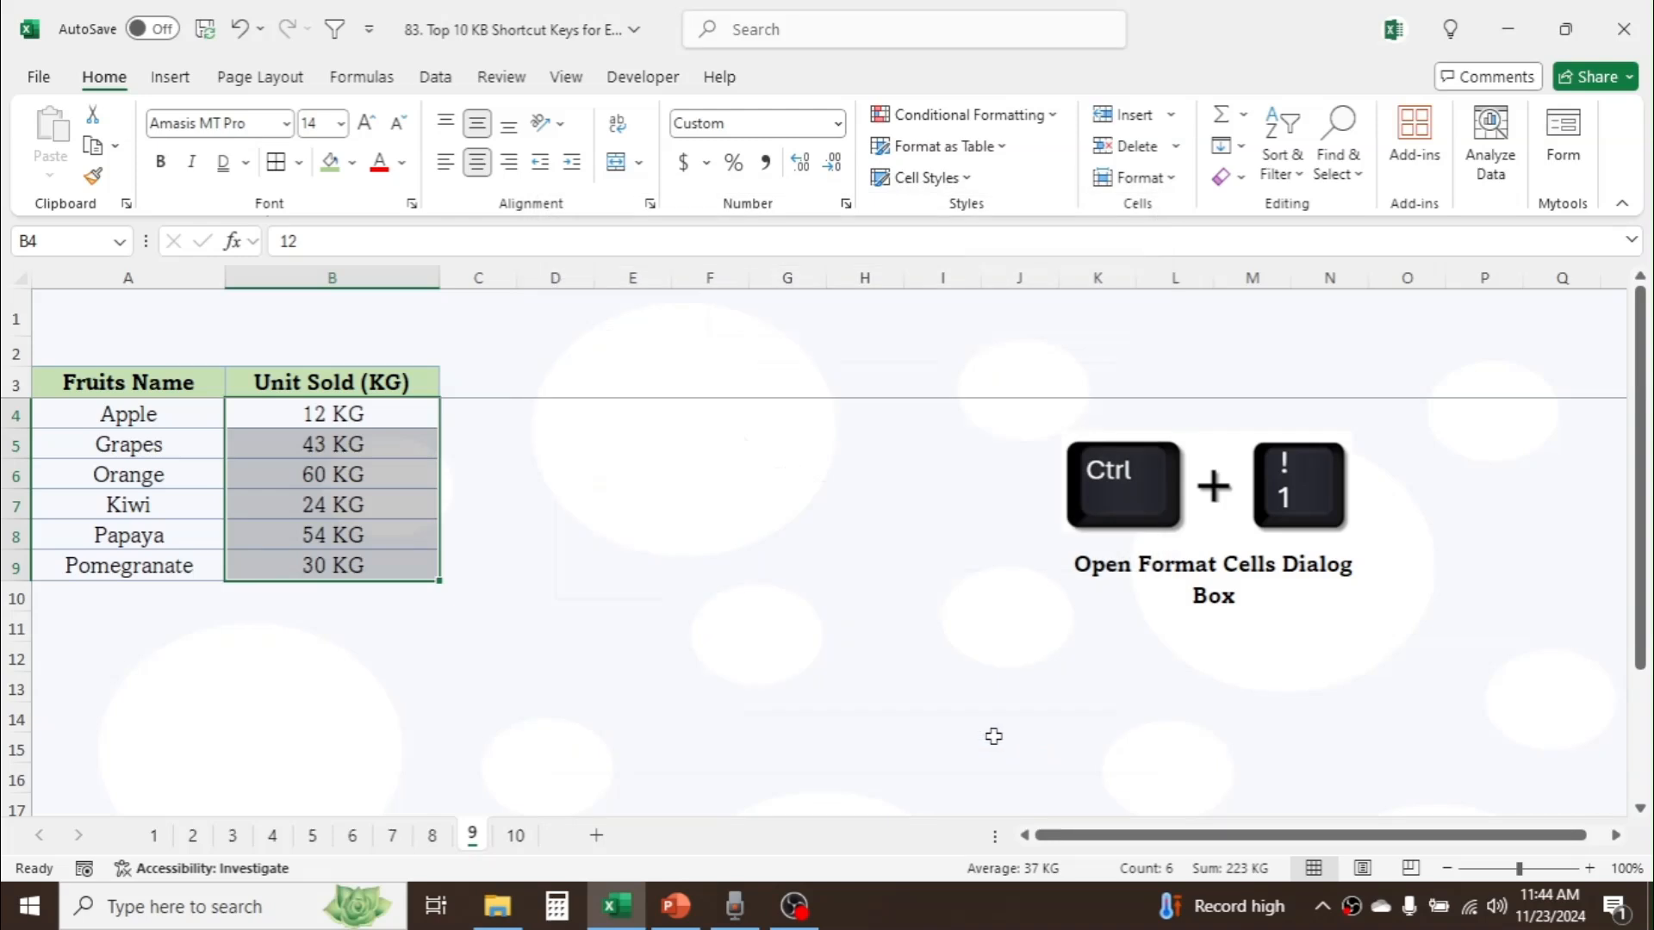
left_click(675, 594)
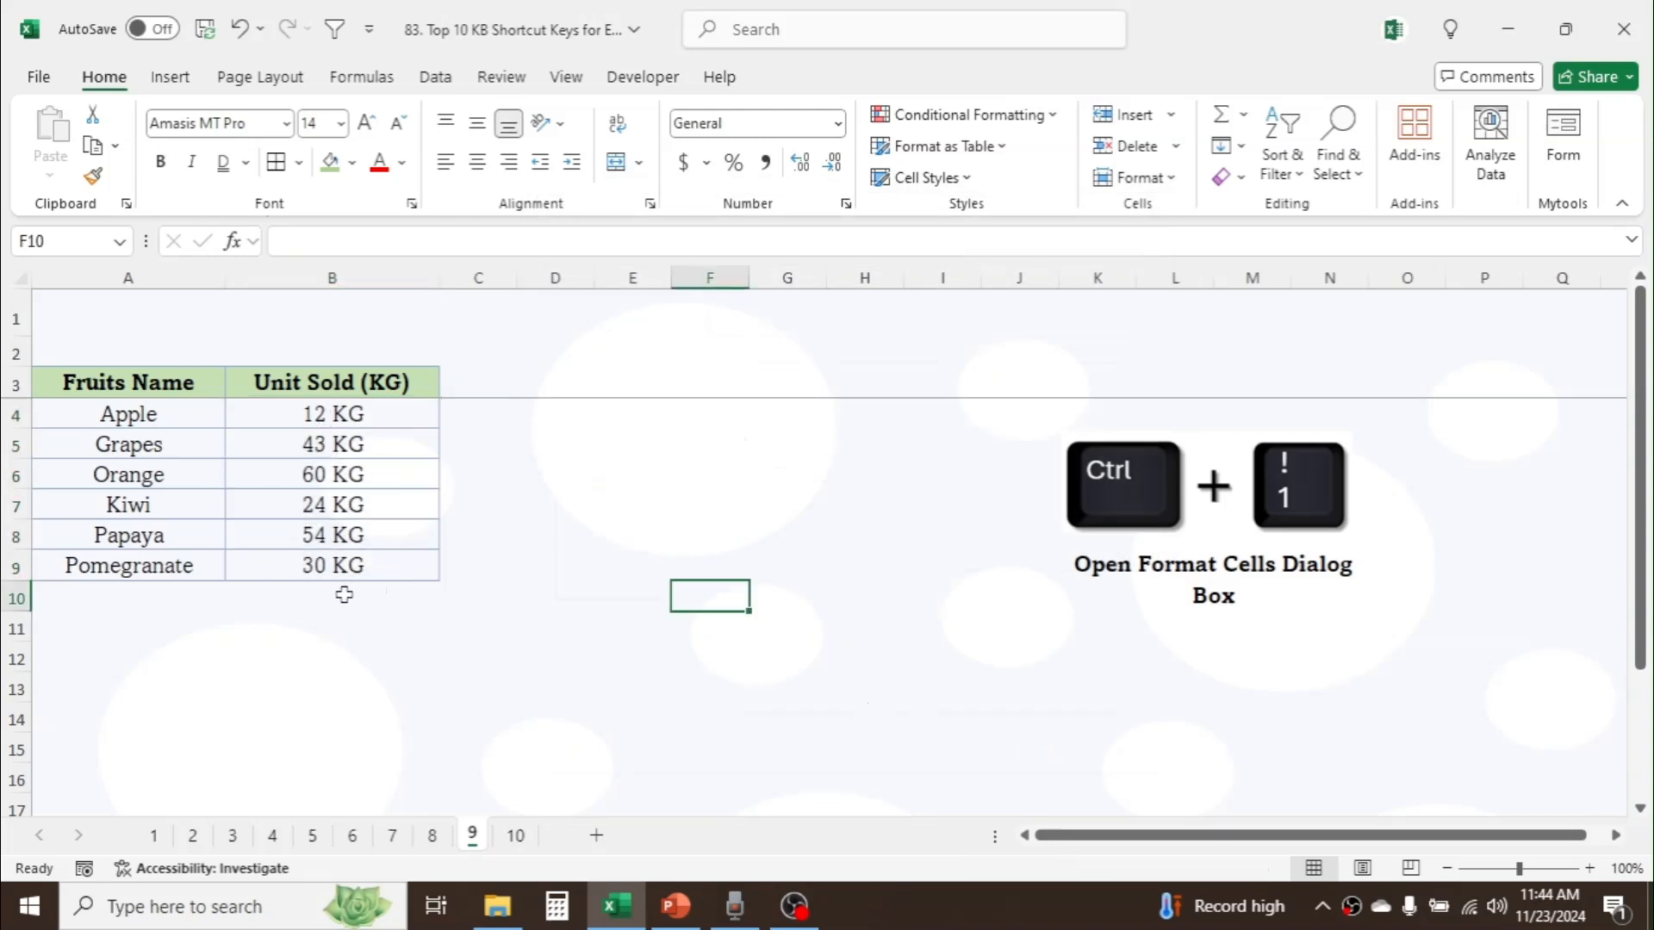
Step: Total the Unit Sold column in B10 with an AutoSum of B4:B9
left_click(344, 594)
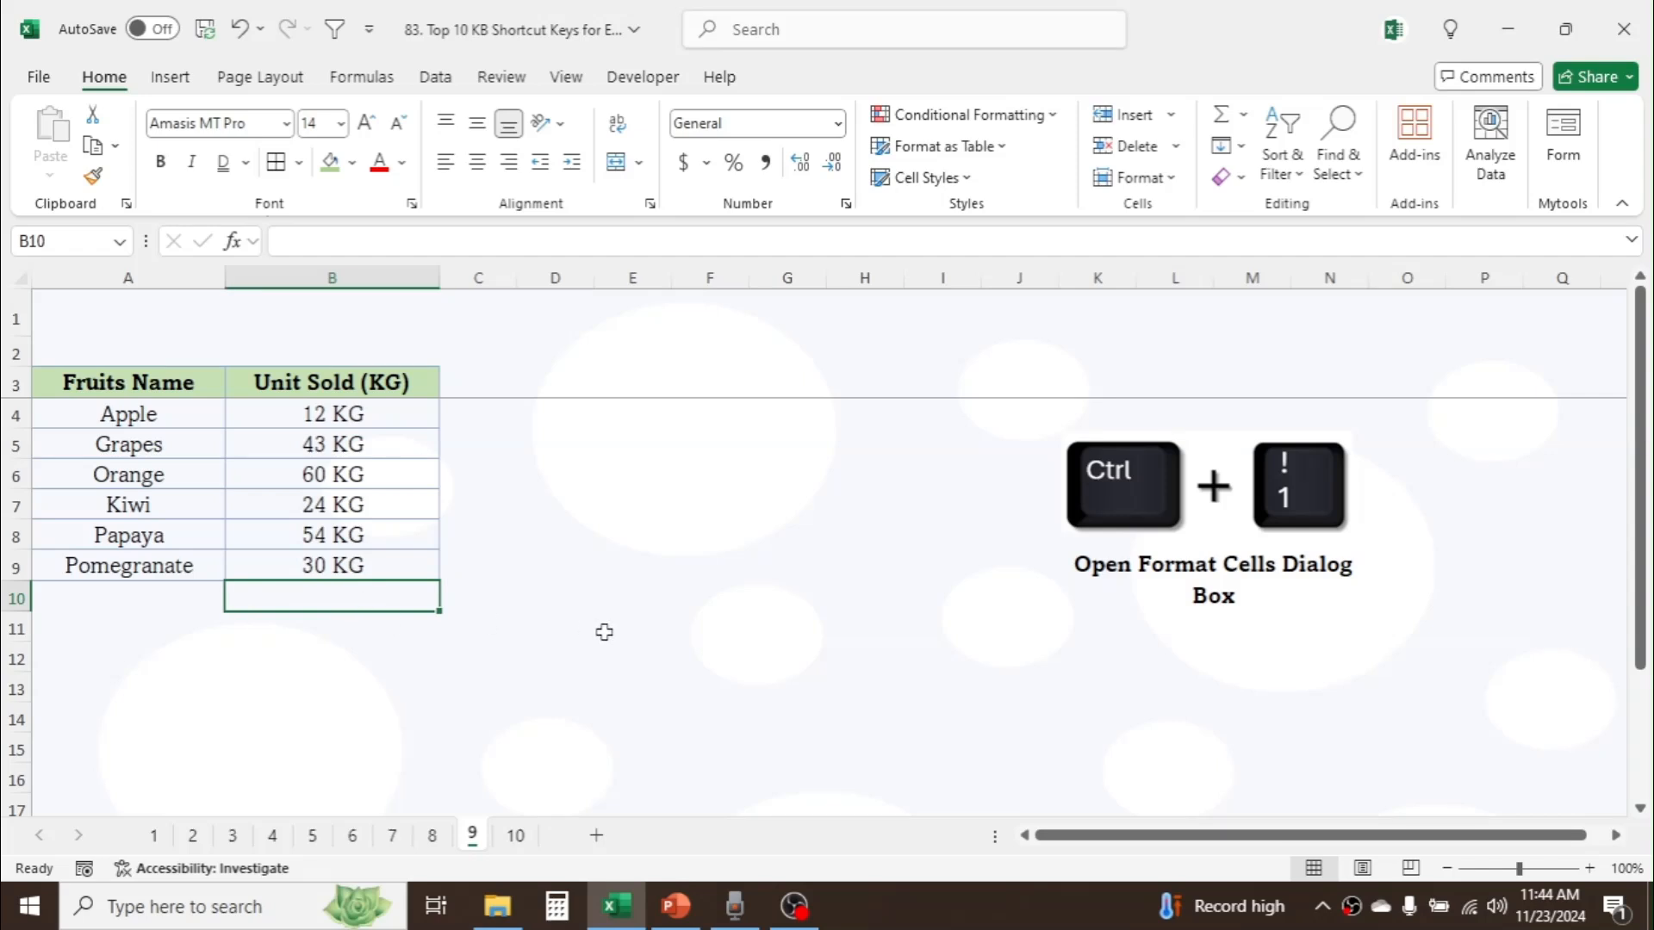
key("alt+equal")
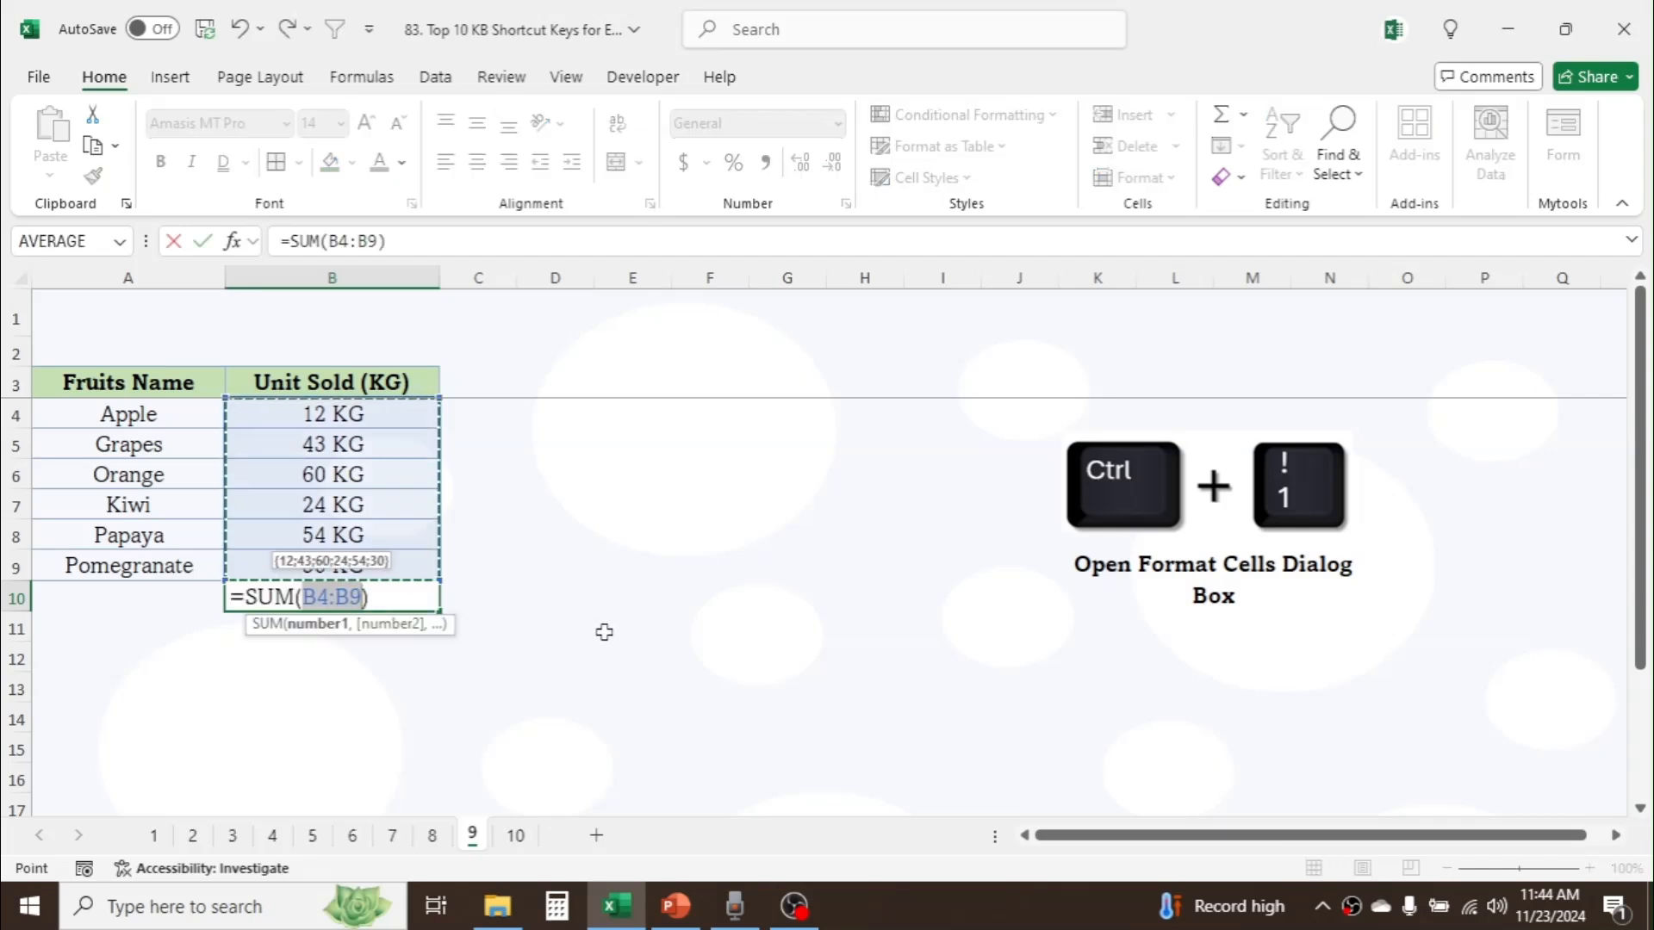
key("Return")
left_click(398, 594)
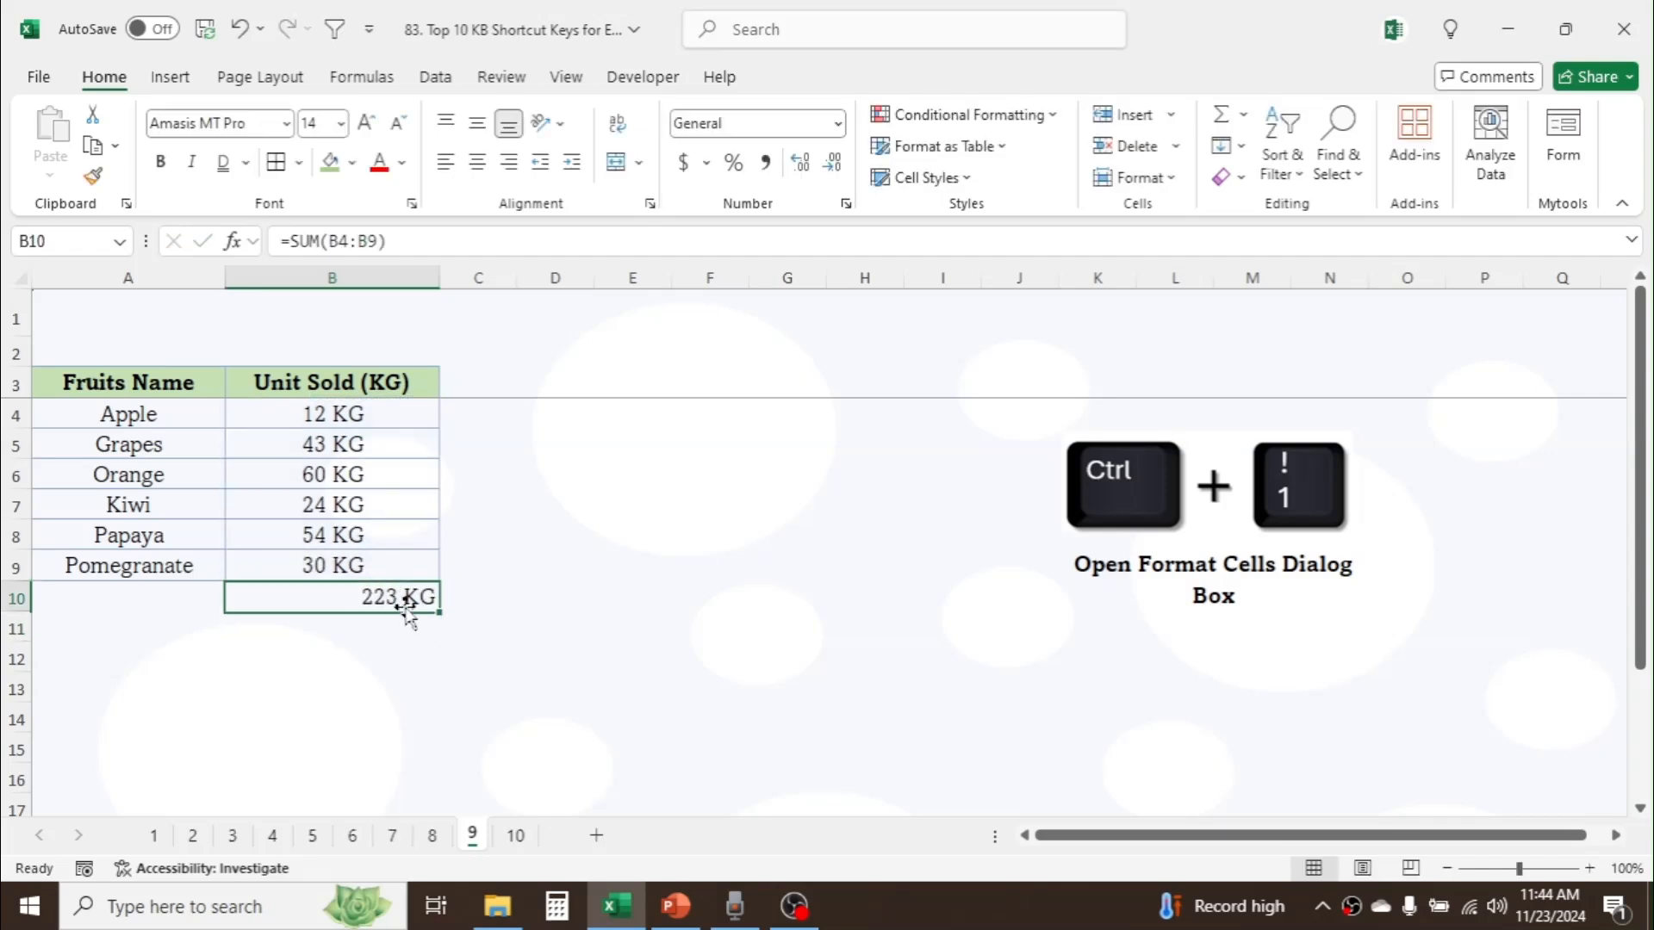
left_click(496, 596)
Step: On sheet 10, hide the ribbon and show it again
left_click(515, 835)
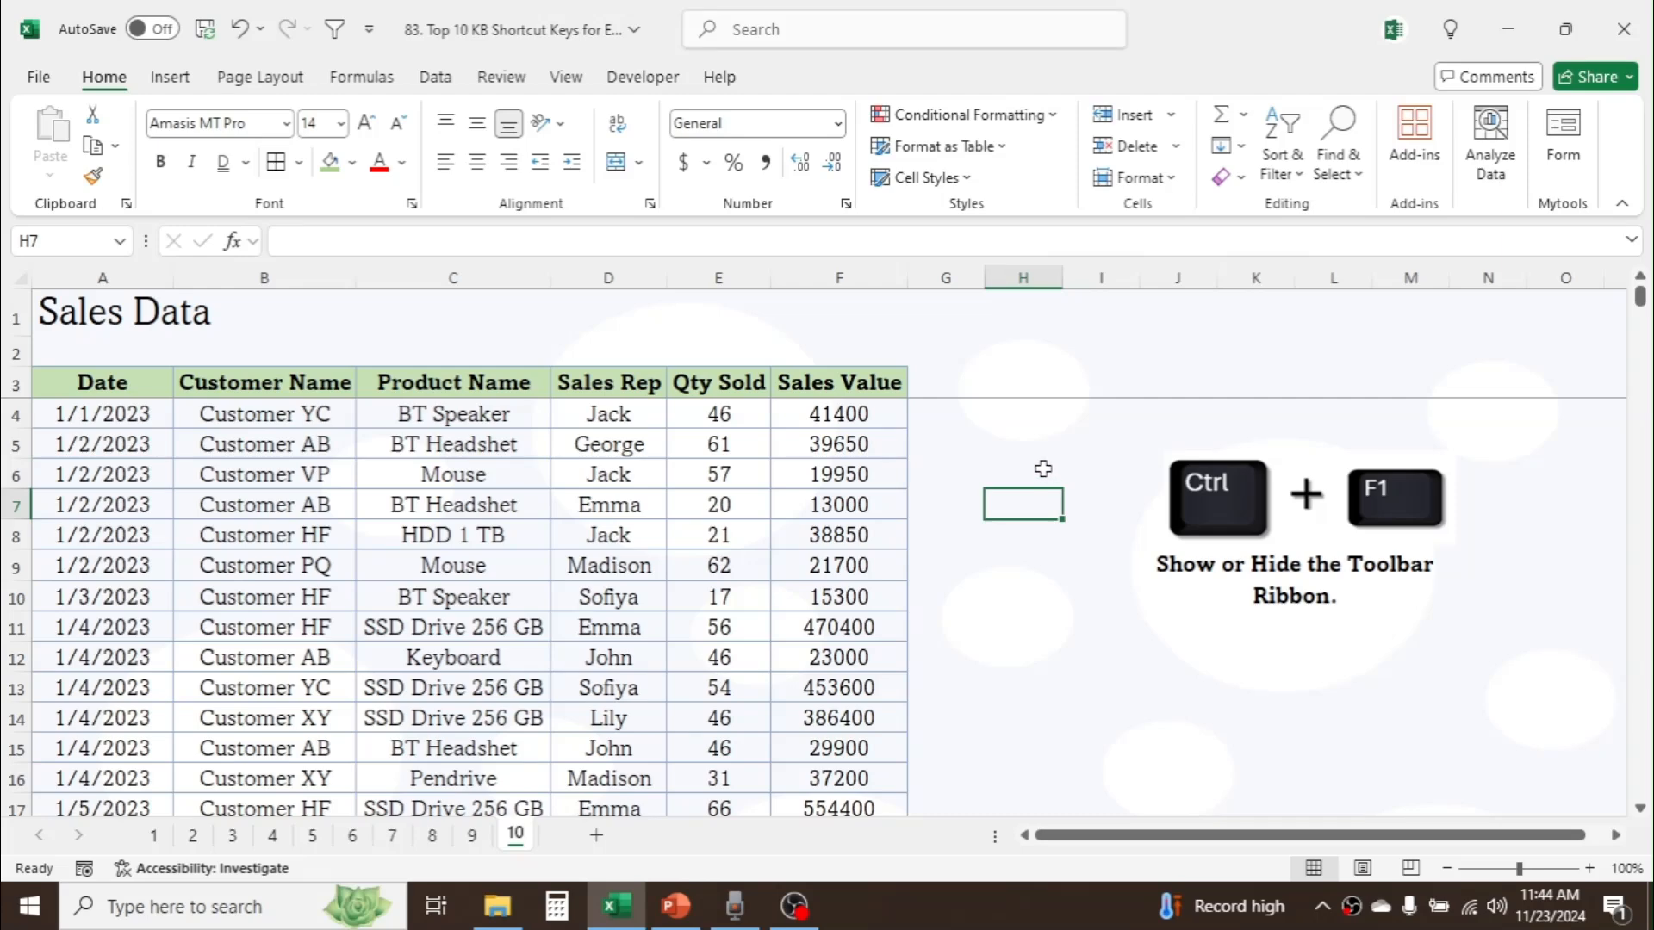
key("ctrl+F1")
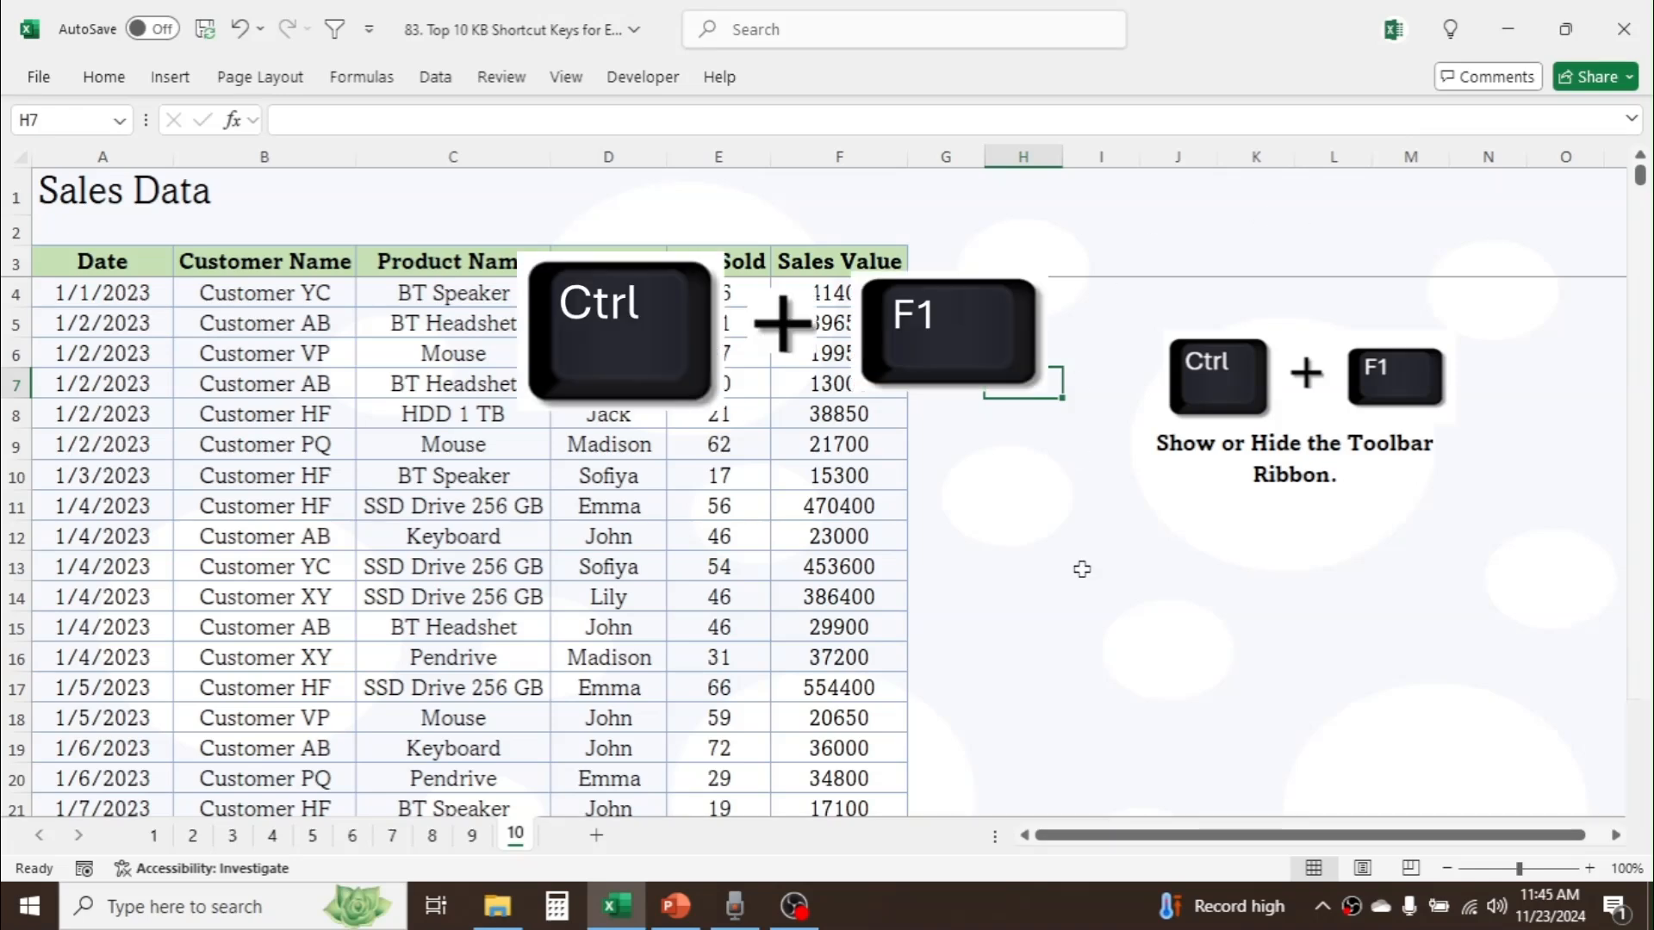
key("ctrl+F1")
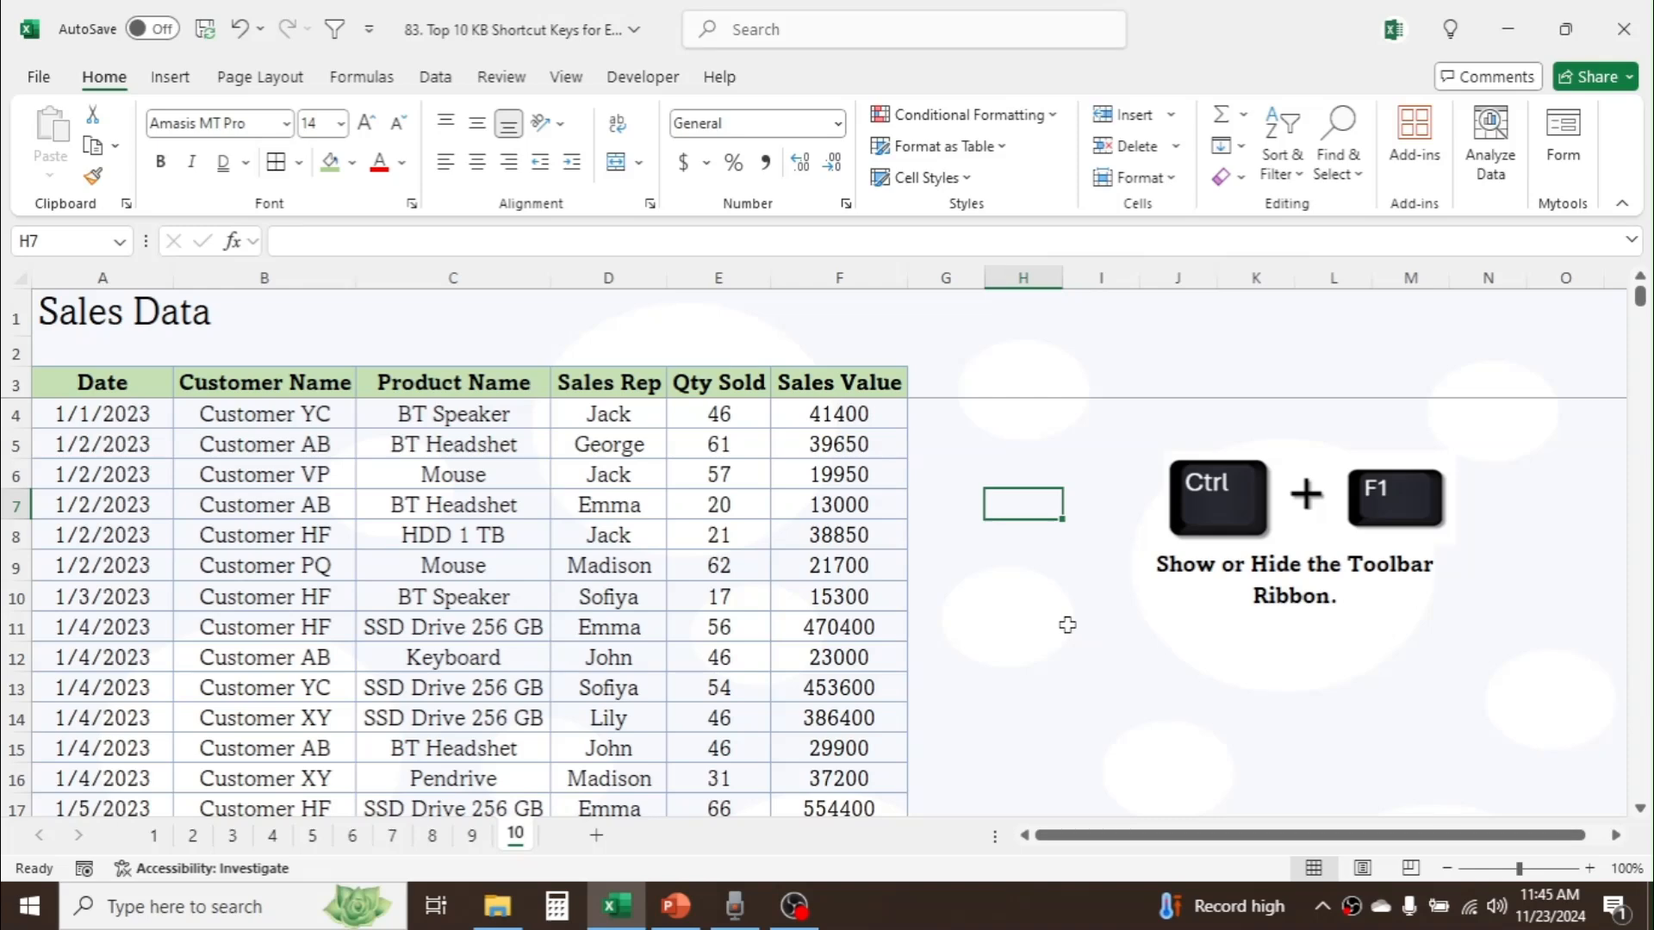
Step: Apply All Borders to the empty cells H1:J1 beside the Sales Data title
key("alt")
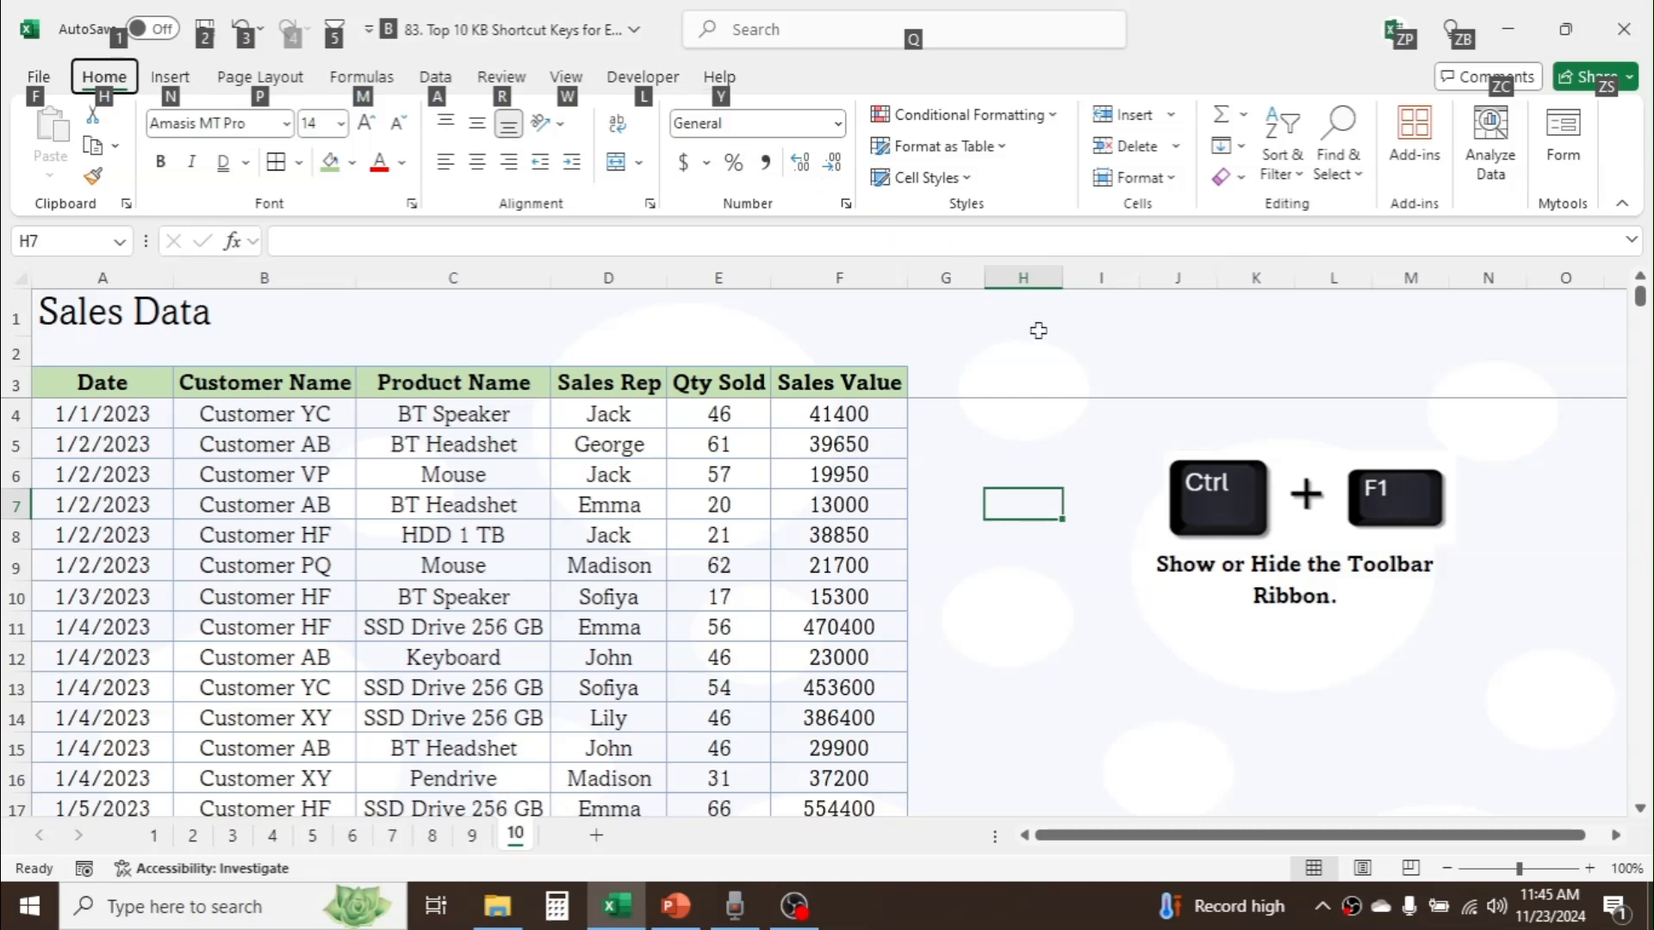
left_click(1021, 308)
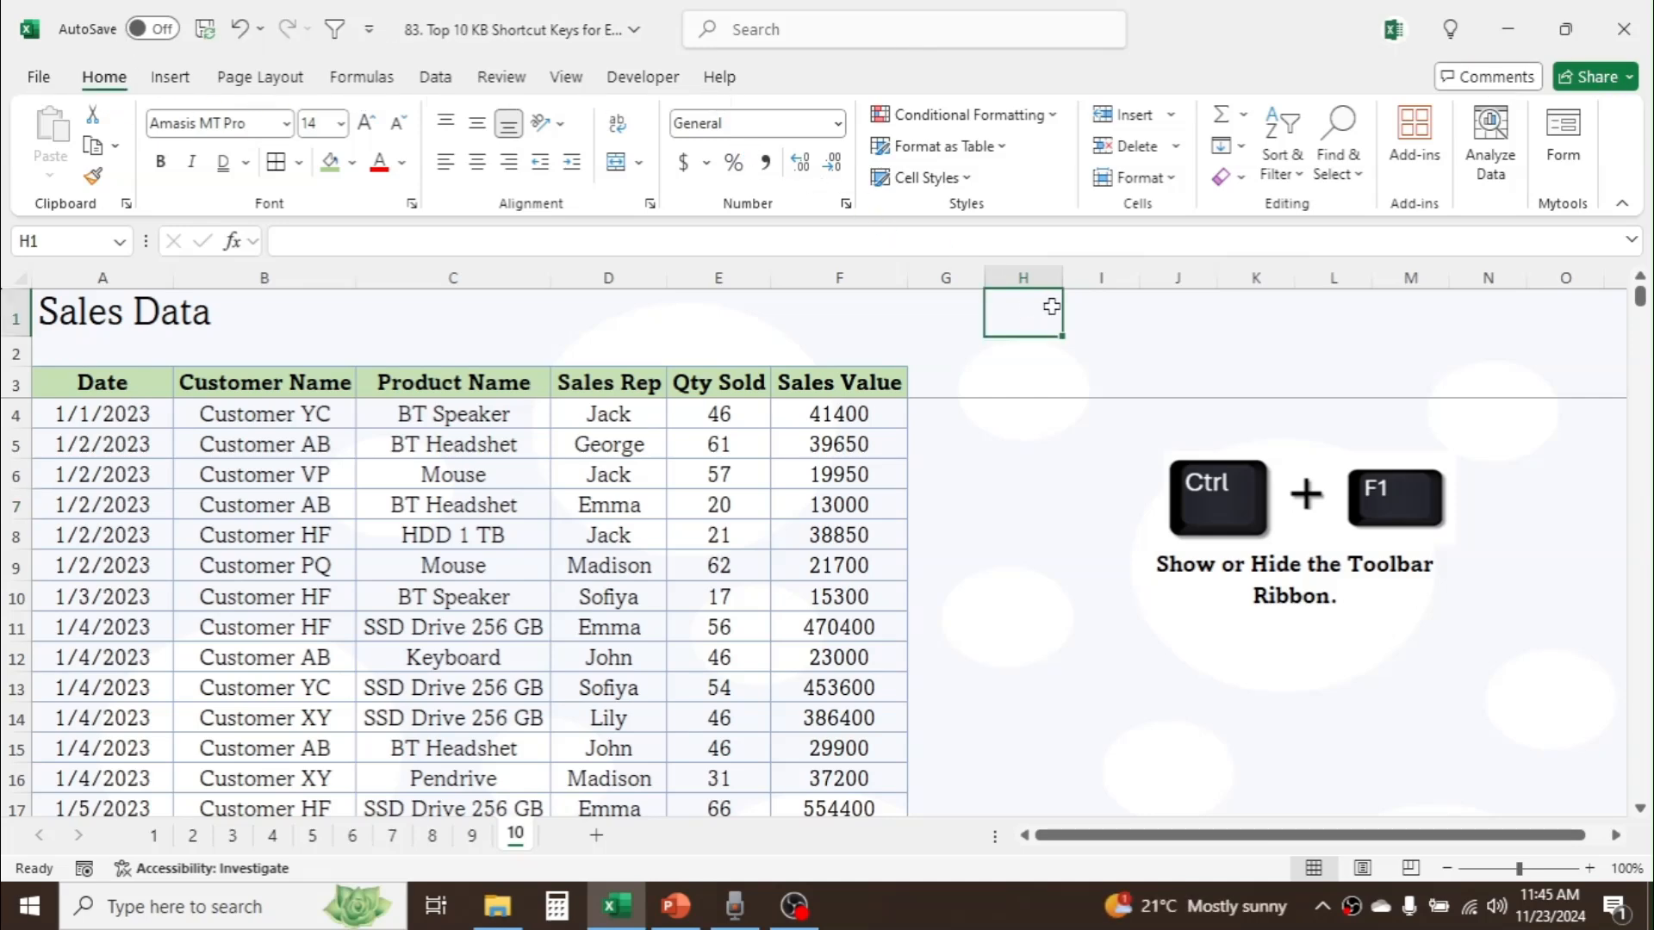
left_click_drag(1048, 306, 1166, 304)
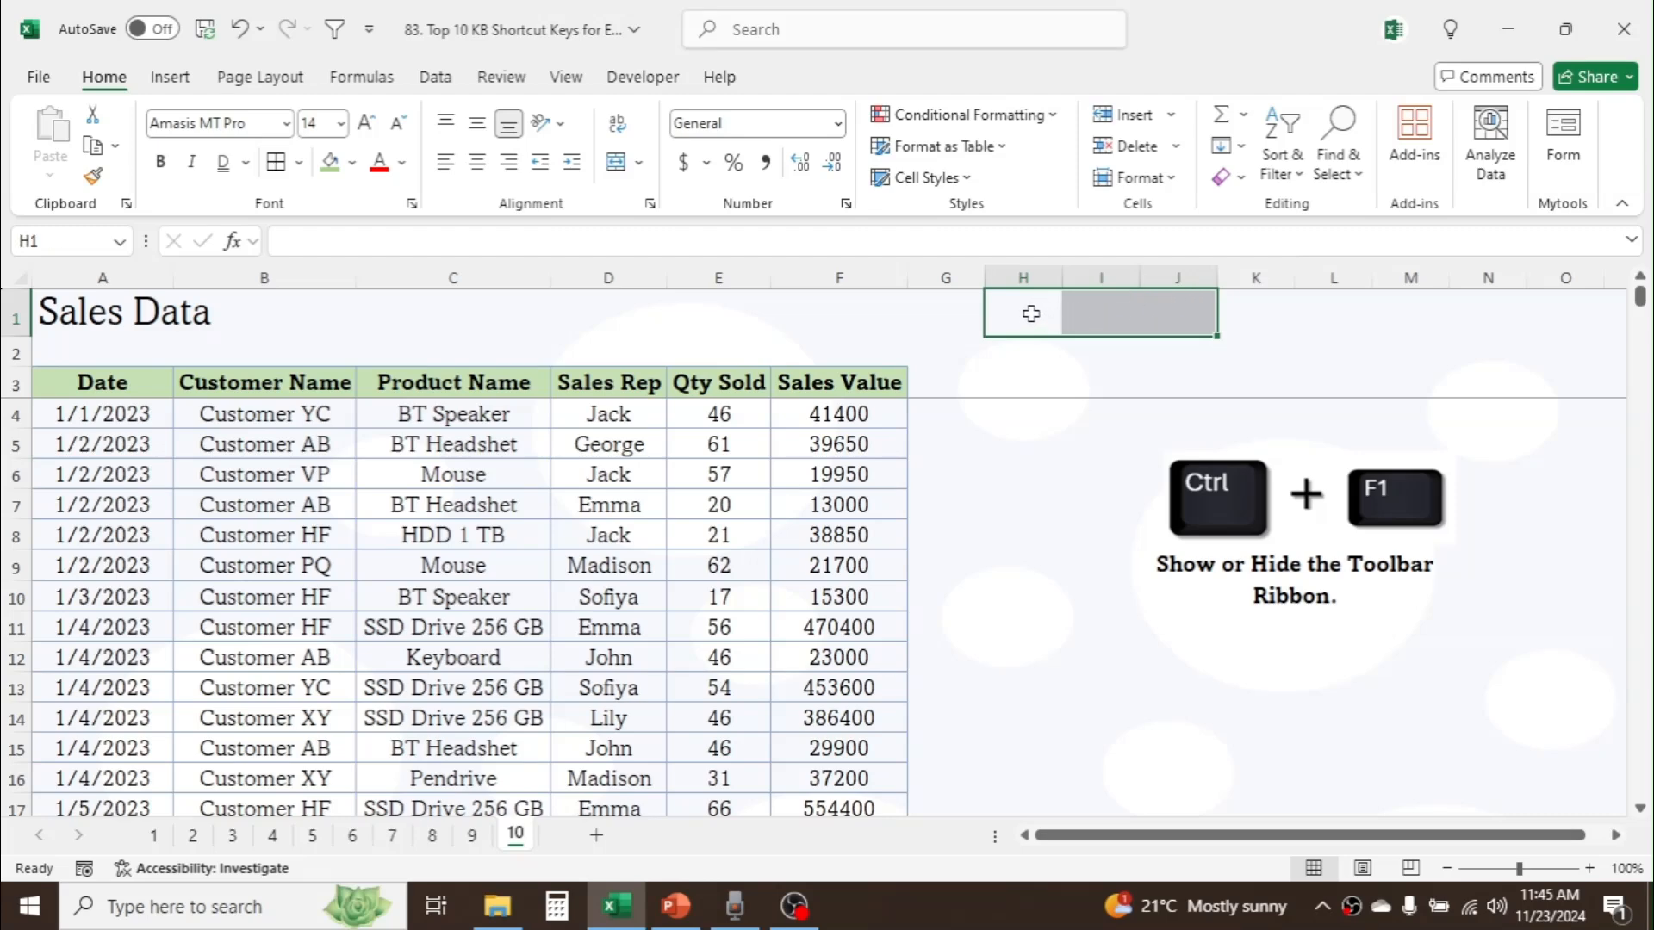
left_click_drag(1029, 310, 1155, 310)
key("alt")
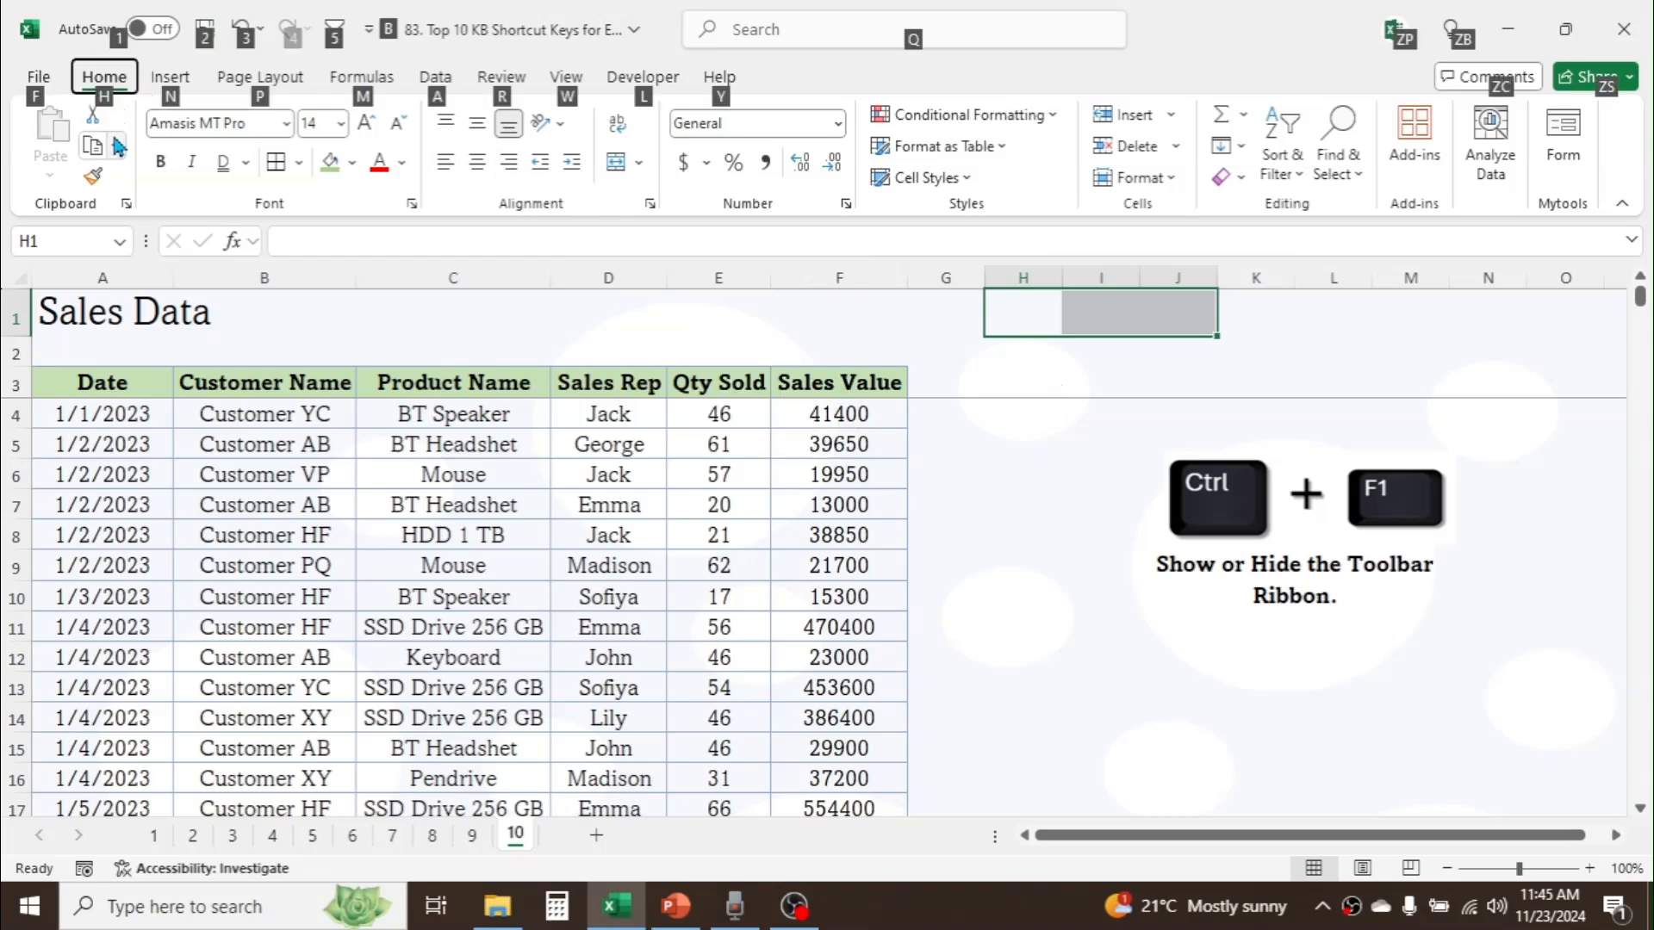
key("h")
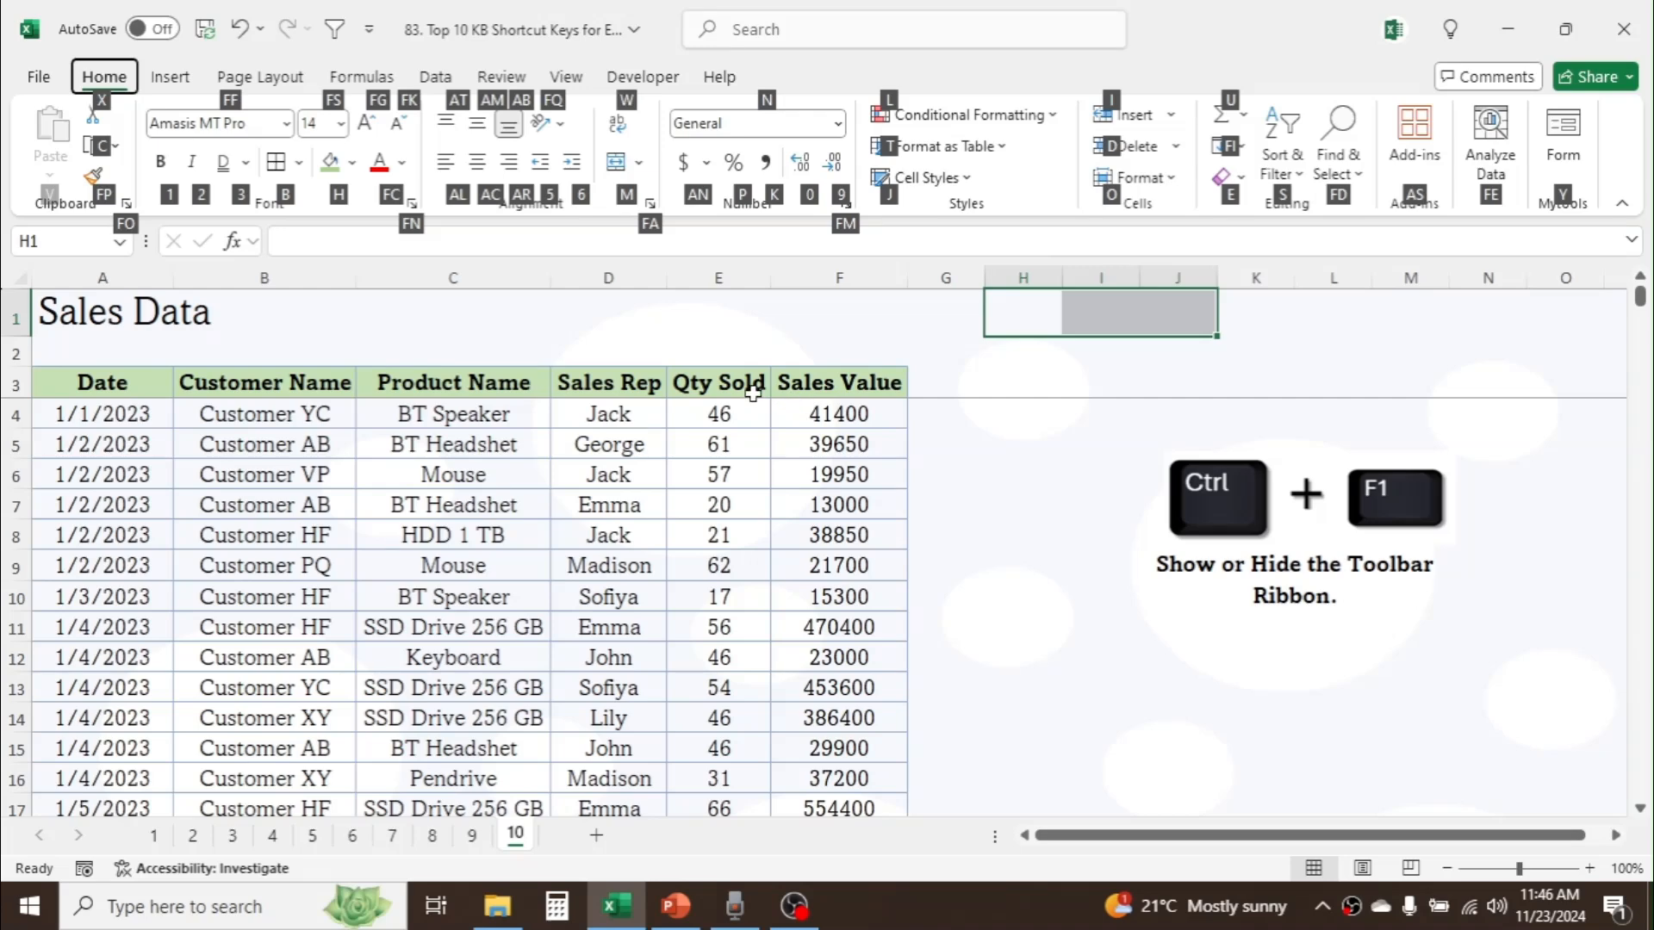
key("b")
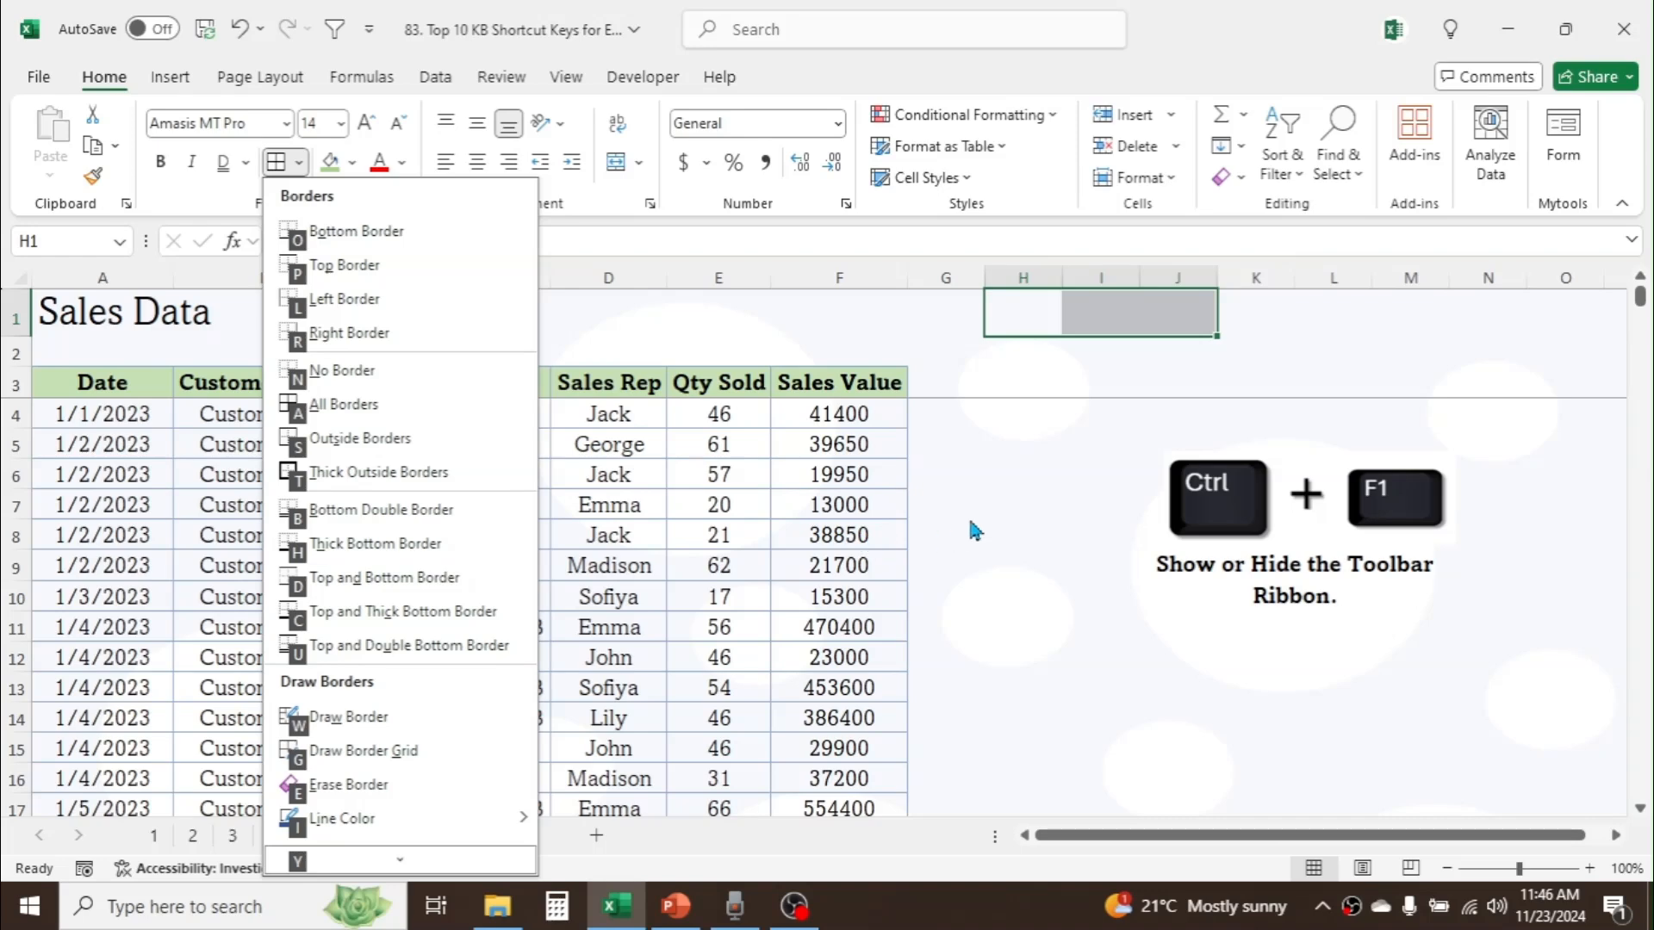
key("a")
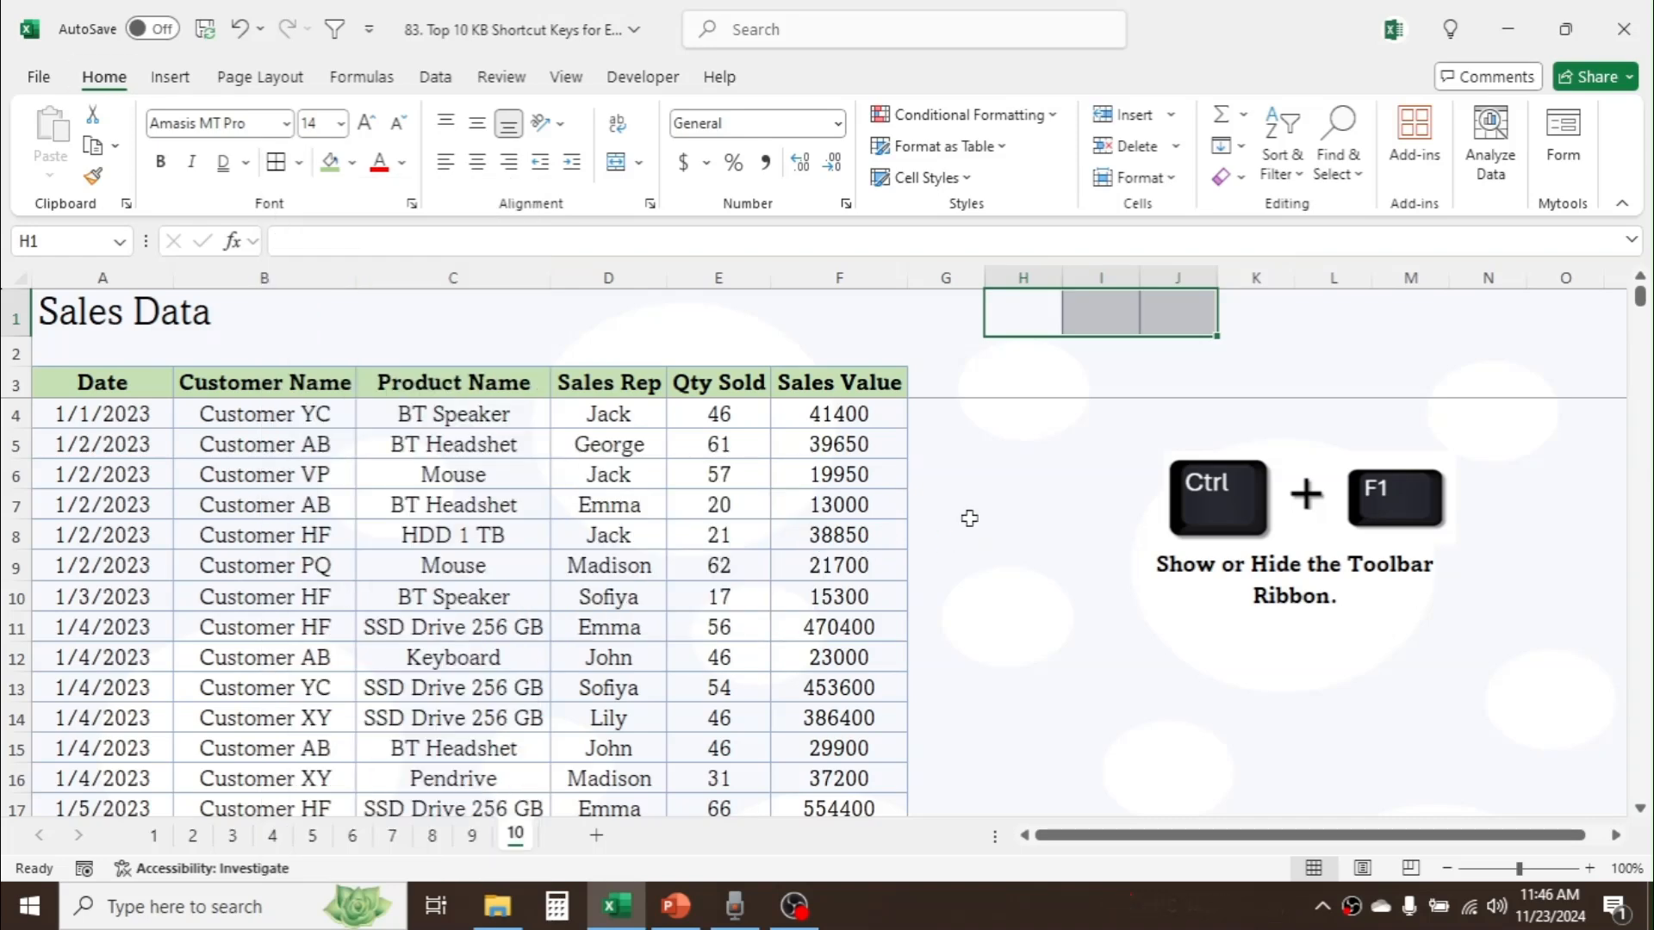
left_click(1033, 479)
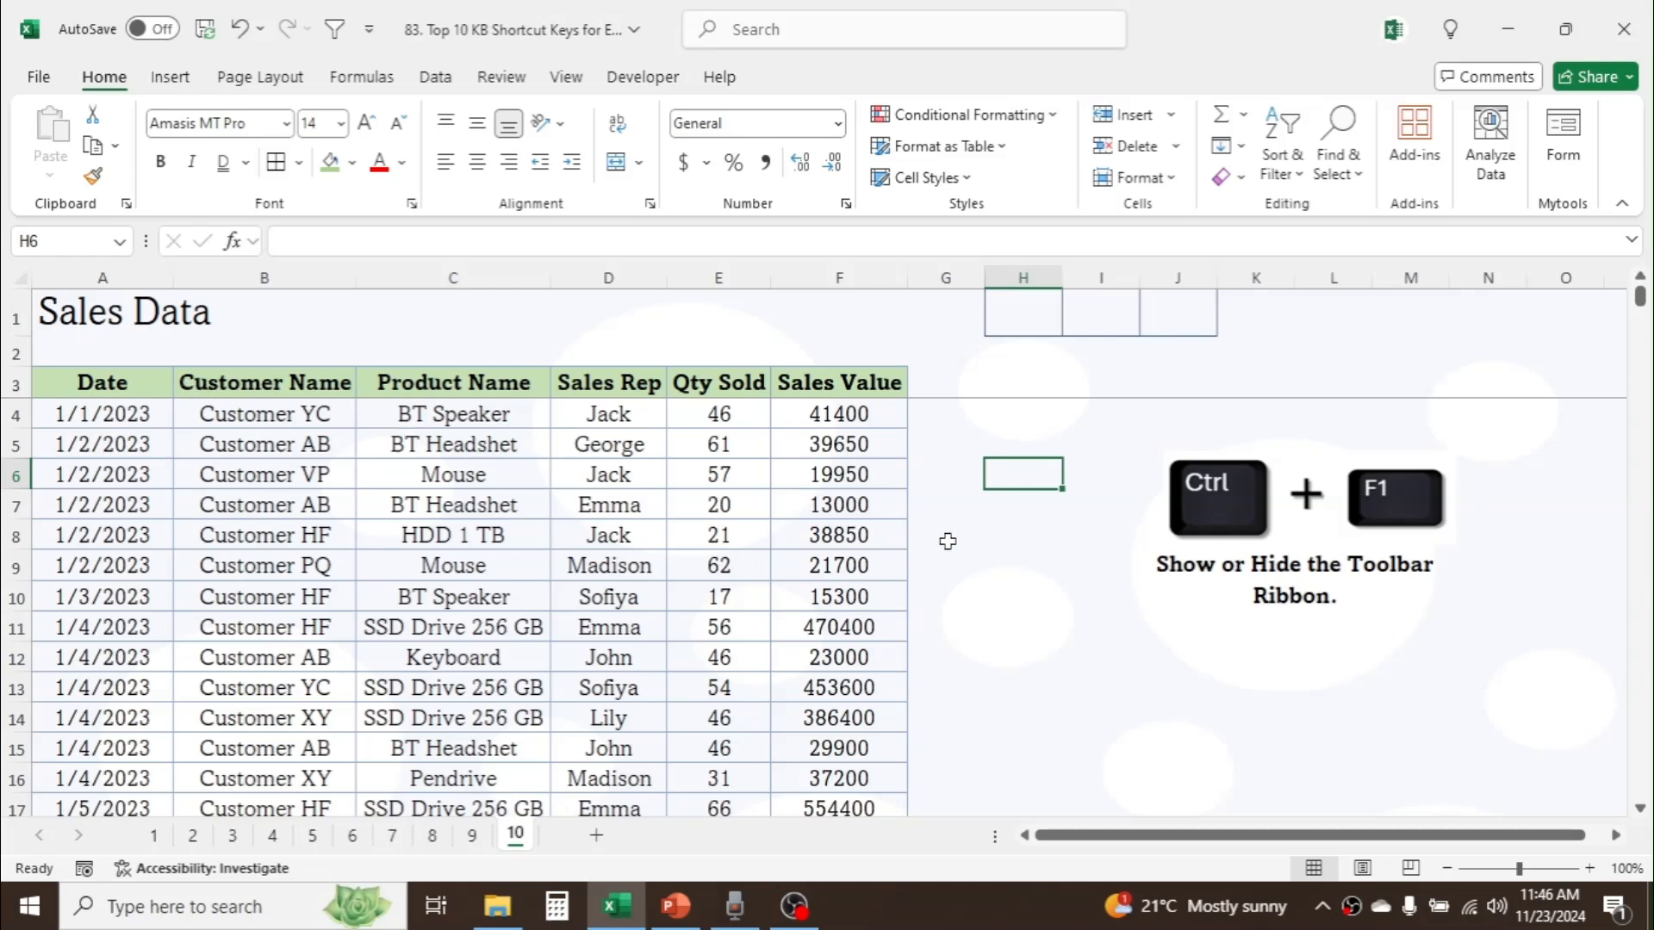
Step: Apply a double underline to the Sales Data header row A3:F3
left_click(136, 384)
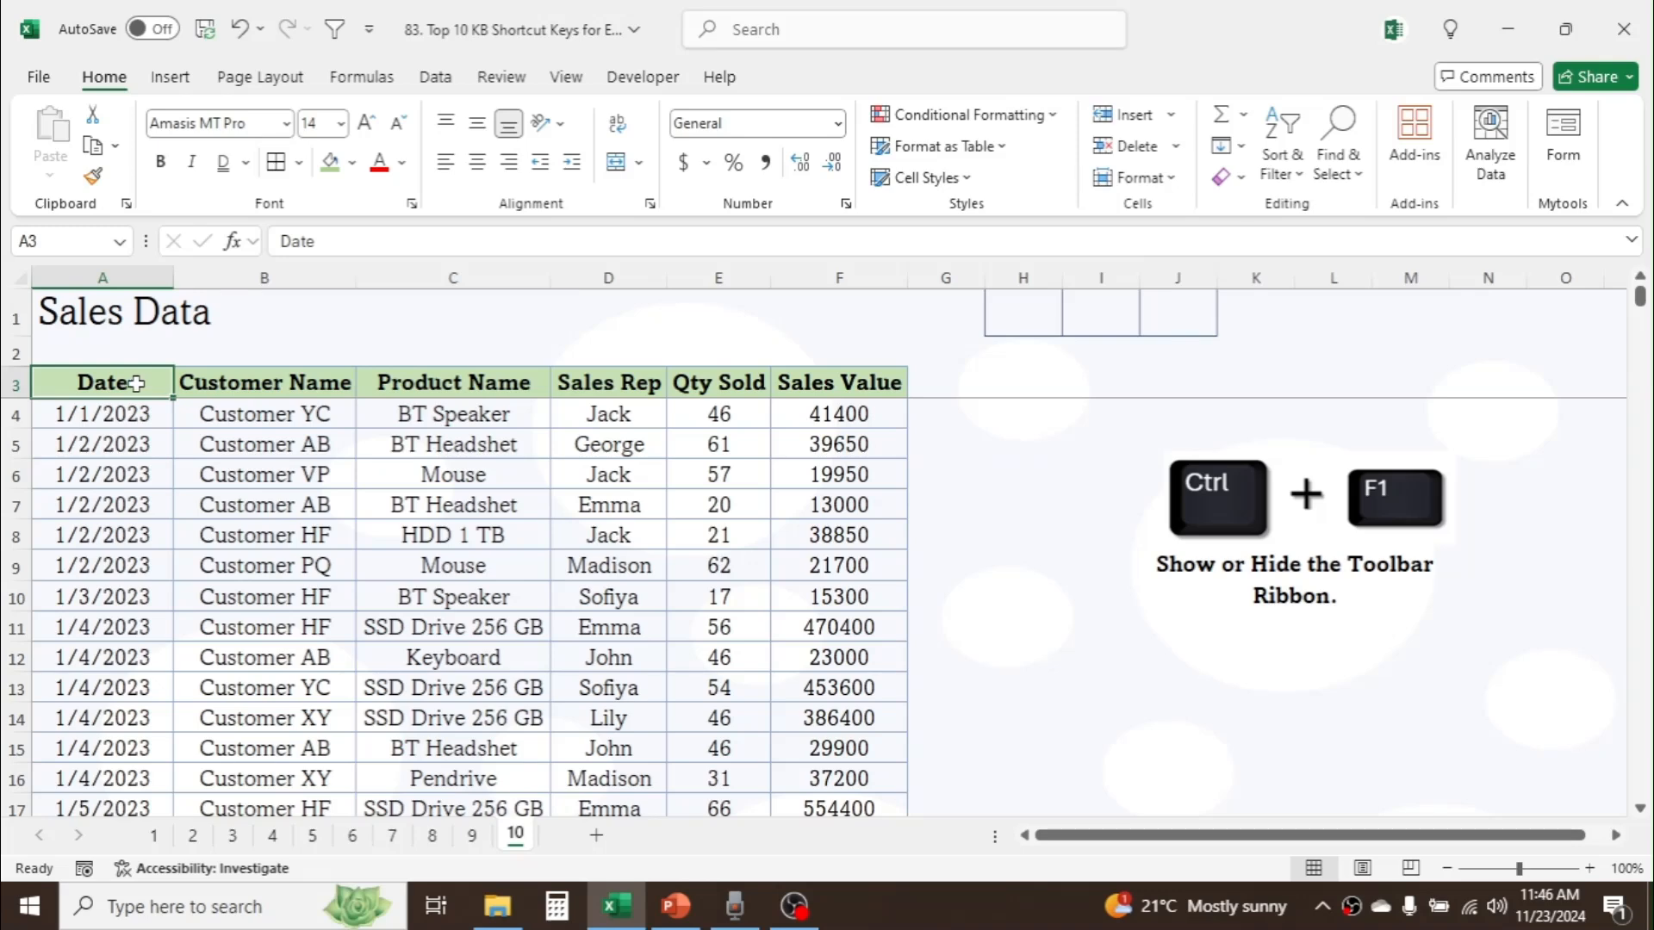
left_click_drag(136, 383, 840, 383)
key("alt+h")
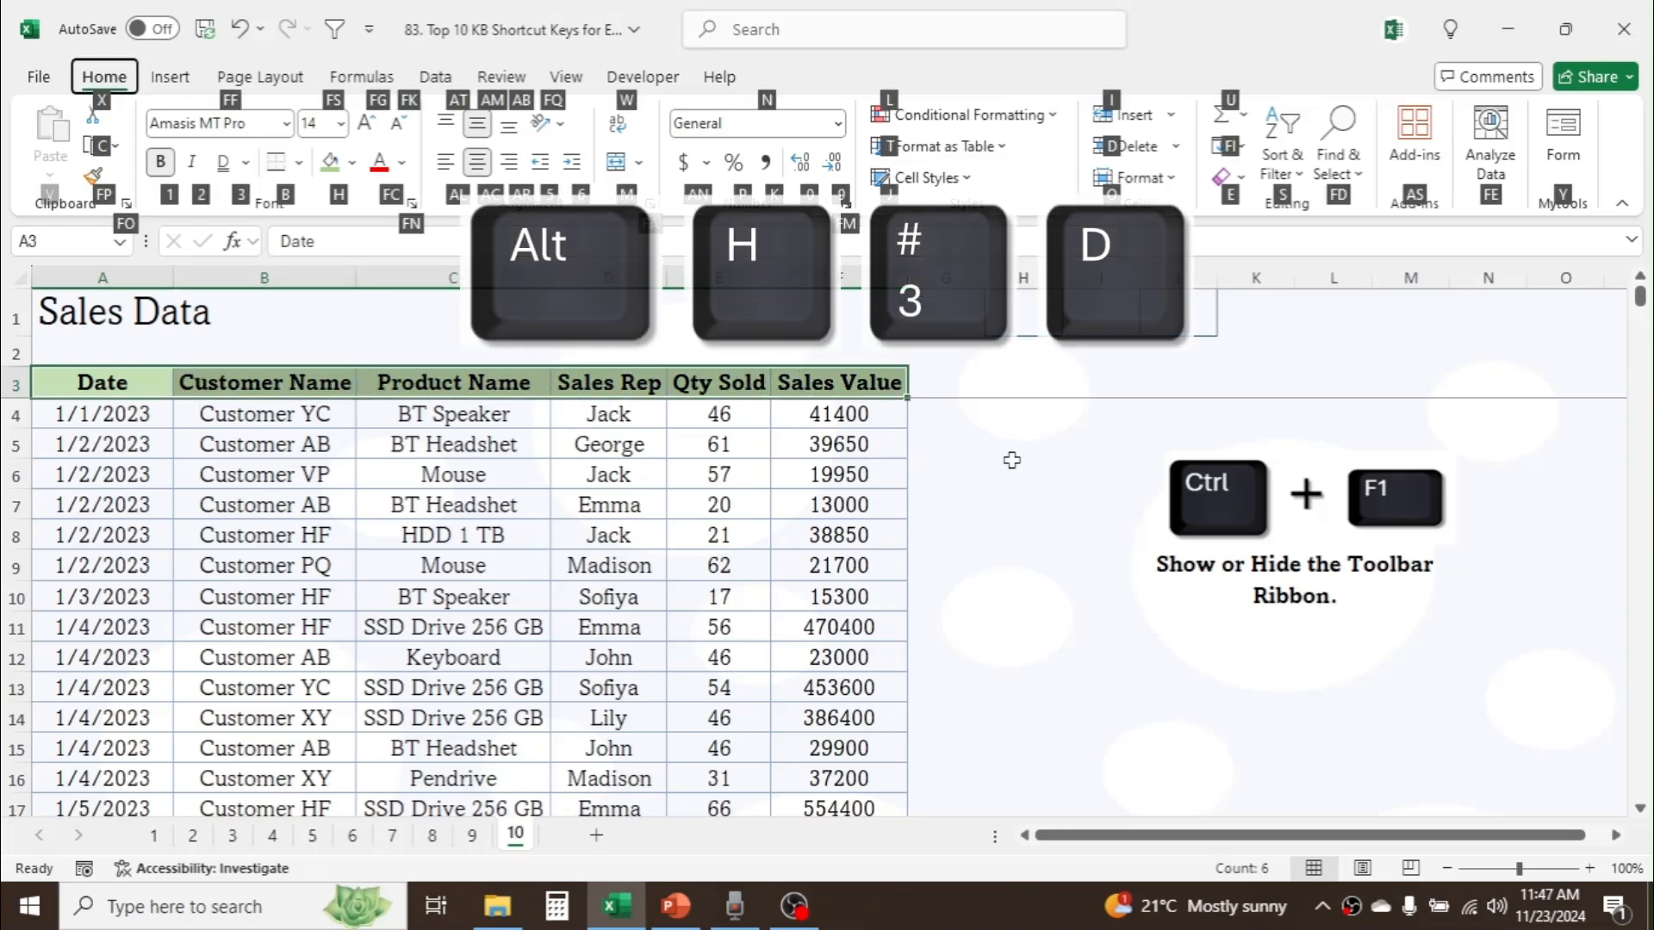
key("3")
key("d")
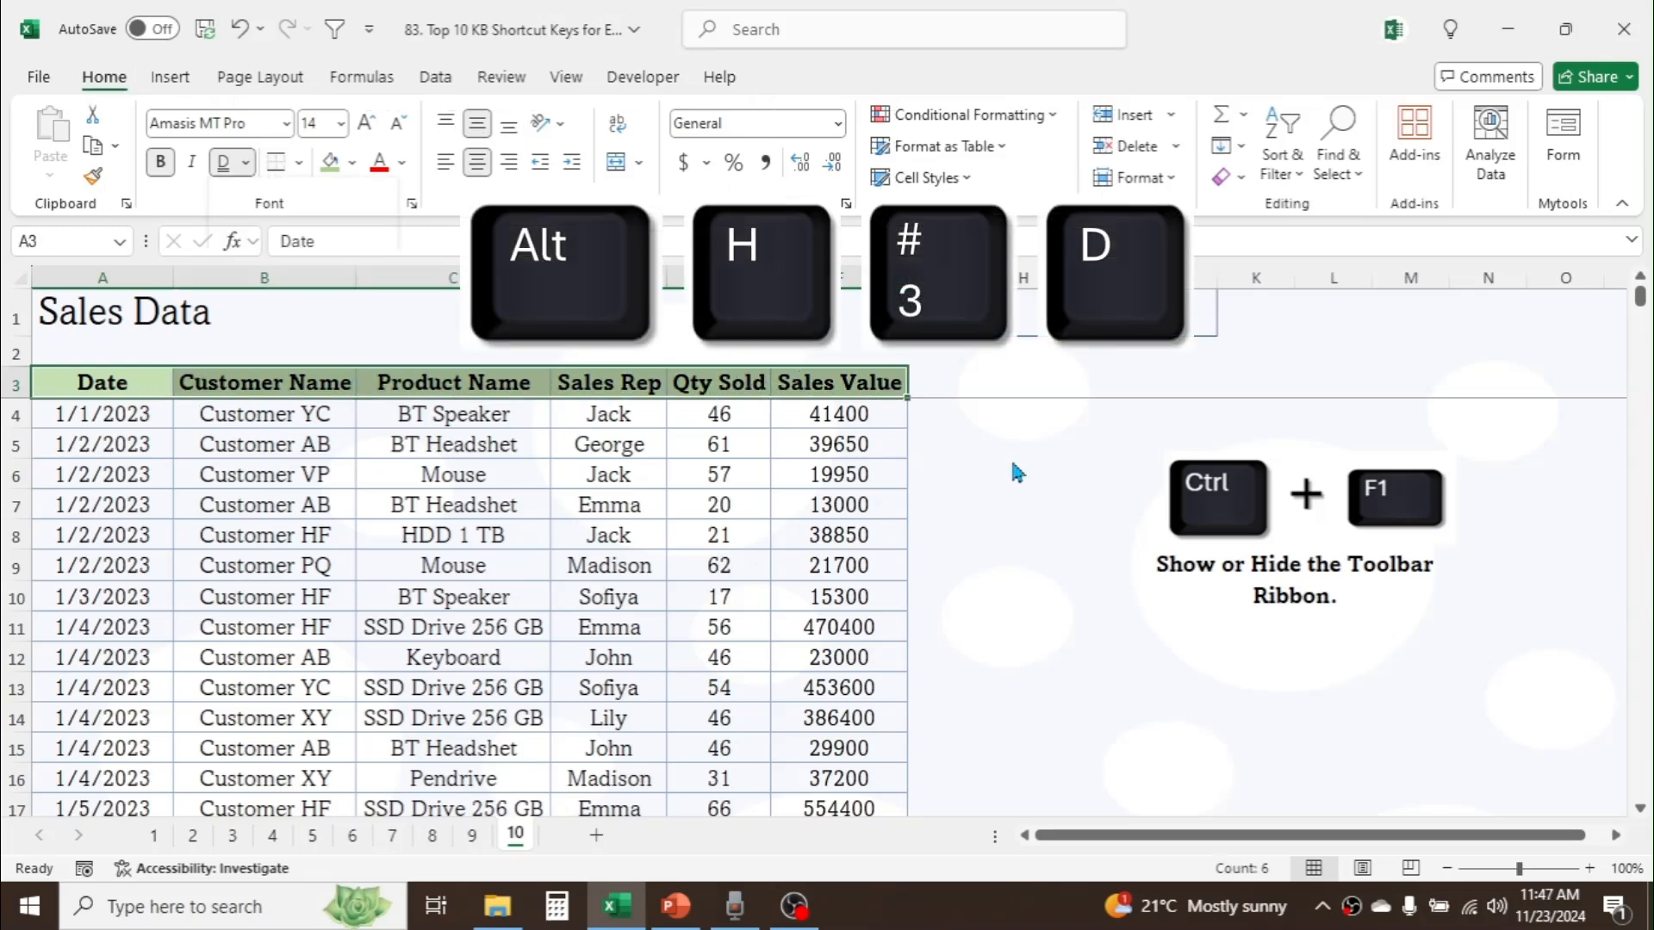
left_click(1012, 462)
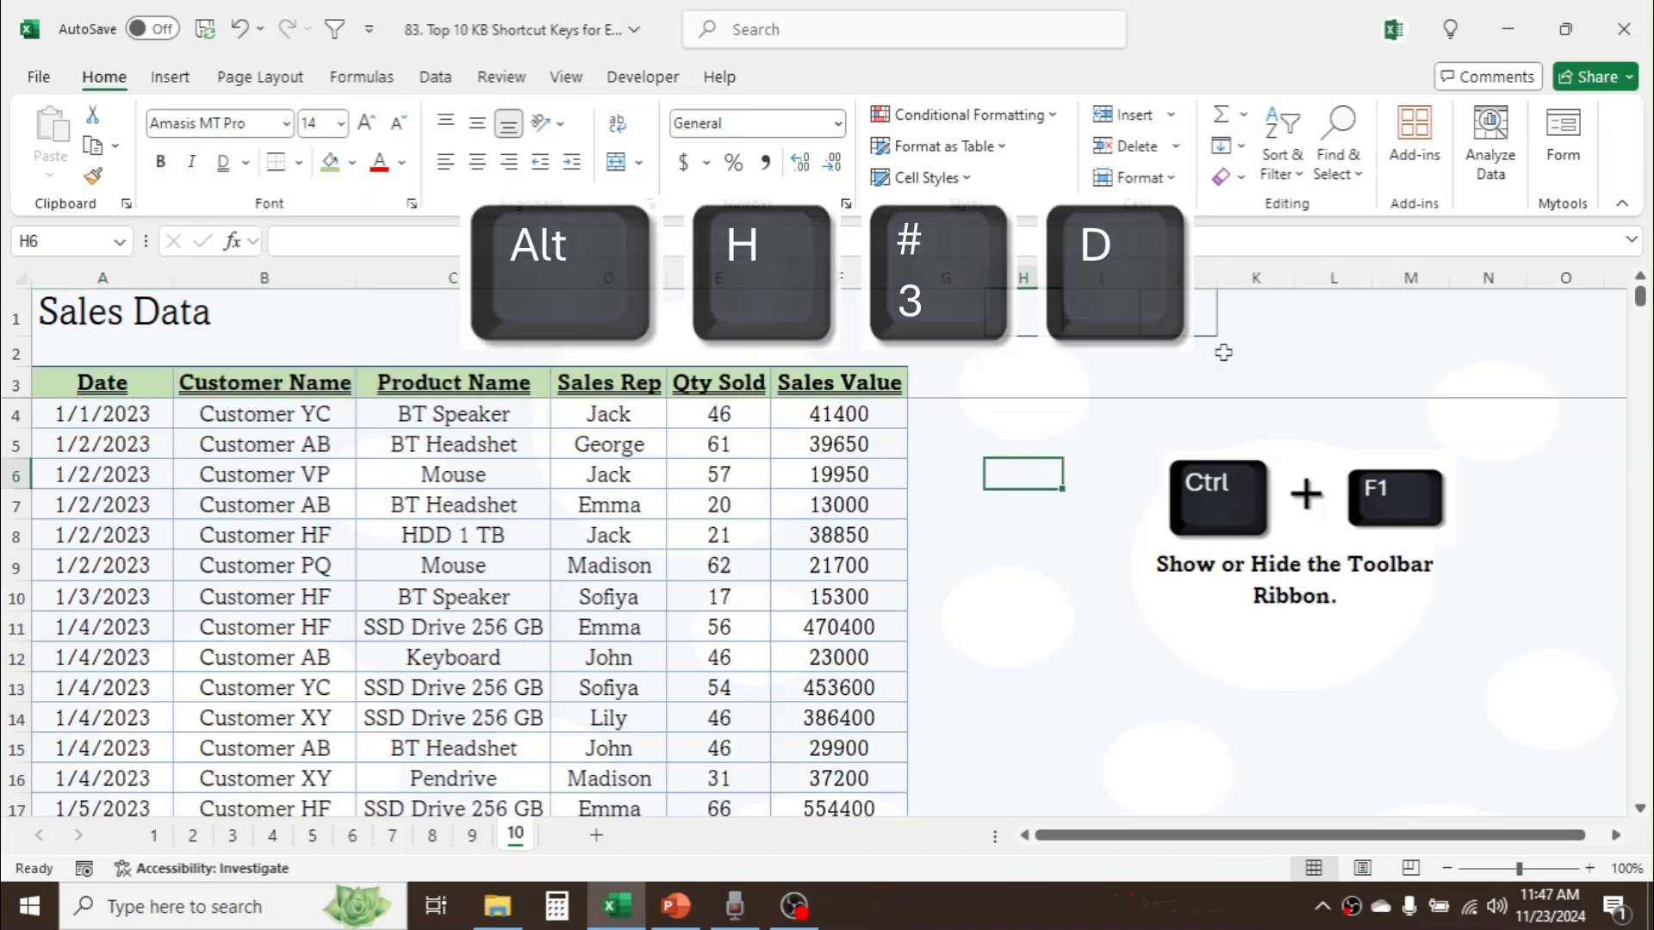
left_click(1377, 313)
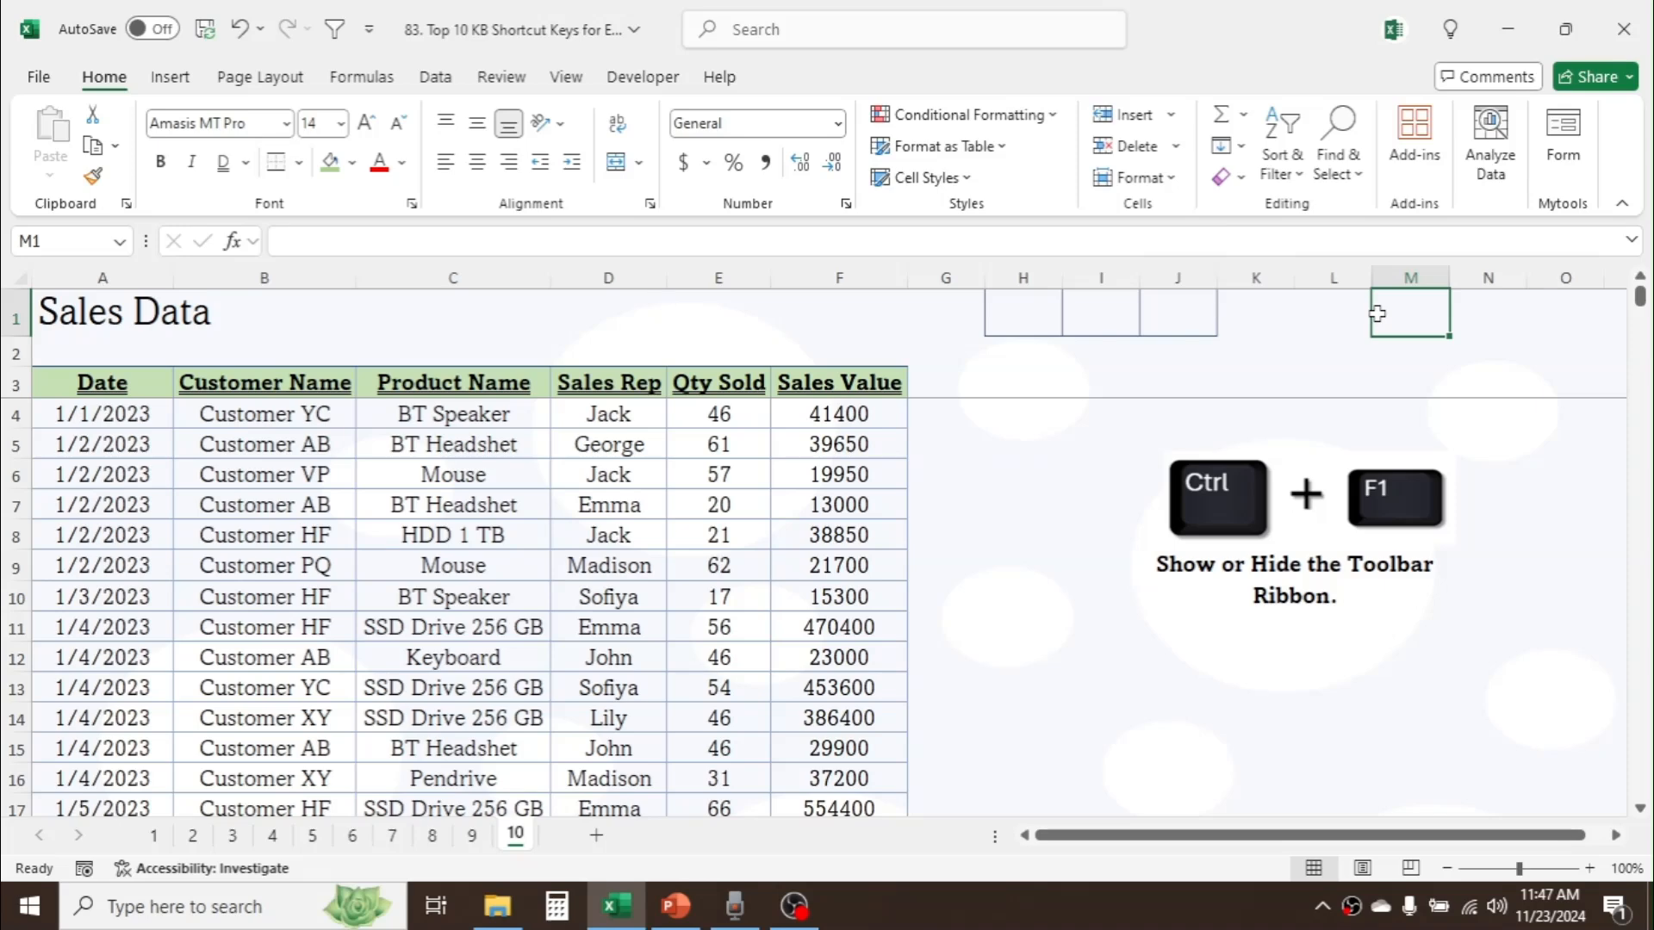